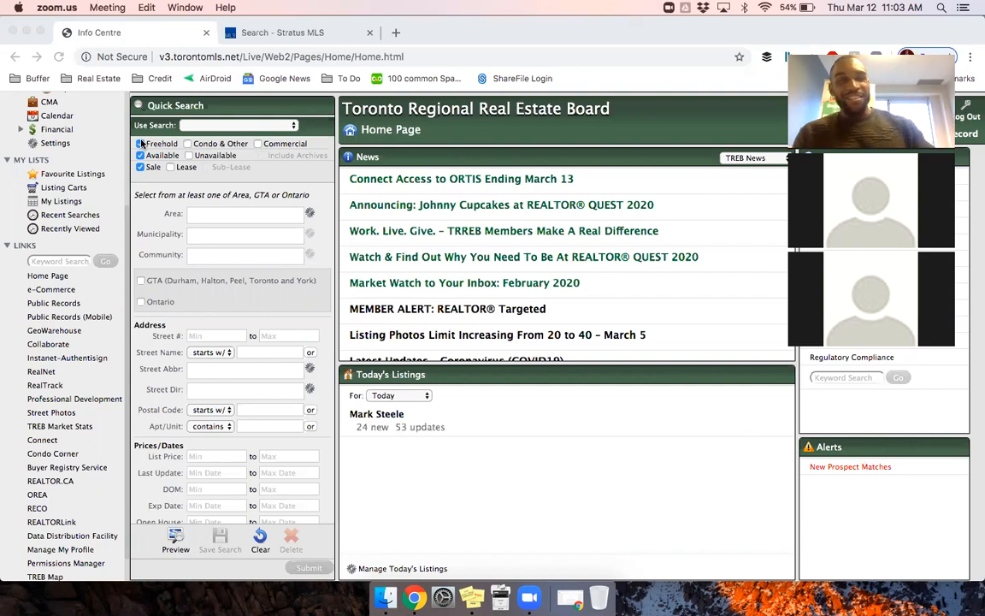
Step: Open Listings > Search and continue past the Multiple Sessions Detected notice to the New Search form
scroll(86, 156, "up", 4)
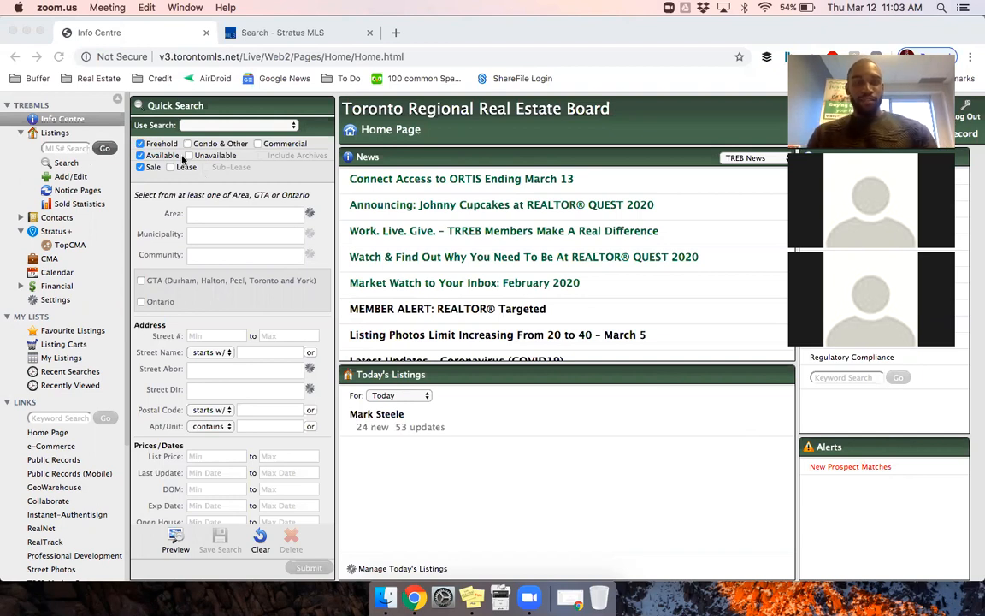
left_click(66, 165)
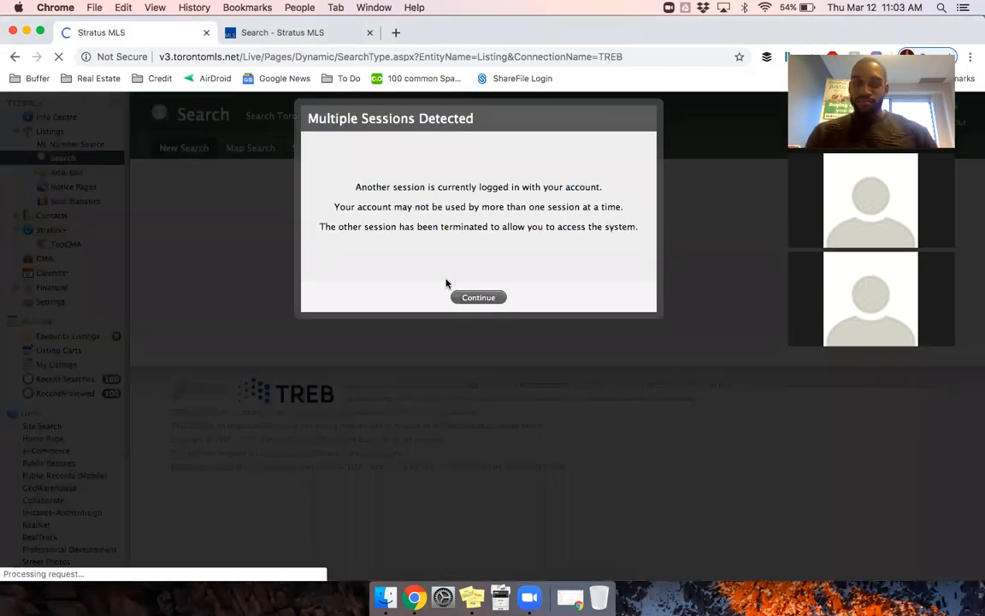
left_click(472, 297)
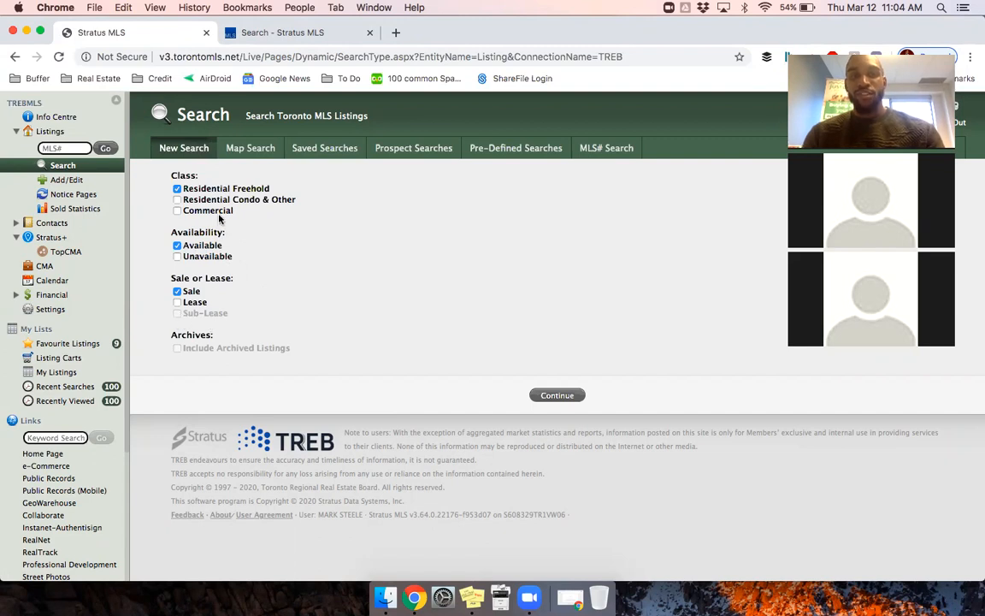
Step: Browse the Saved, Prospect and Pre-Defined Searches tabs, finishing on the MLS# Search panel
left_click(322, 150)
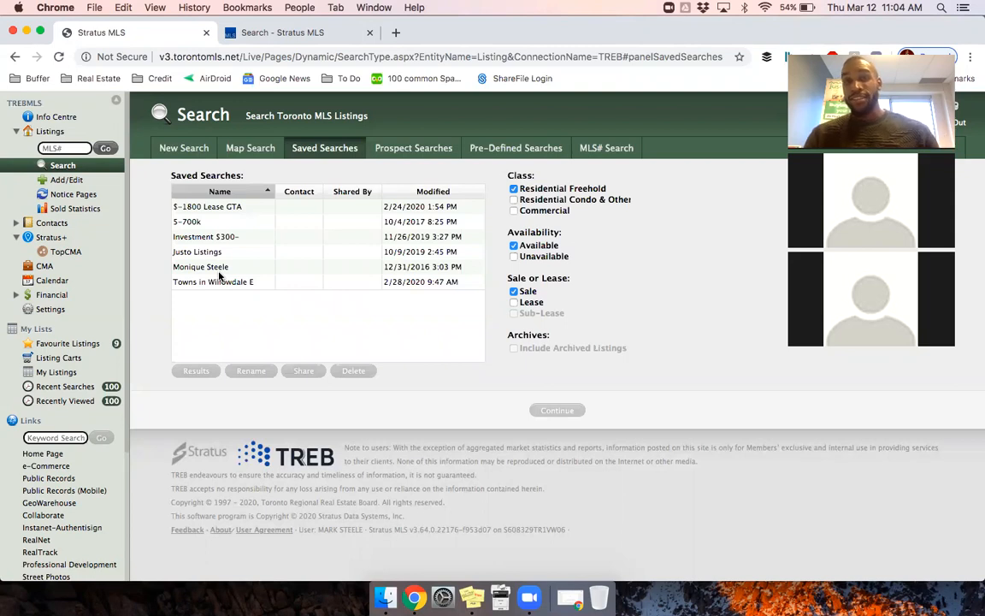
left_click(423, 150)
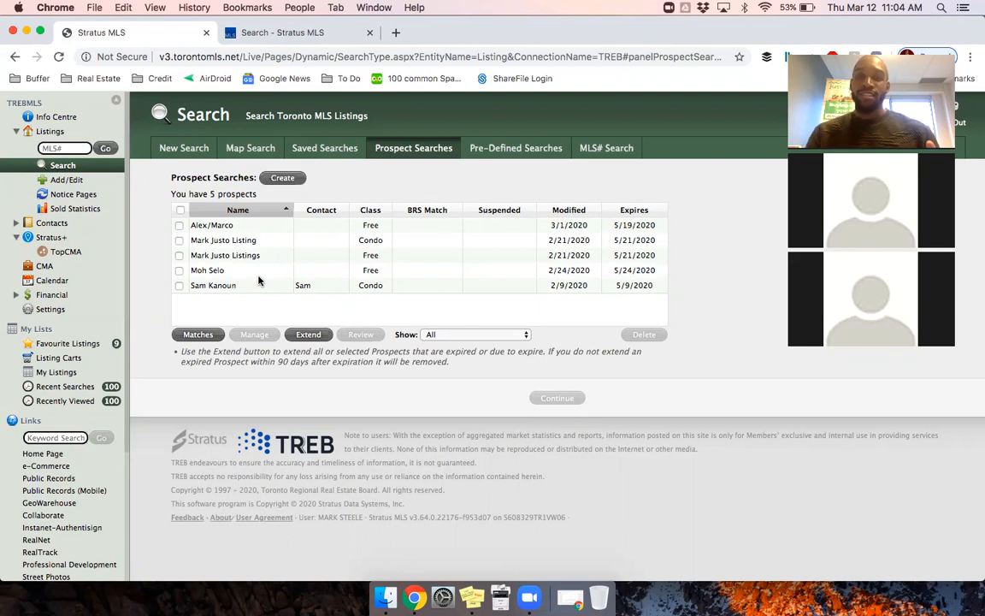
left_click(526, 149)
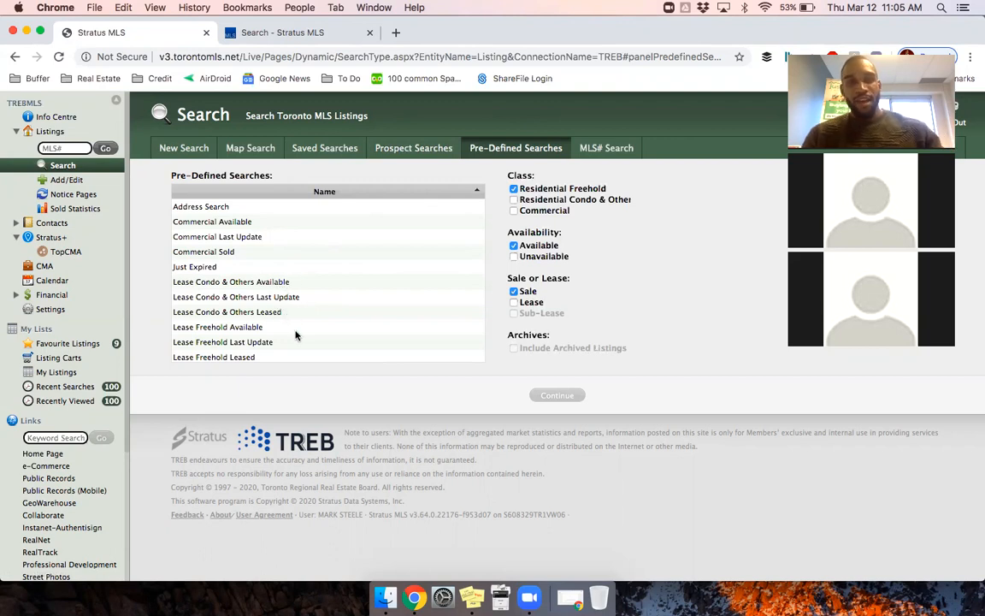
scroll(295, 335, "down", 5)
scroll(295, 335, "down", 1)
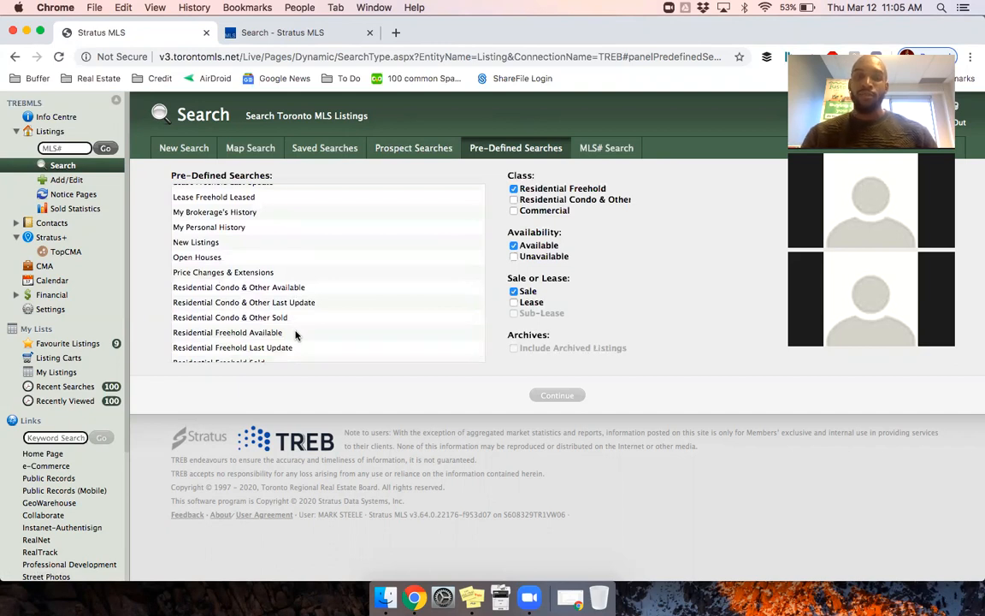
left_click(604, 154)
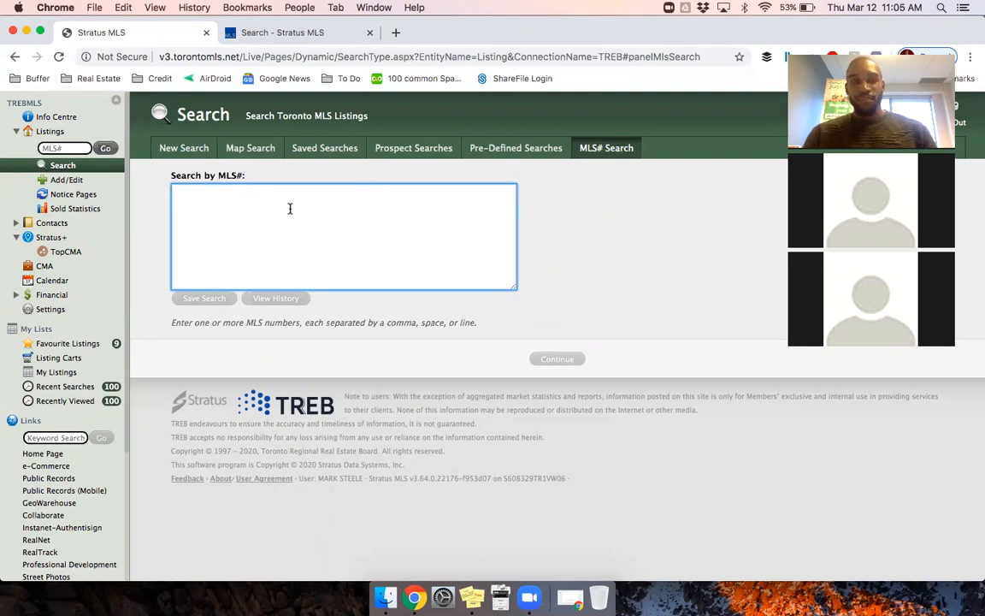
Step: Start a new Residential Freehold, Available, Sale search and continue to its criteria form
left_click(193, 151)
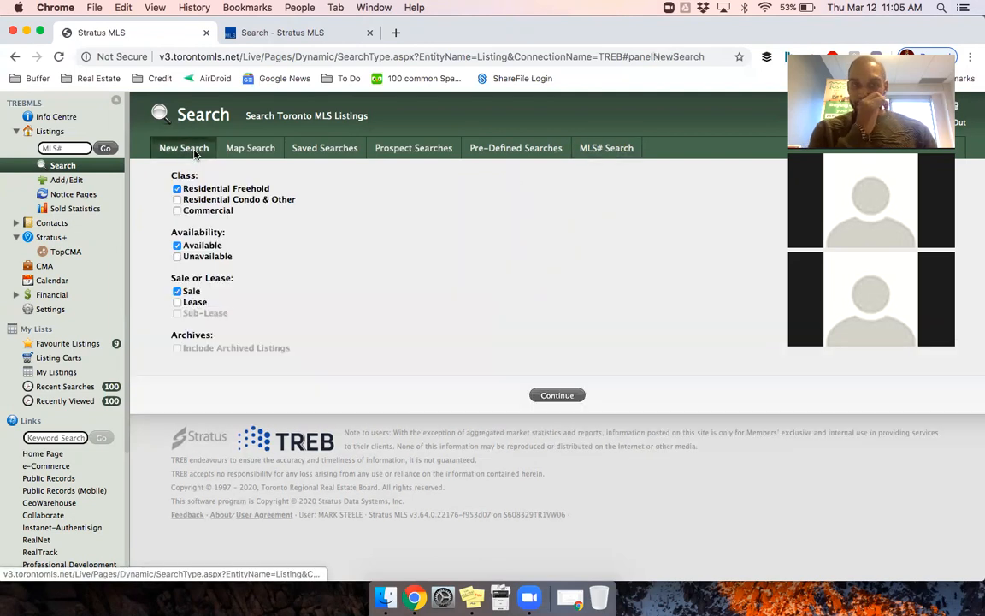
left_click_drag(767, 56, 707, 47)
left_click_drag(820, 187, 905, 185)
left_click(919, 260)
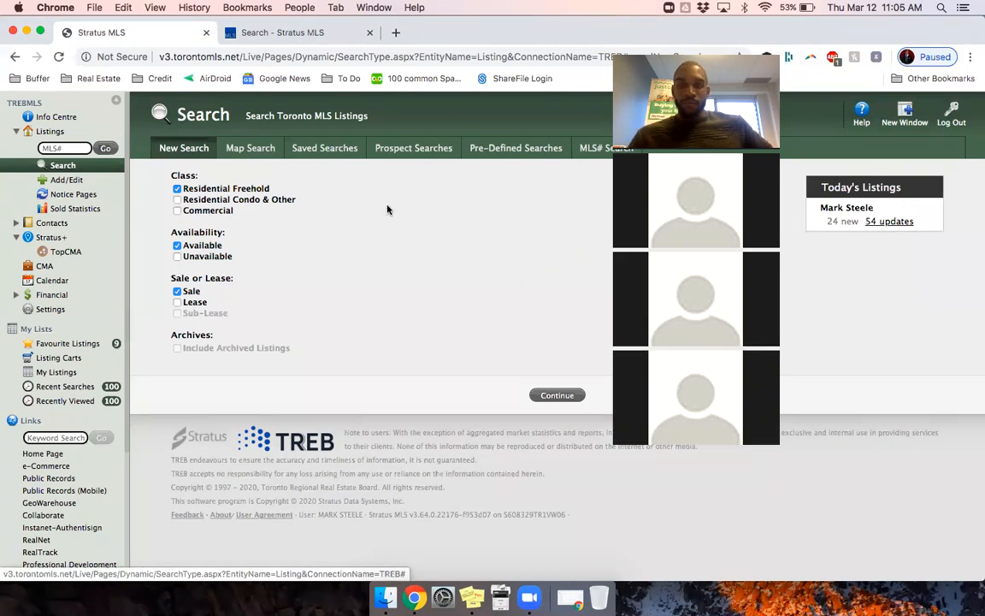
left_click(554, 397)
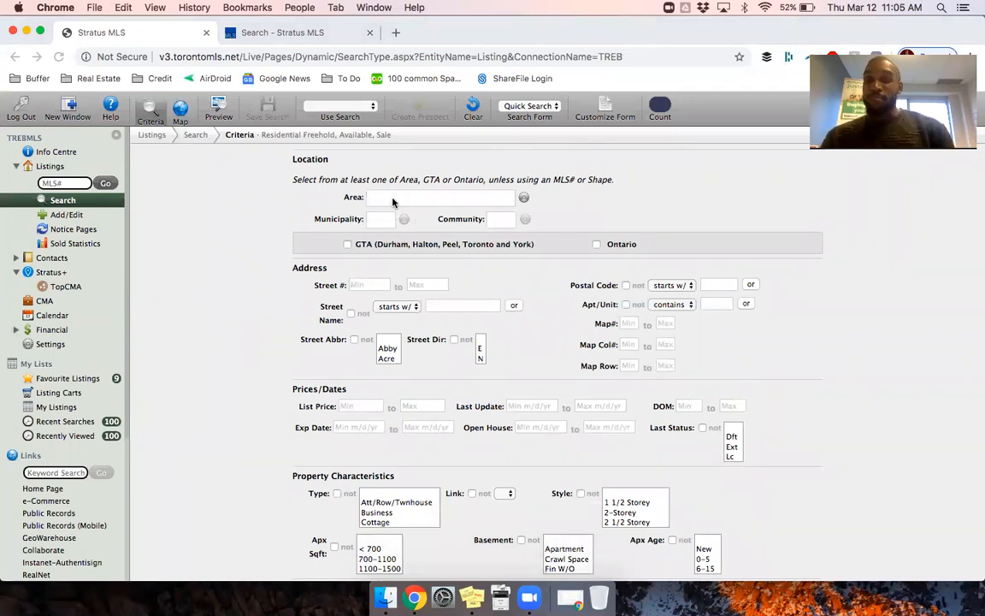
Step: Set the search Area to Peel and the Municipality to Mississauga
left_click(389, 198)
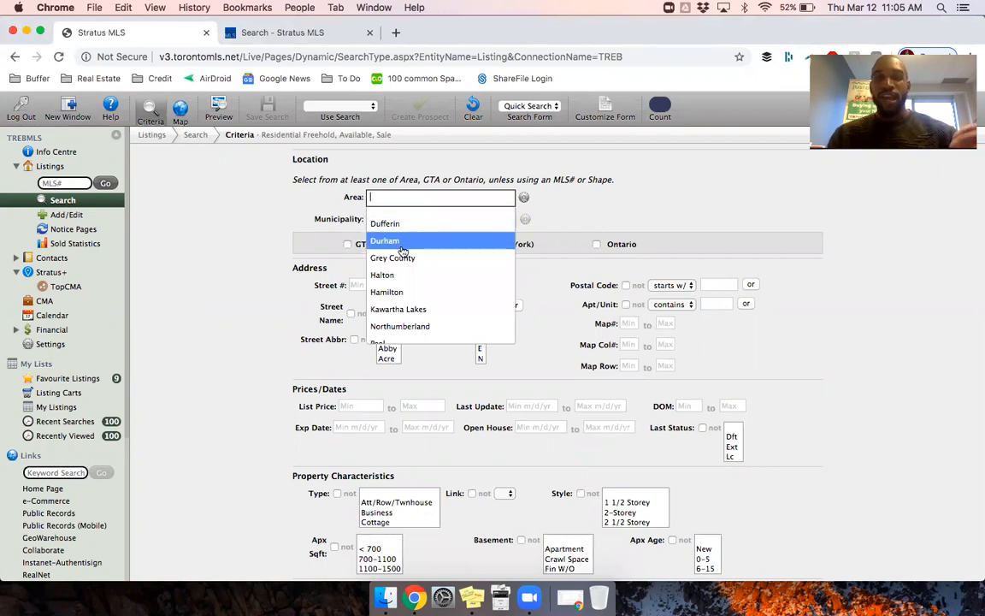
scroll(402, 250, "down", 3)
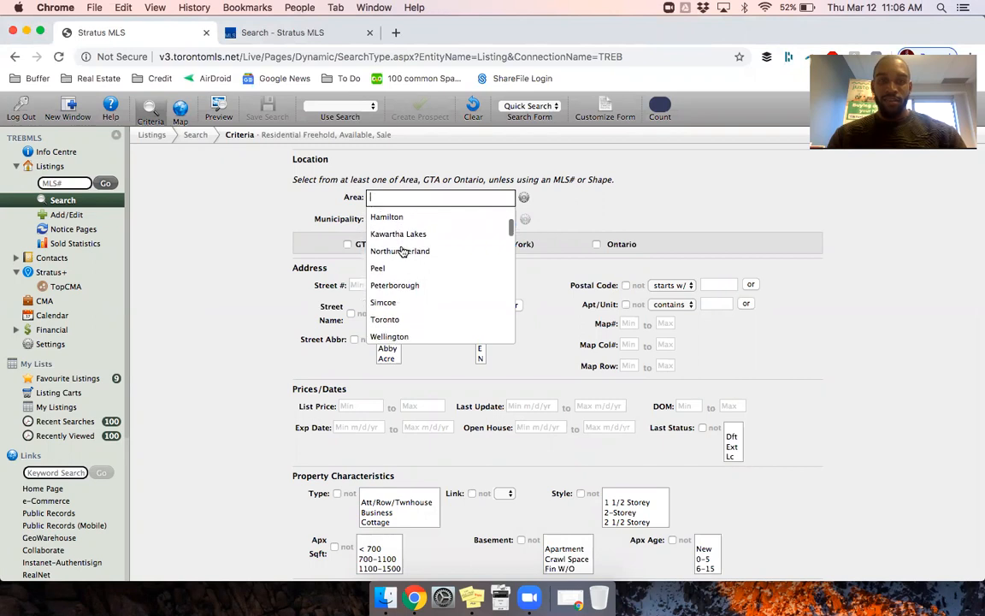
scroll(402, 250, "up", 5)
scroll(402, 251, "down", 3)
scroll(402, 250, "down", 3)
scroll(402, 251, "down", 2)
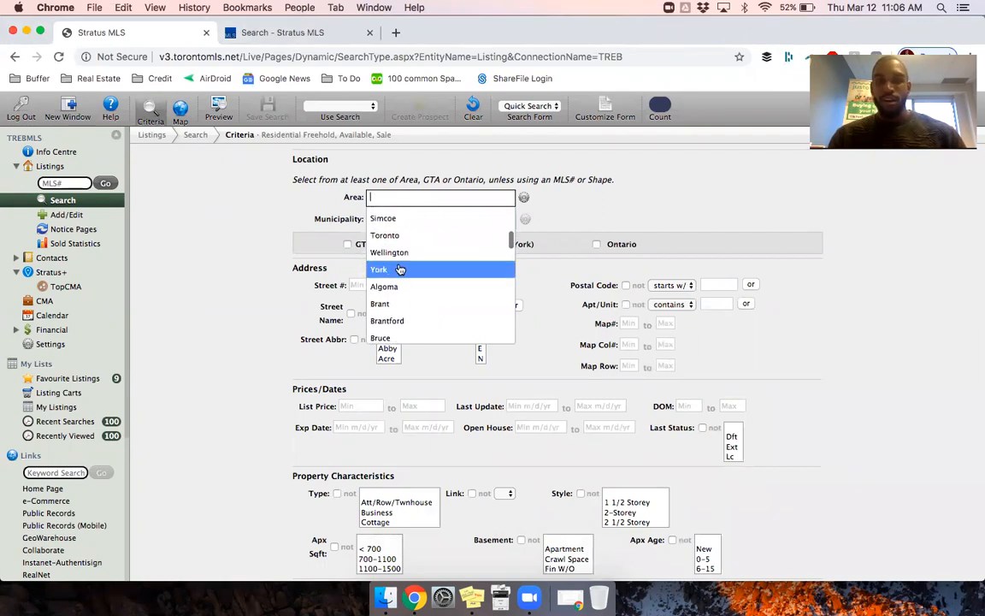
scroll(400, 269, "down", 3)
scroll(399, 267, "down", 2)
scroll(400, 252, "up", 4)
scroll(400, 248, "up", 3)
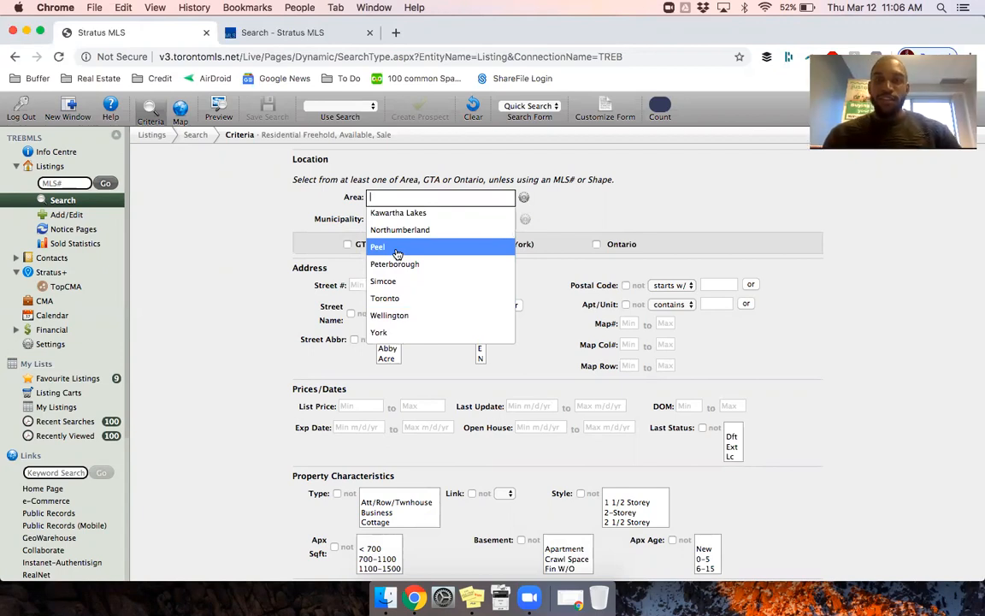
left_click(397, 254)
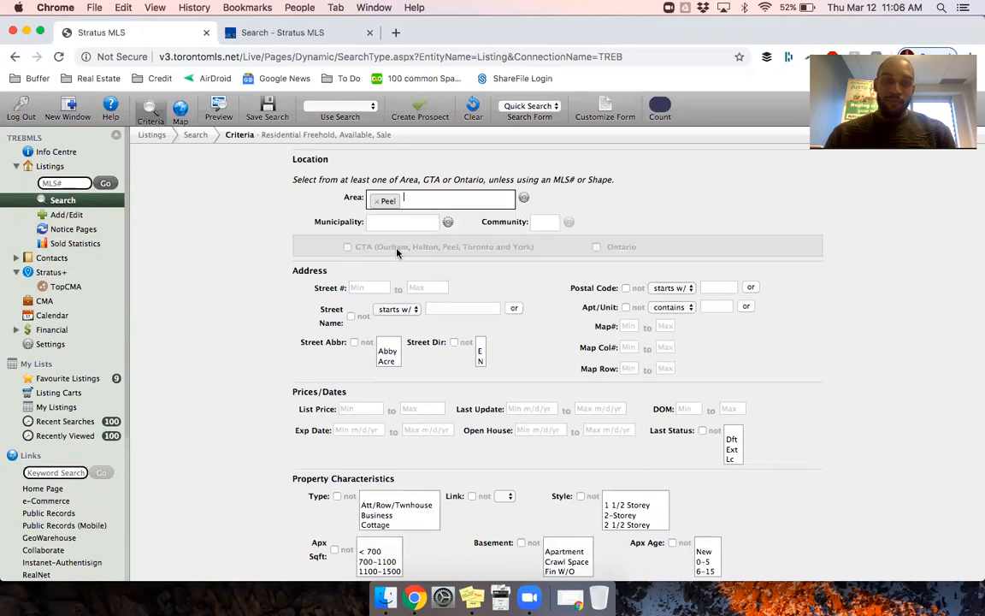
left_click(392, 222)
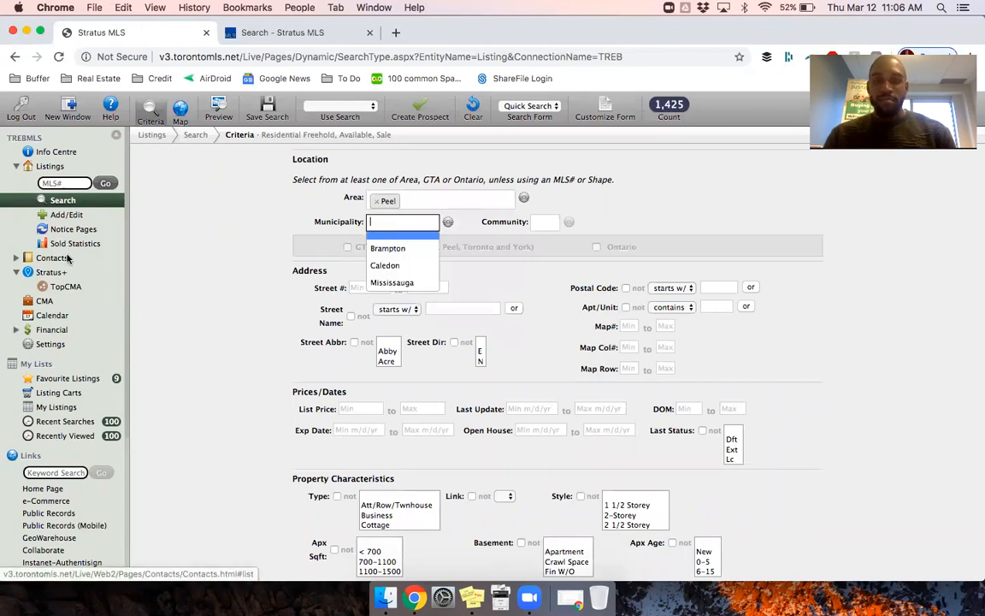
left_click(390, 283)
Step: Try Clarkson as the community, then remove it to leave Community blank (531 matches)
left_click(601, 225)
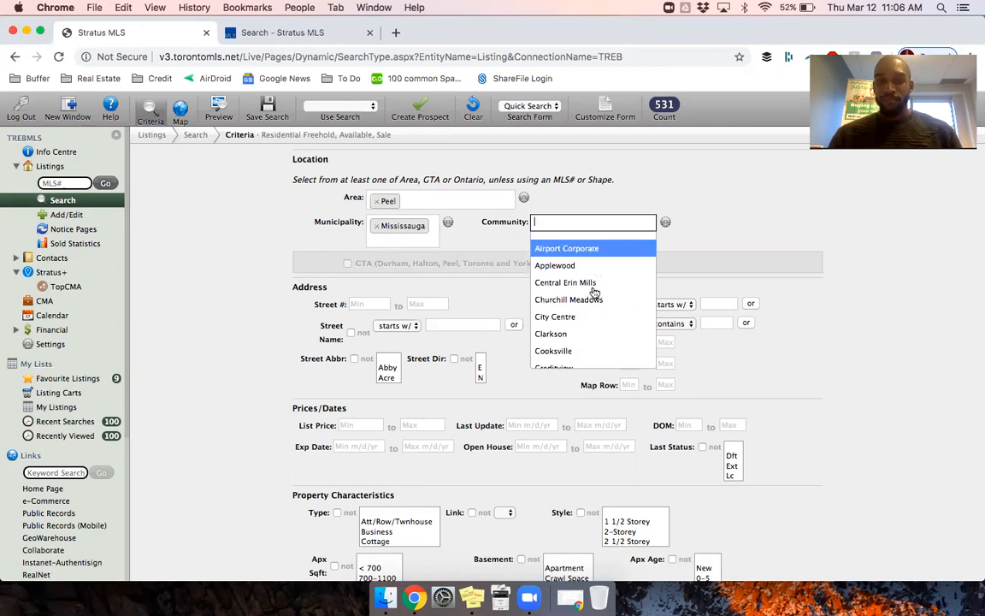
left_click(576, 333)
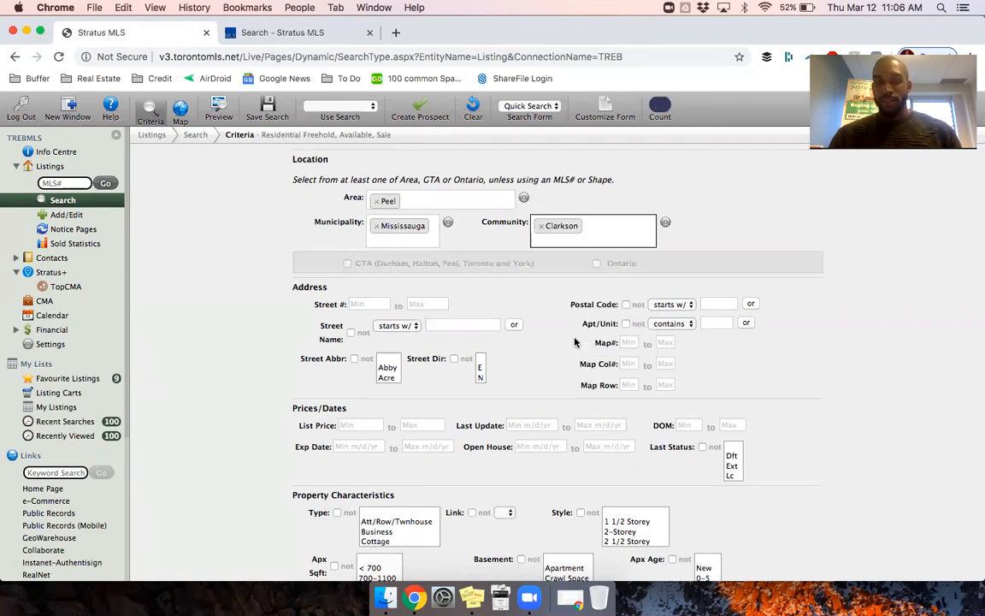
left_click(540, 226)
left_click(245, 281)
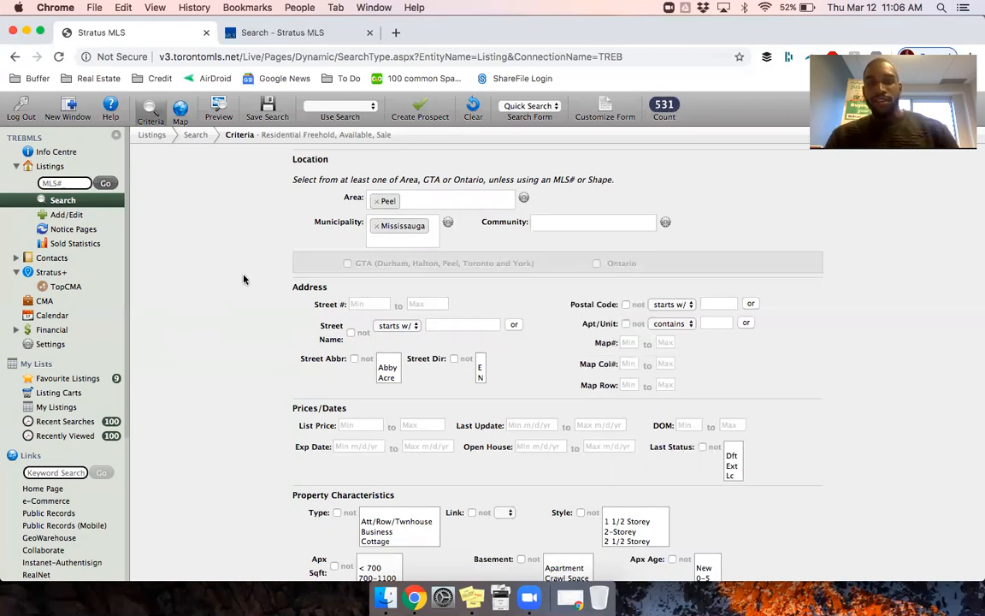
left_click_drag(261, 265, 292, 330)
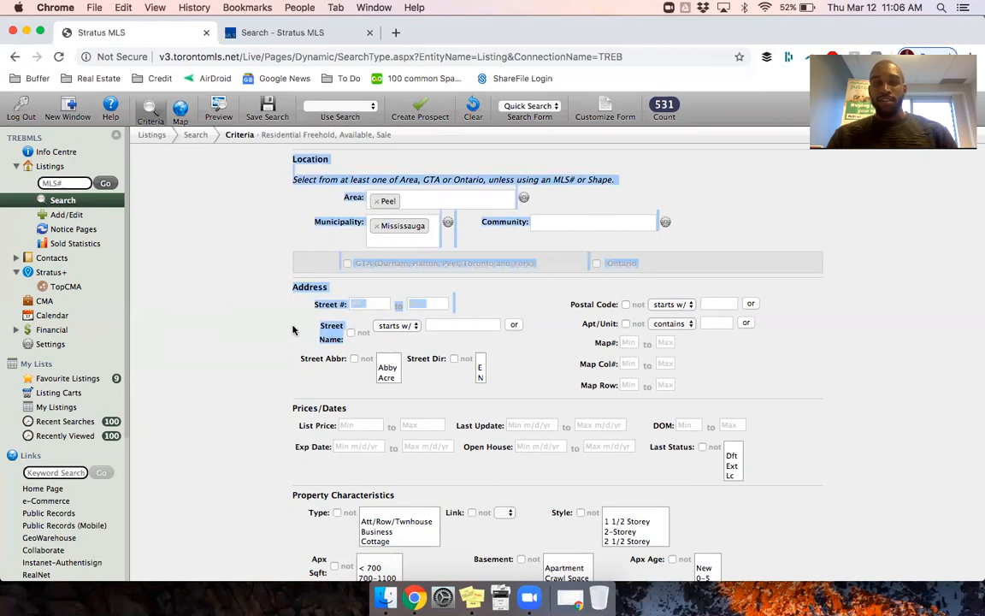
left_click(283, 326)
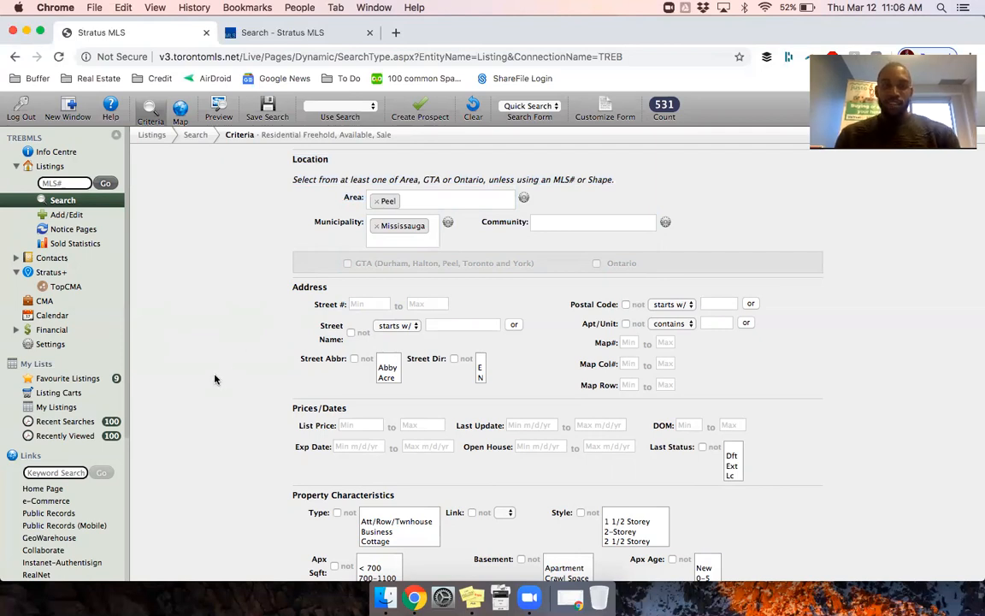
Step: Set List Price from 1000000 to 1100000 and refresh the match count
left_click_drag(297, 408, 309, 409)
left_click(310, 408)
scroll(251, 411, "down", 4)
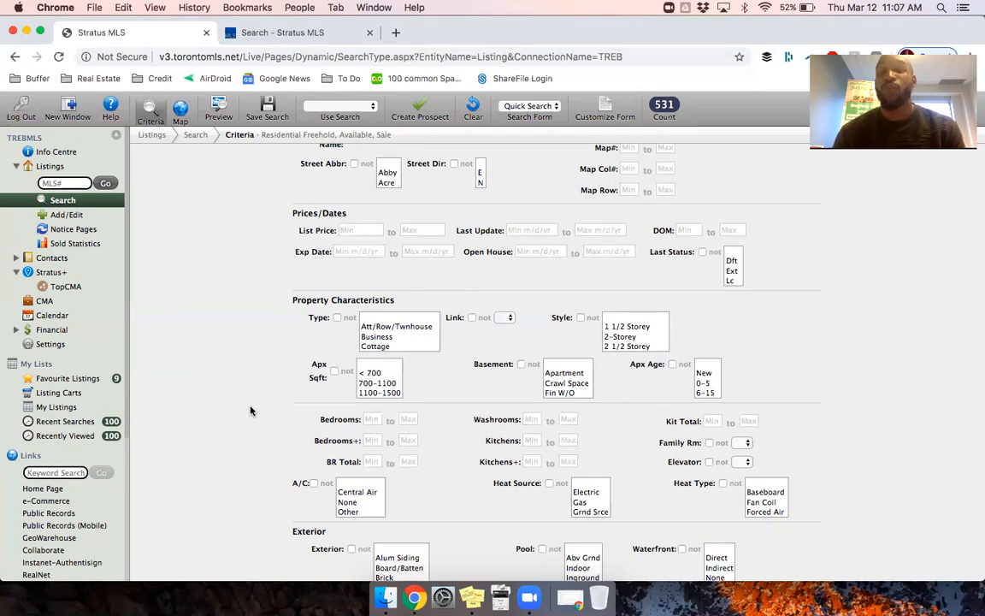
left_click(360, 230)
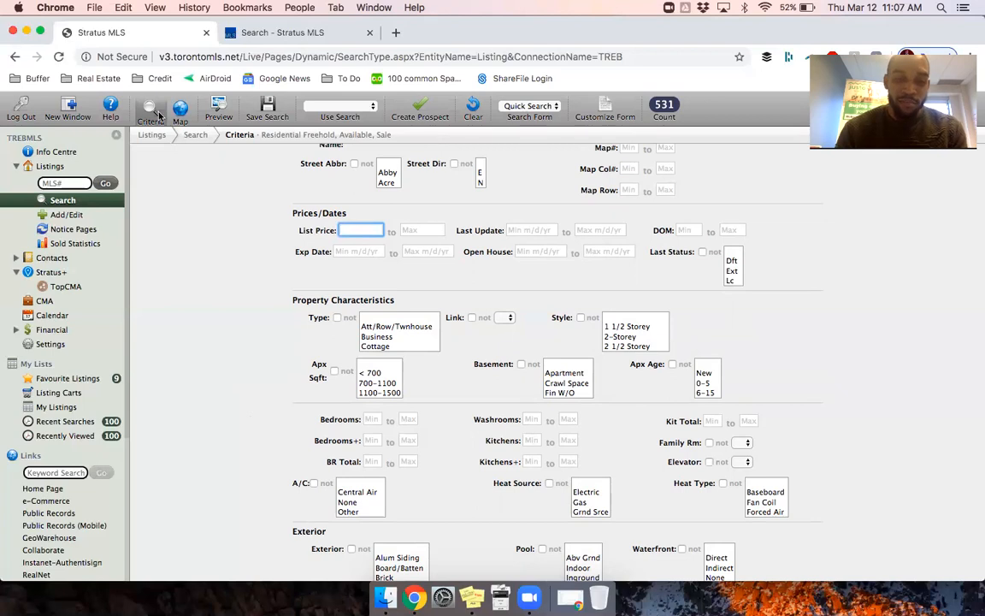
type("1000000")
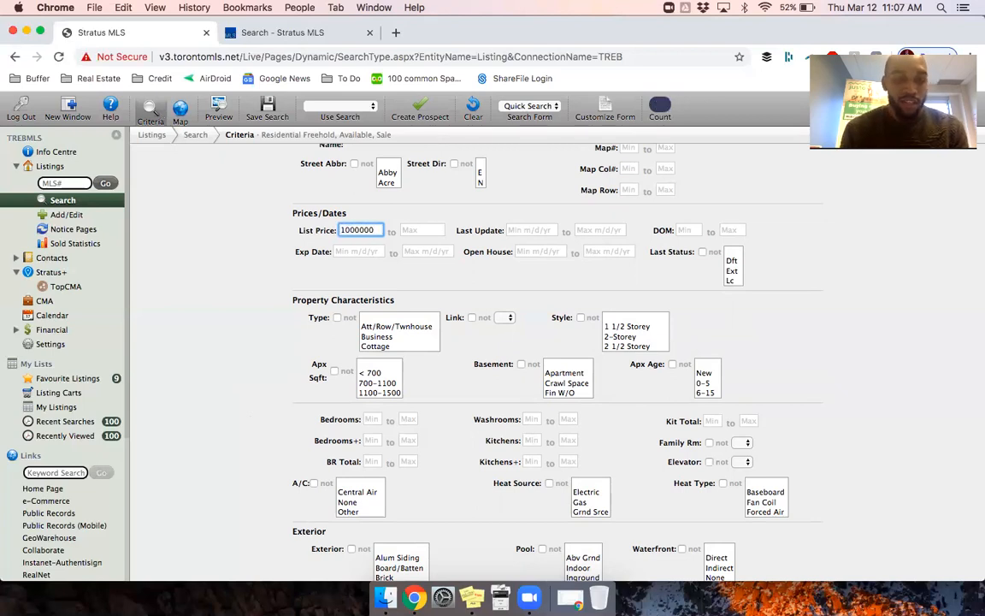
key("Tab")
type("1100000")
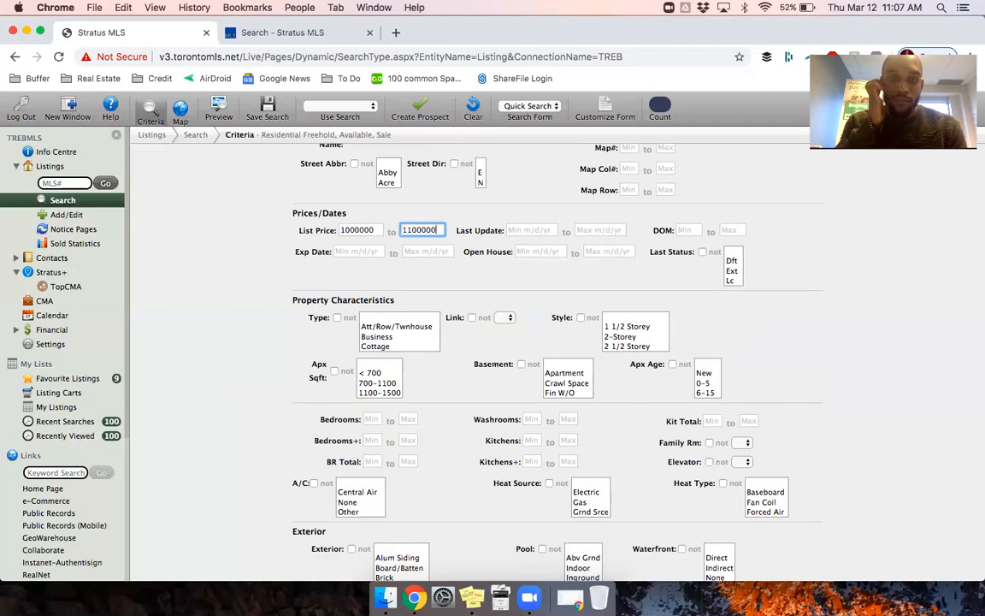
left_click(659, 106)
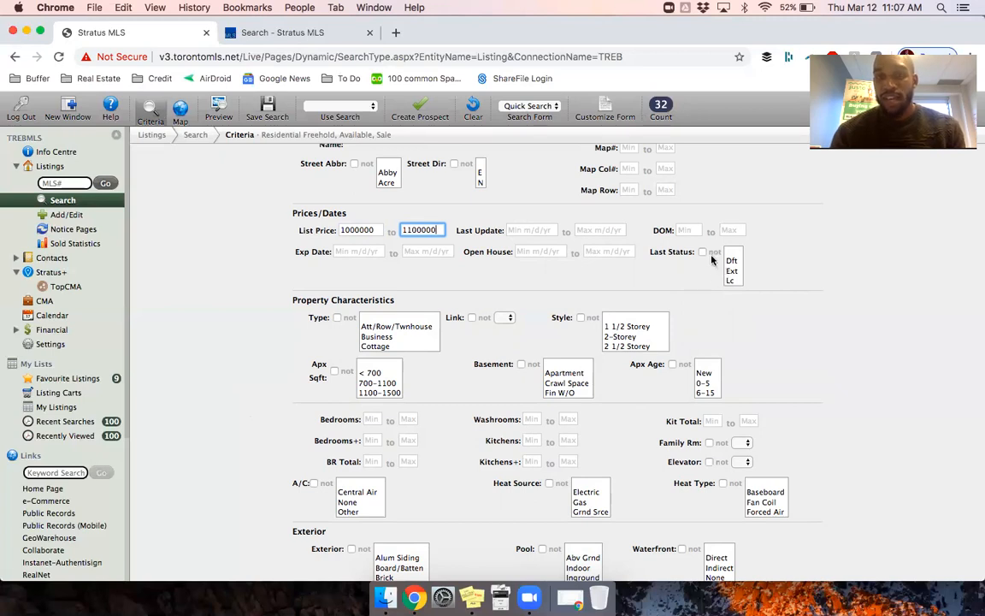
Step: Exclude listings with Last Status Sc, leaving 29 matches
left_click(737, 282)
key("s")
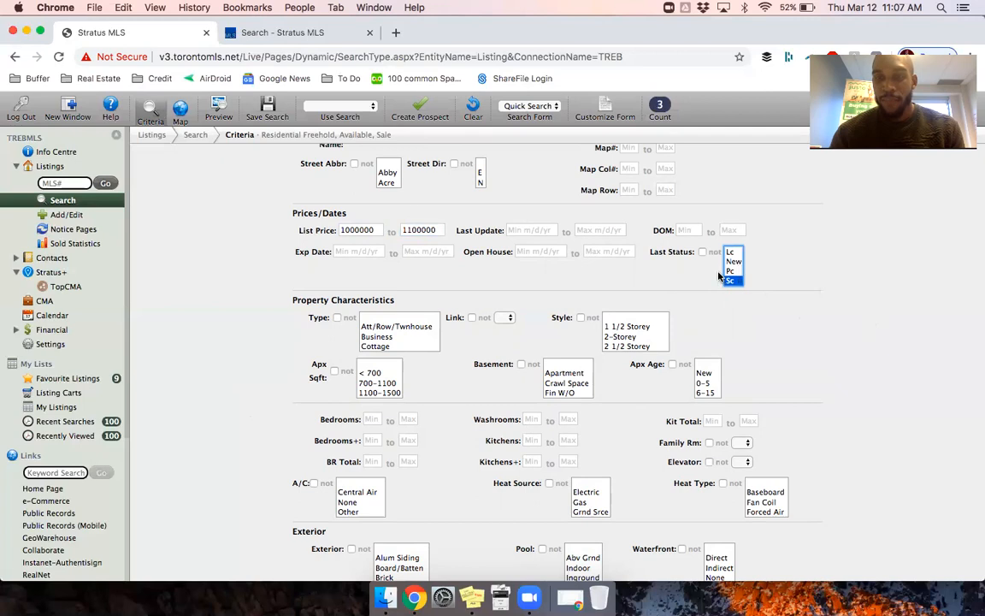
left_click(702, 252)
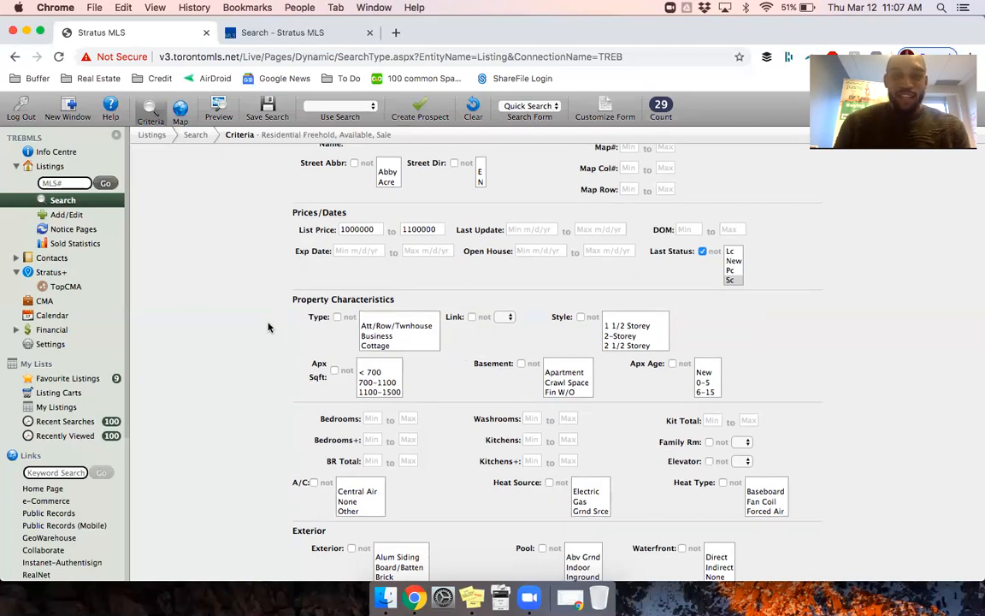
Step: Select Detached as the property type
scroll(384, 290, "down", 2)
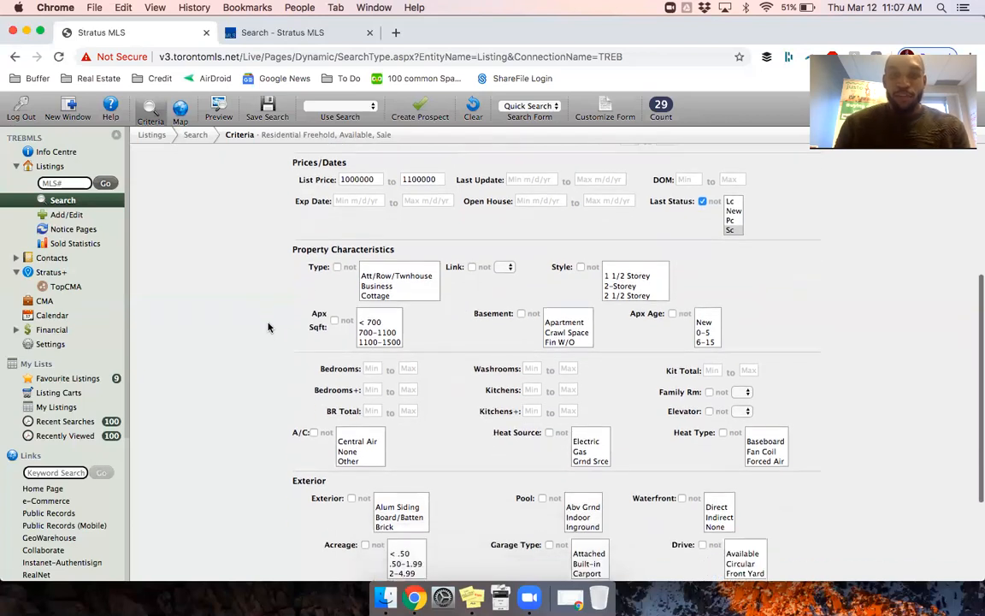
left_click(399, 289)
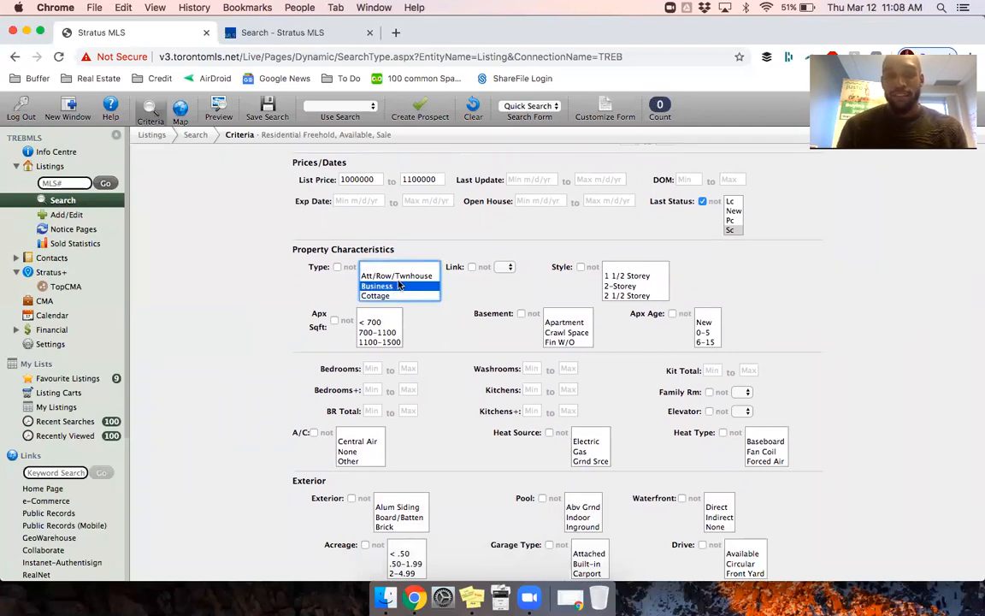
key("Up")
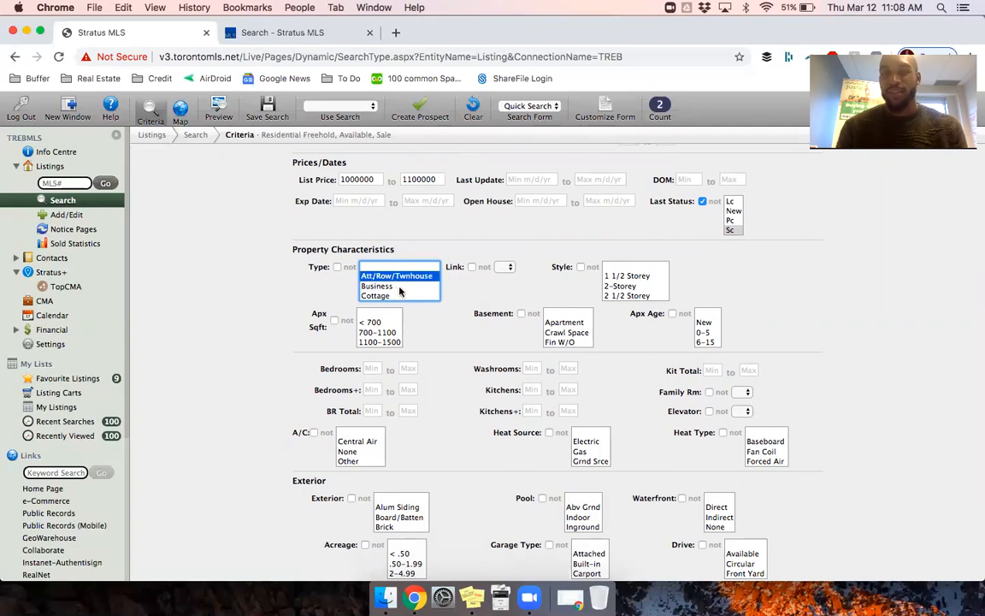
scroll(399, 289, "down", 3)
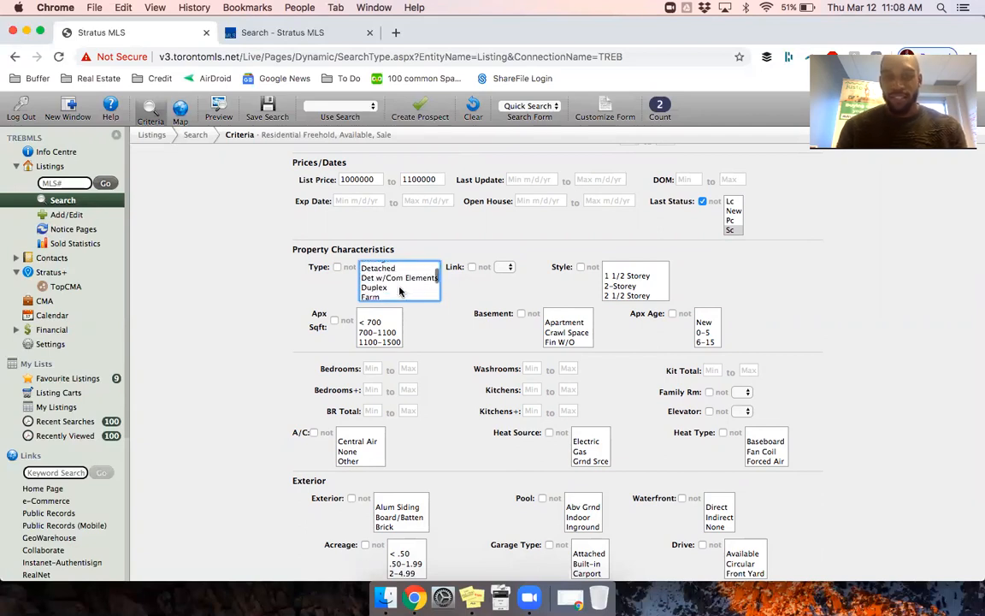
scroll(396, 284, "down", 2)
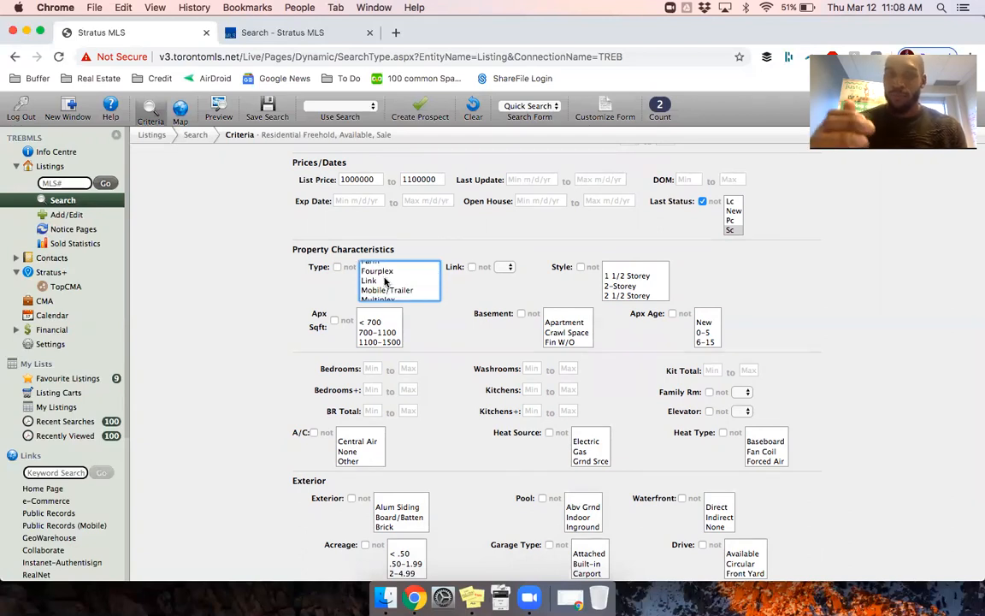
scroll(385, 280, "up", 3)
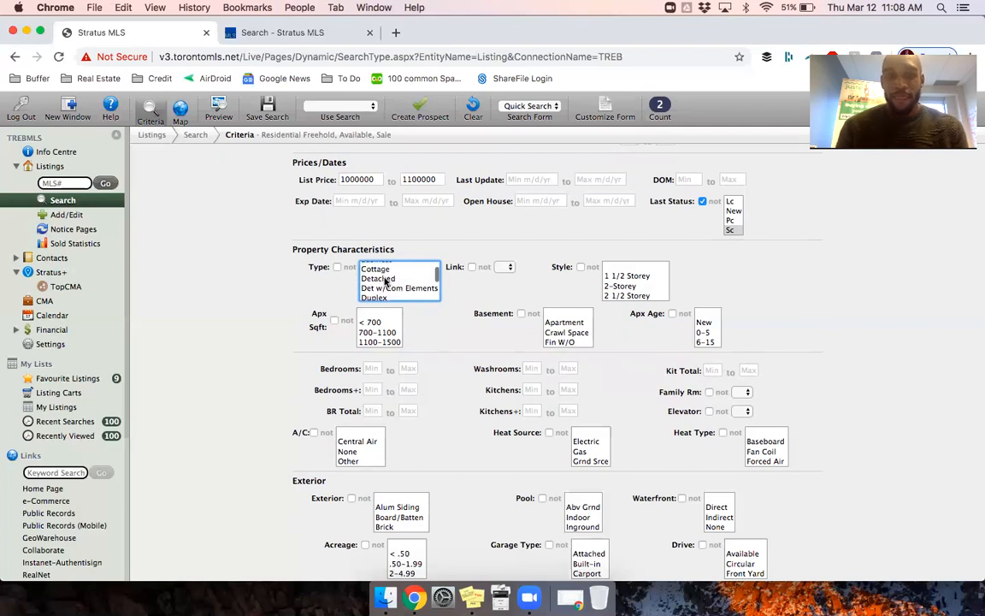
left_click(384, 279)
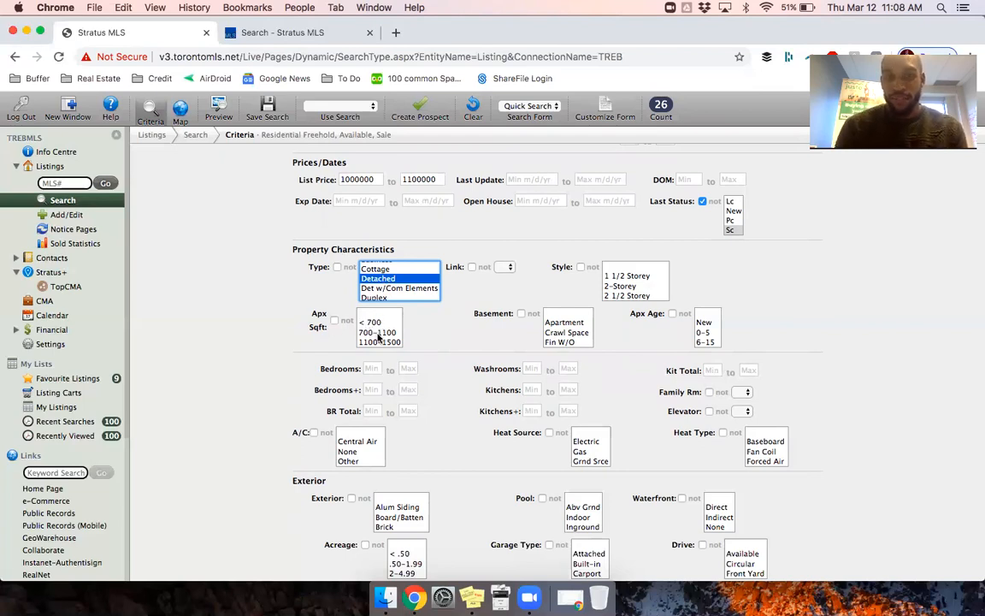
Step: Try 1100-1500 and 2500-3000 sq ft, then leave Apx Sqft unrestricted (26 matches)
scroll(379, 337, "down", 1)
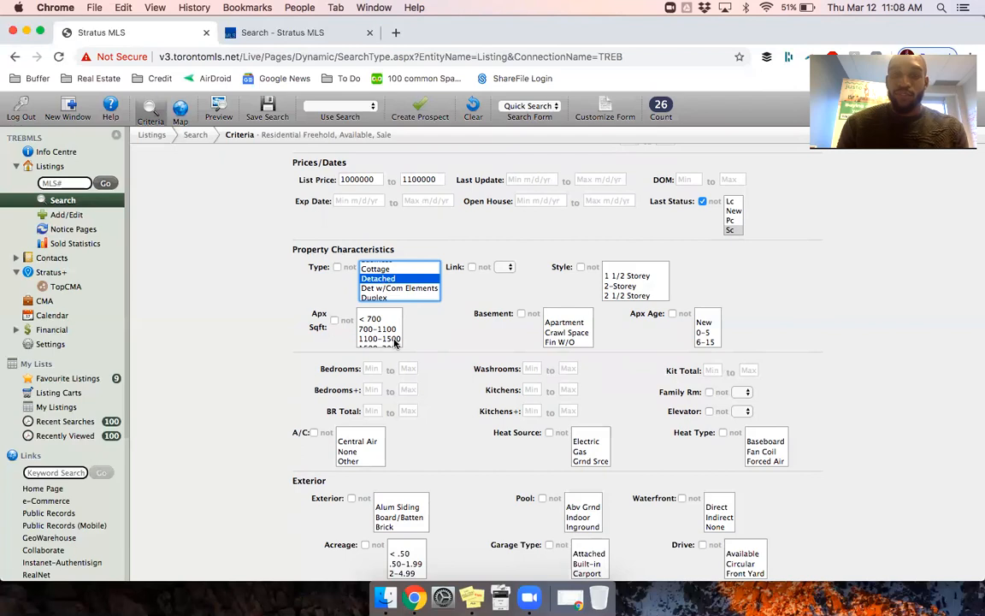
left_click(395, 340)
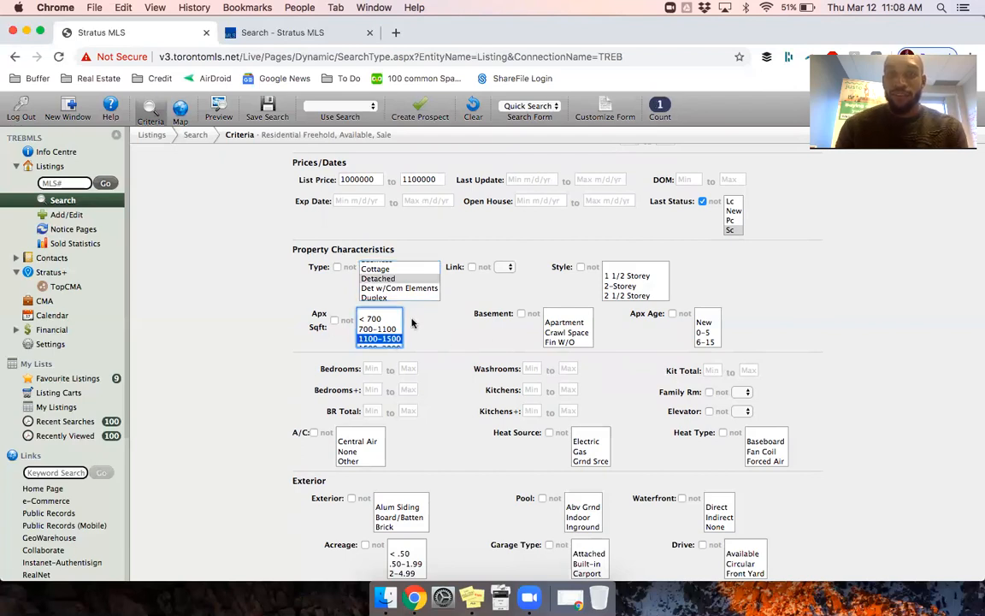
scroll(388, 327, "down", 1)
scroll(388, 327, "down", 2)
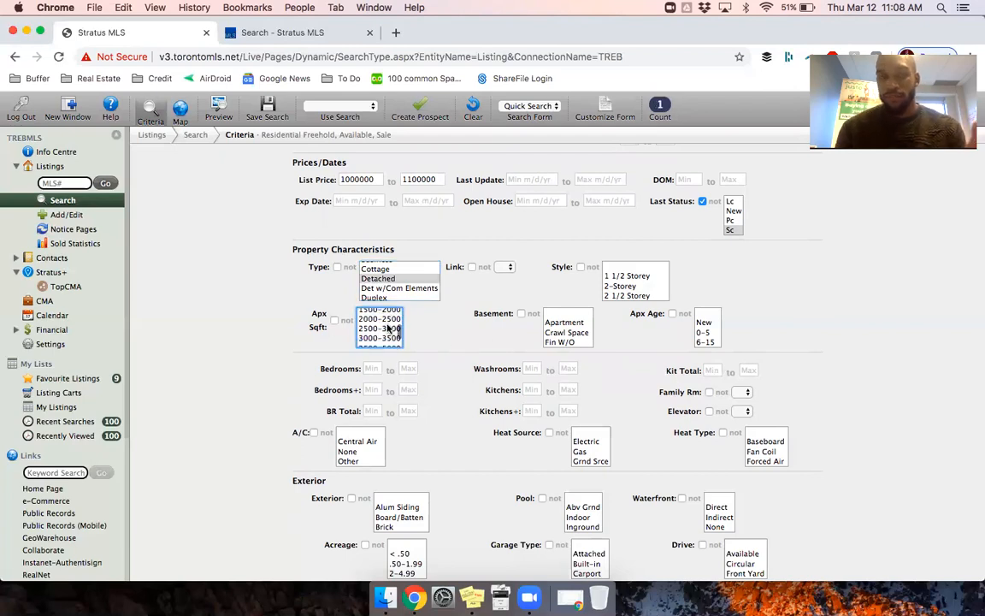
left_click(379, 329)
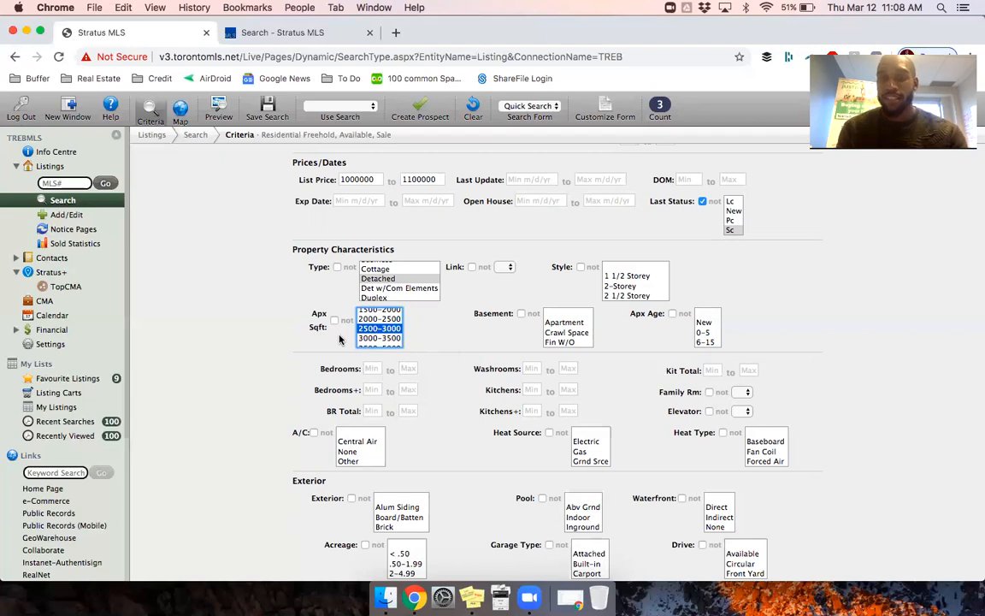
scroll(383, 329, "up", 3)
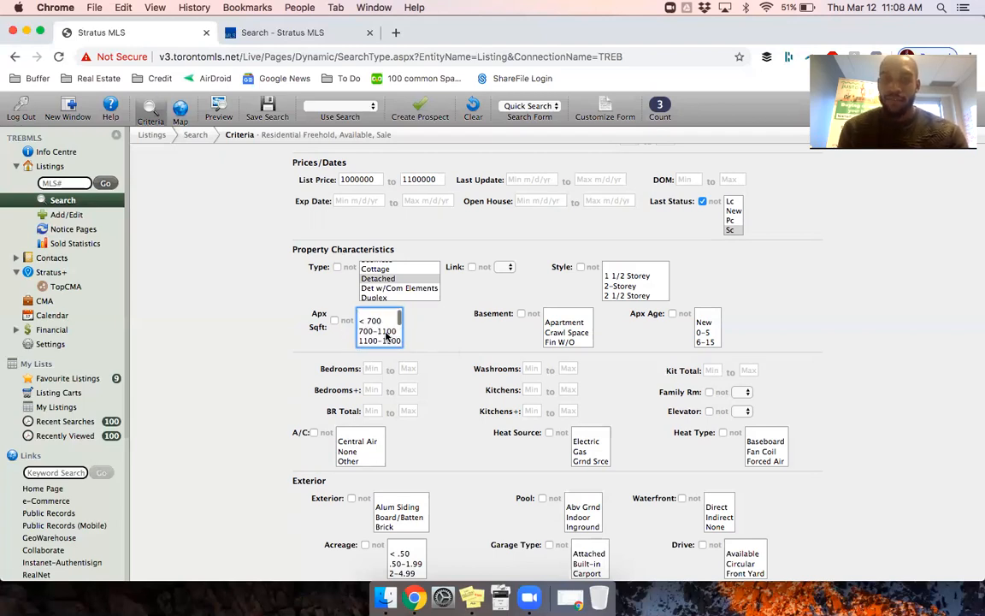
left_click(377, 314)
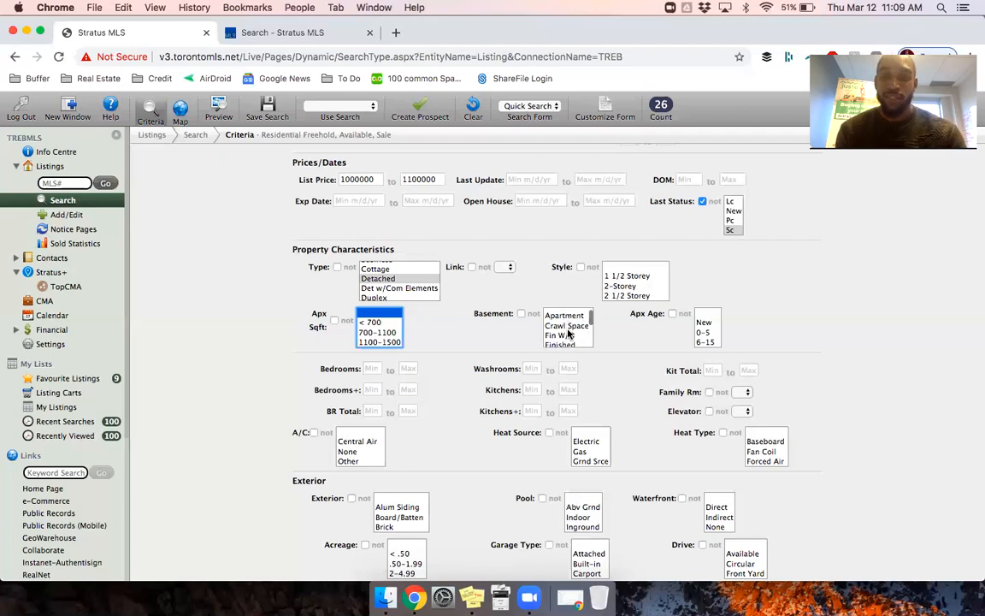
Step: Select Apartment and Finished basement types, without Crawl Space, leaving 14 matches
scroll(568, 332, "down", 1)
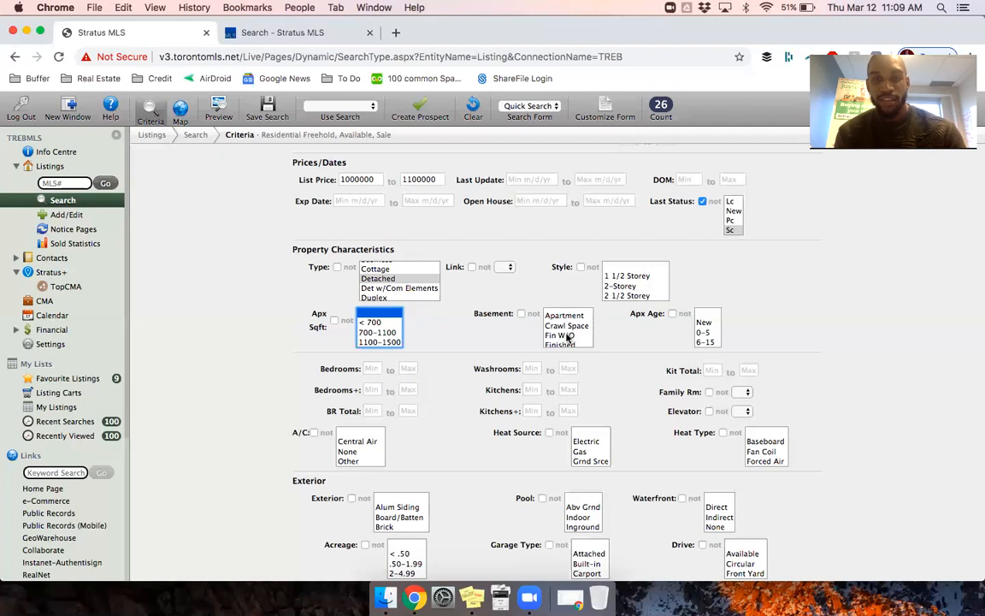
scroll(566, 334, "down", 2)
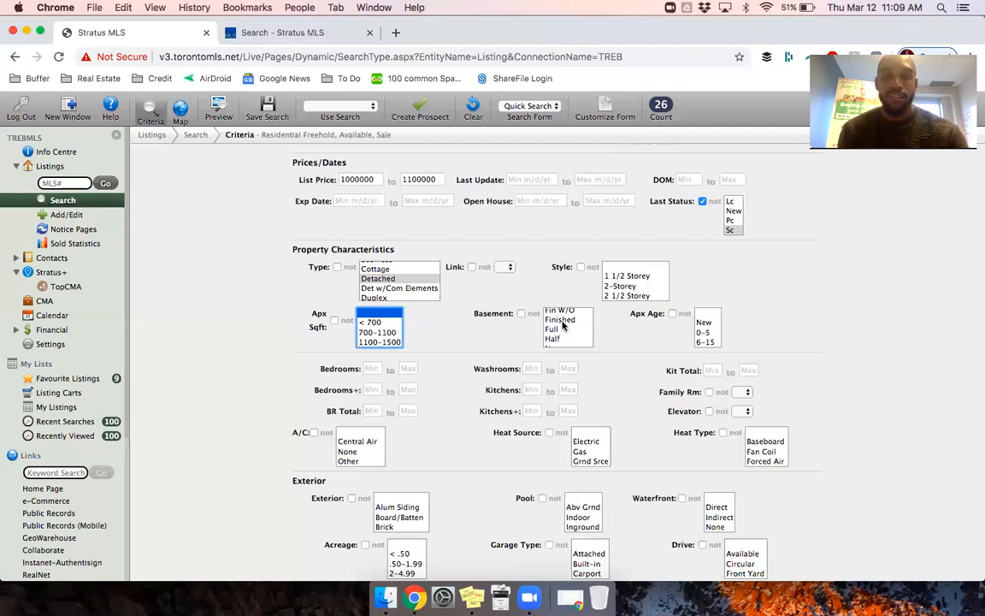
left_click(563, 320)
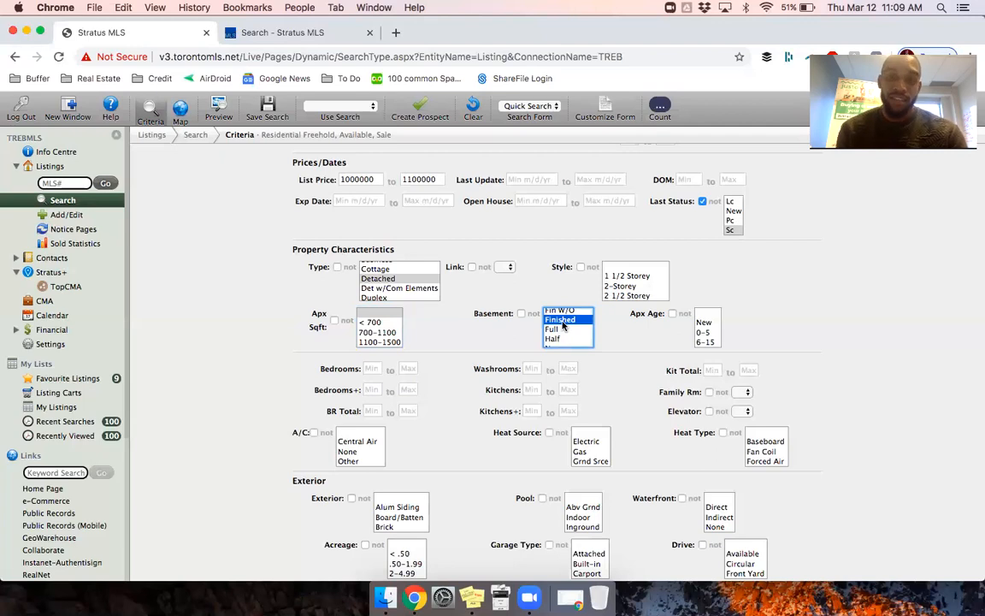
scroll(563, 325, "up", 1)
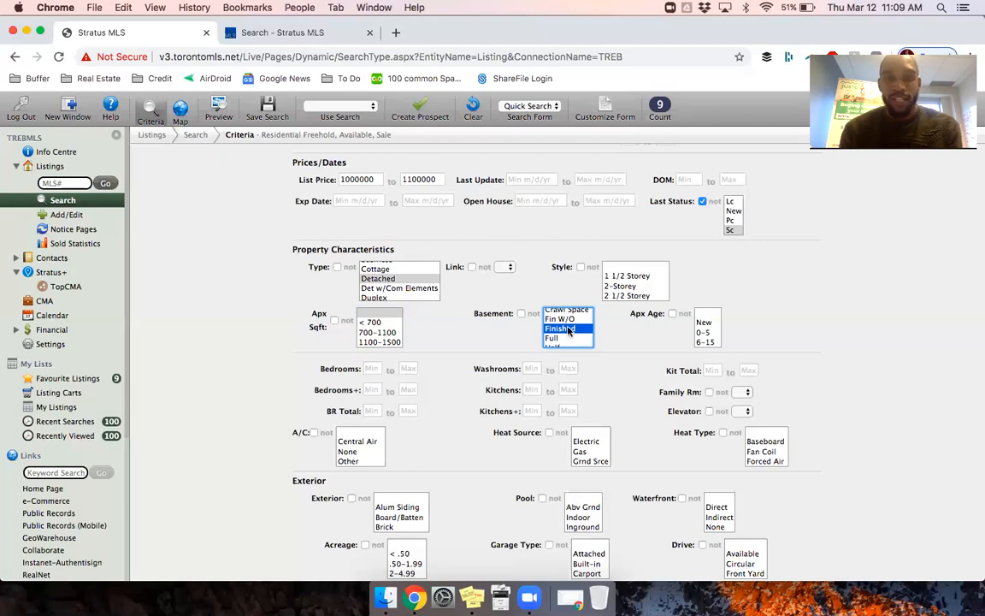
scroll(569, 331, "up", 2)
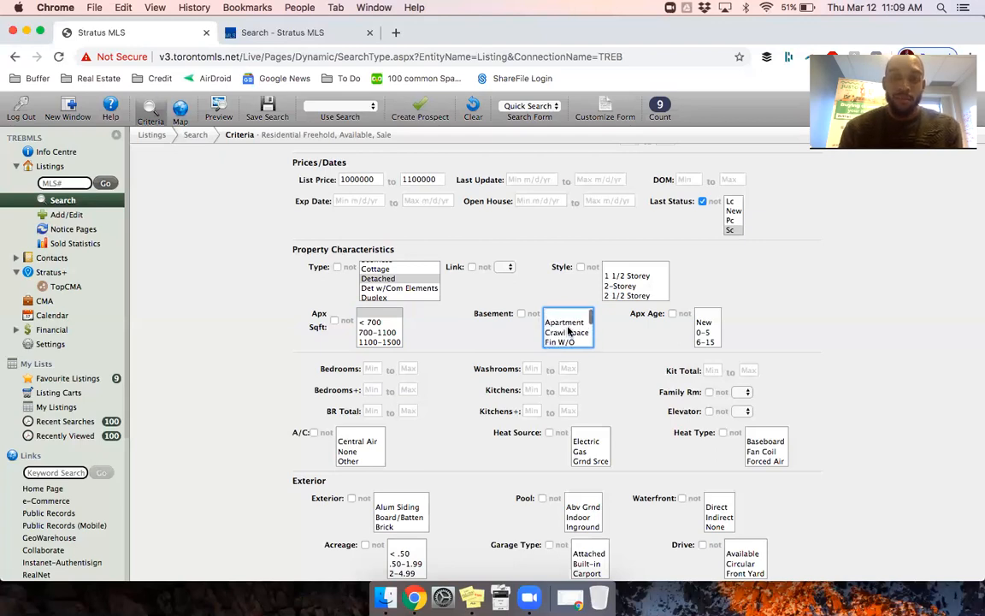
left_click(566, 323)
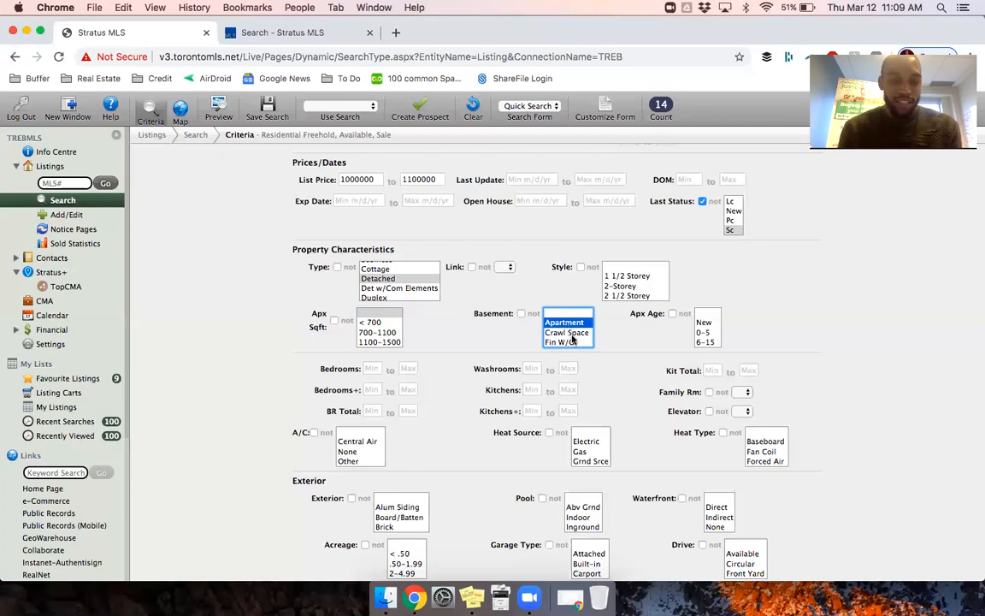
scroll(575, 340, "down", 1)
left_click(574, 339, "super")
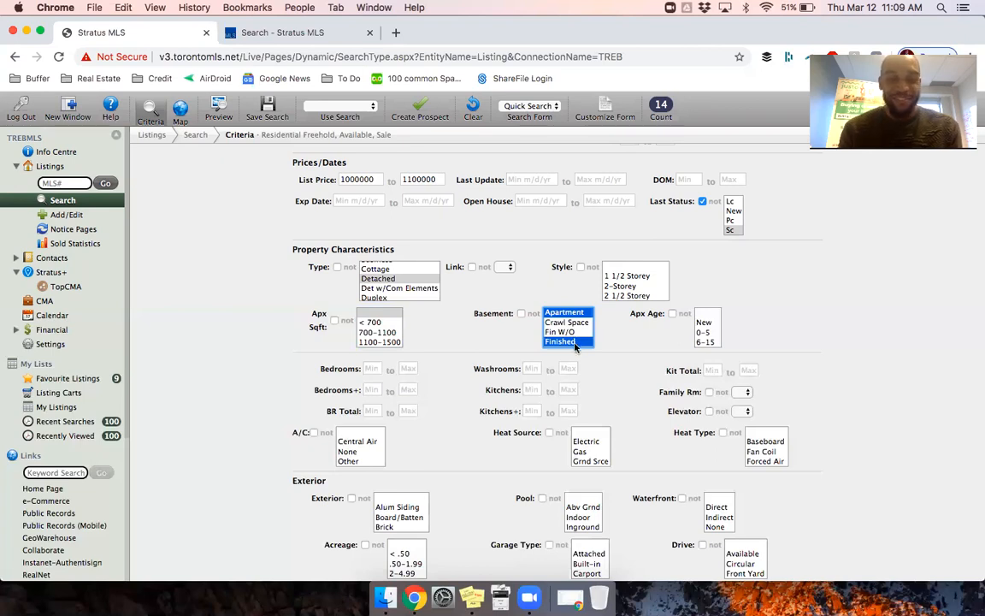
left_click(568, 322, "super")
left_click(568, 322, "super")
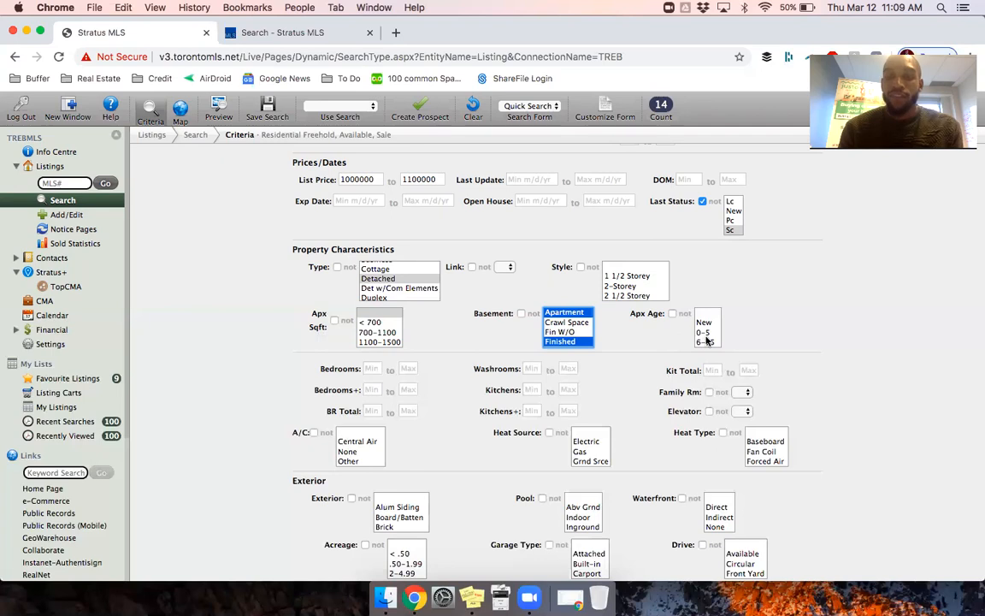
scroll(706, 340, "down", 2)
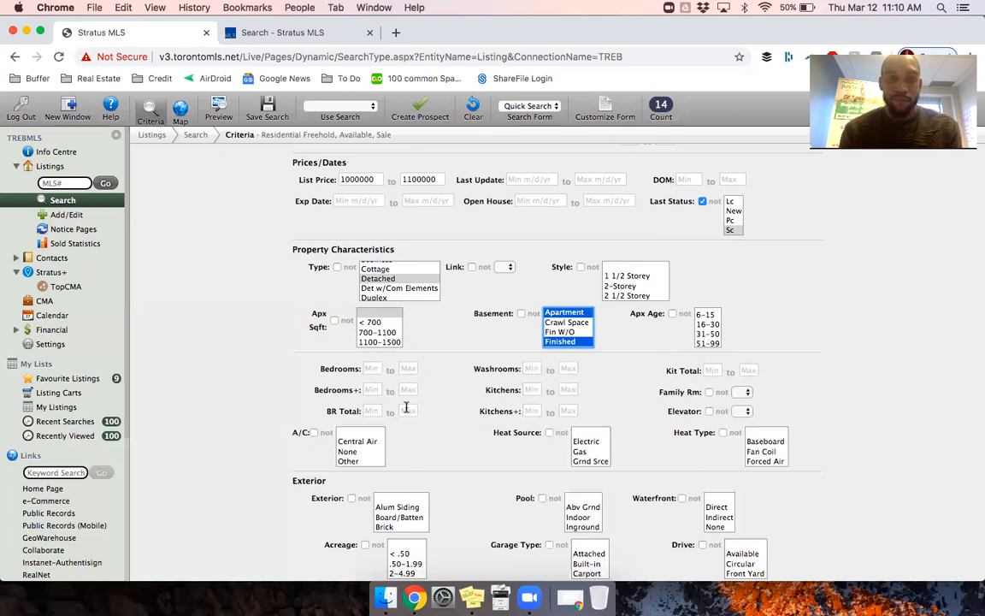
Step: Enter 4 as the minimum bedrooms and leave the Bedrooms Max field blank
left_click(367, 369)
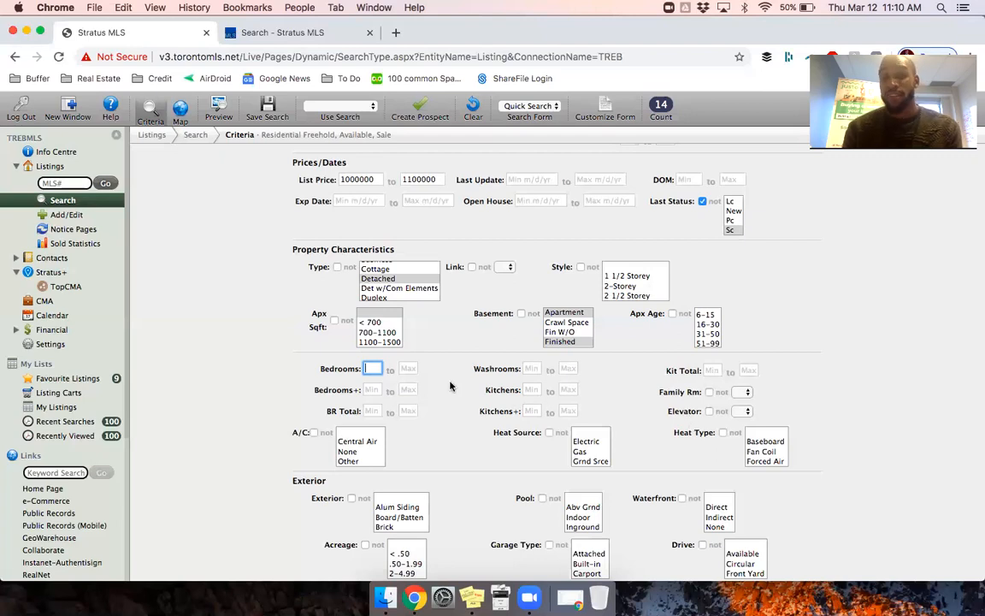
type("4")
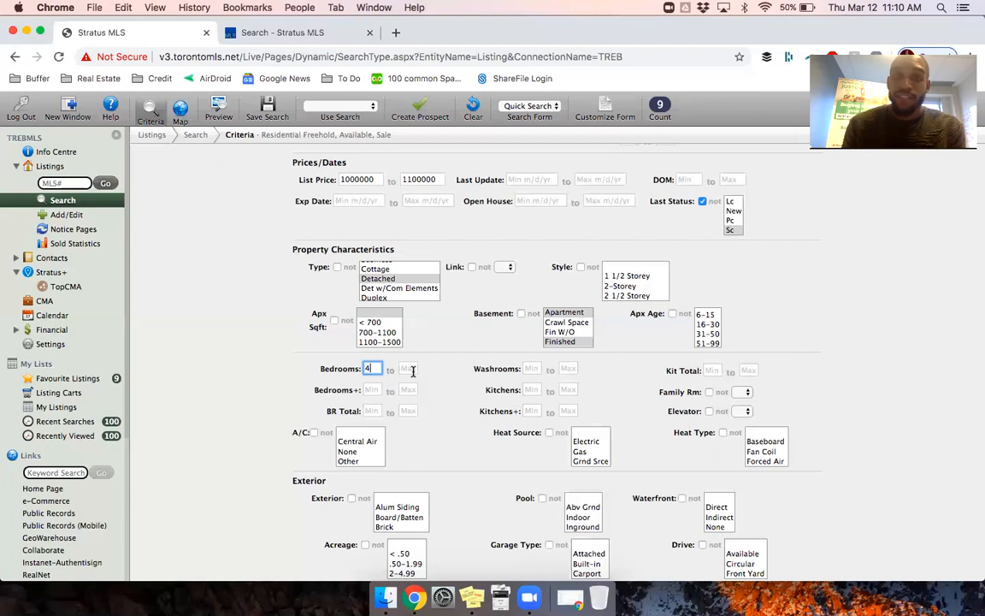
left_click(407, 368)
type("4")
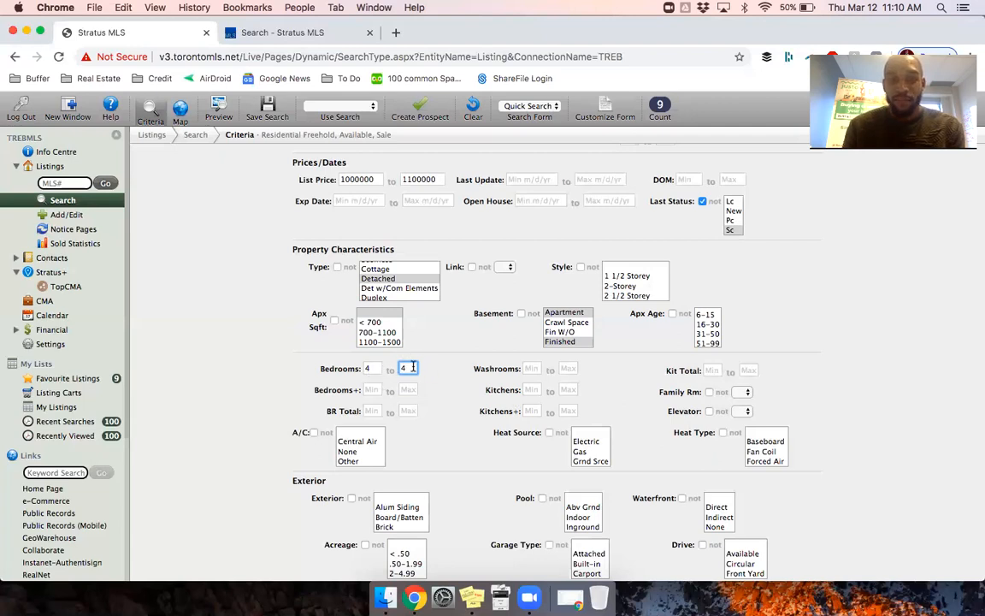
key("BackSpace")
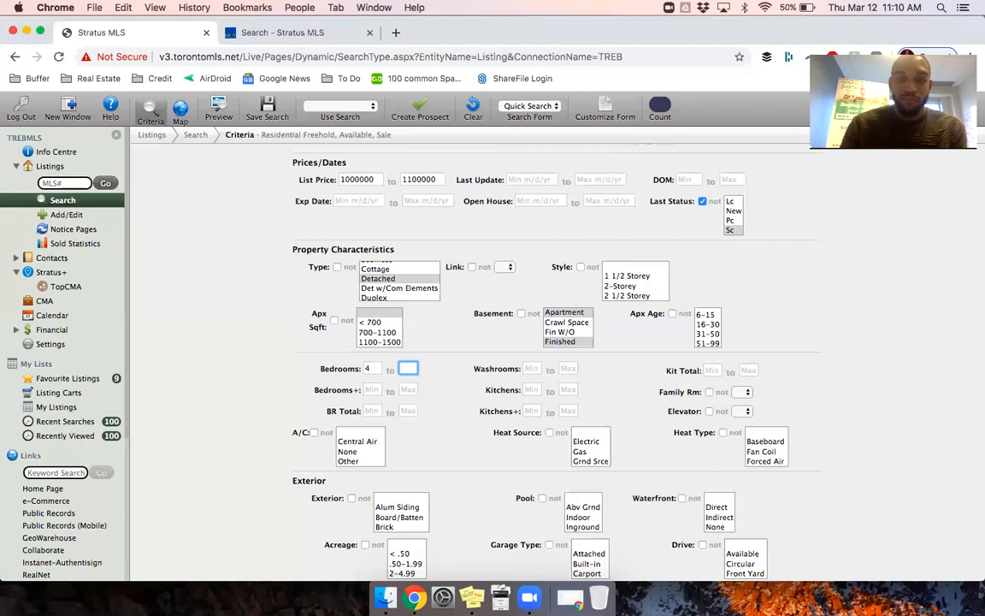
Step: Enter 2 as the minimum Total Parking Spaces, bringing the count to 9 listings
scroll(454, 467, "down", 3)
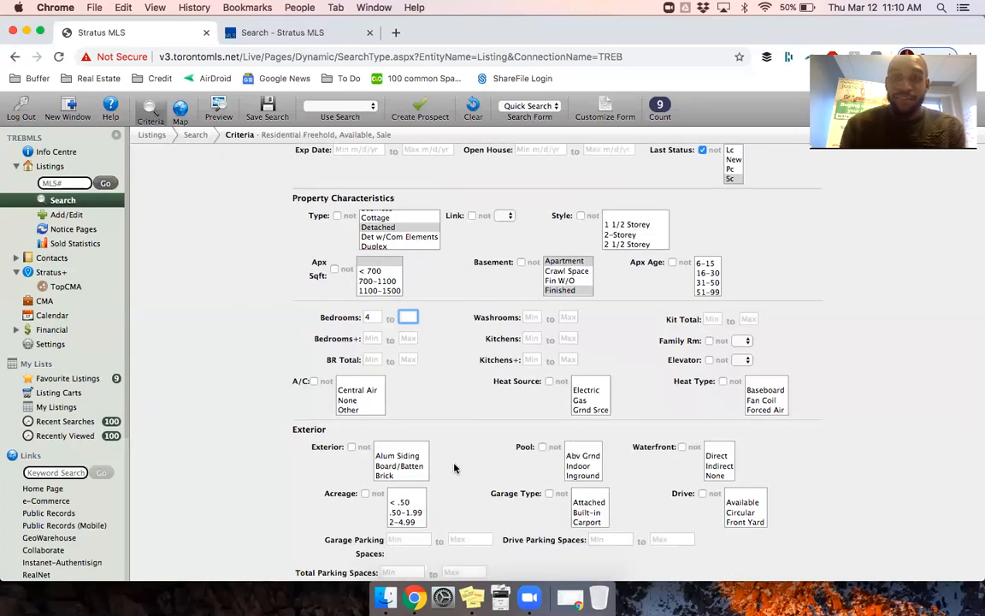
scroll(454, 467, "down", 1)
scroll(454, 467, "down", 1)
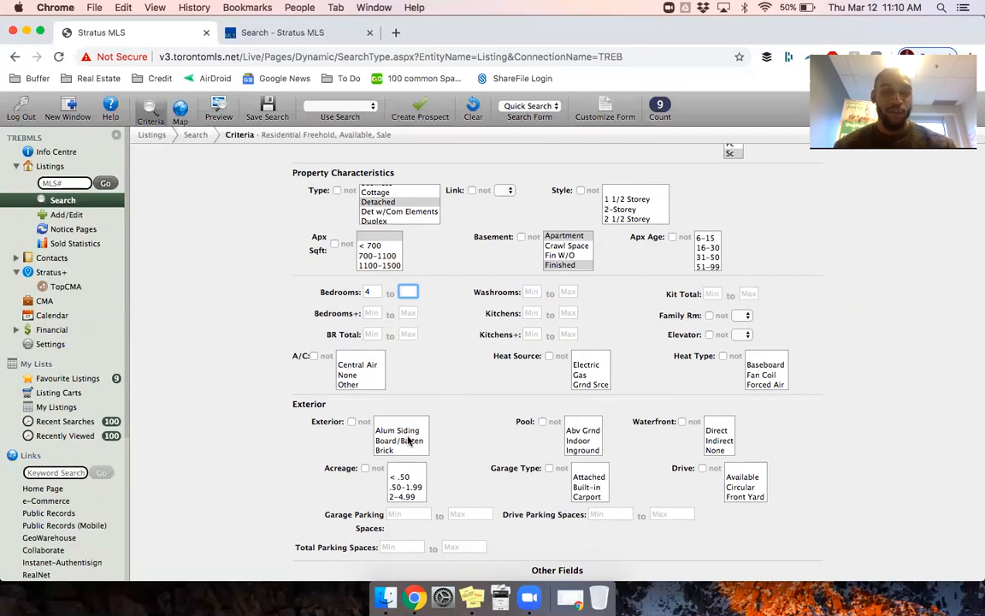
scroll(407, 441, "down", 3)
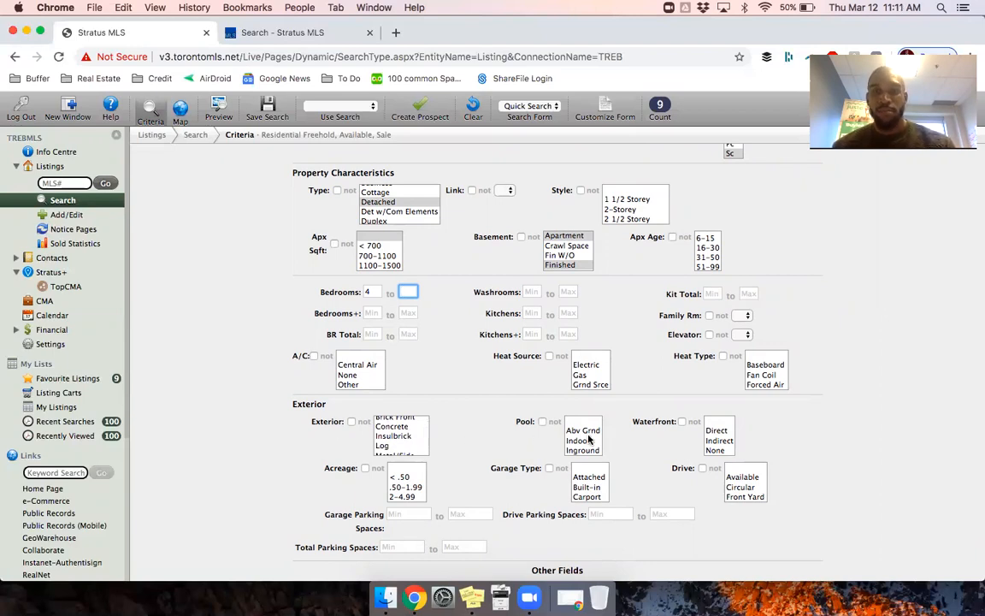
scroll(589, 439, "down", 1)
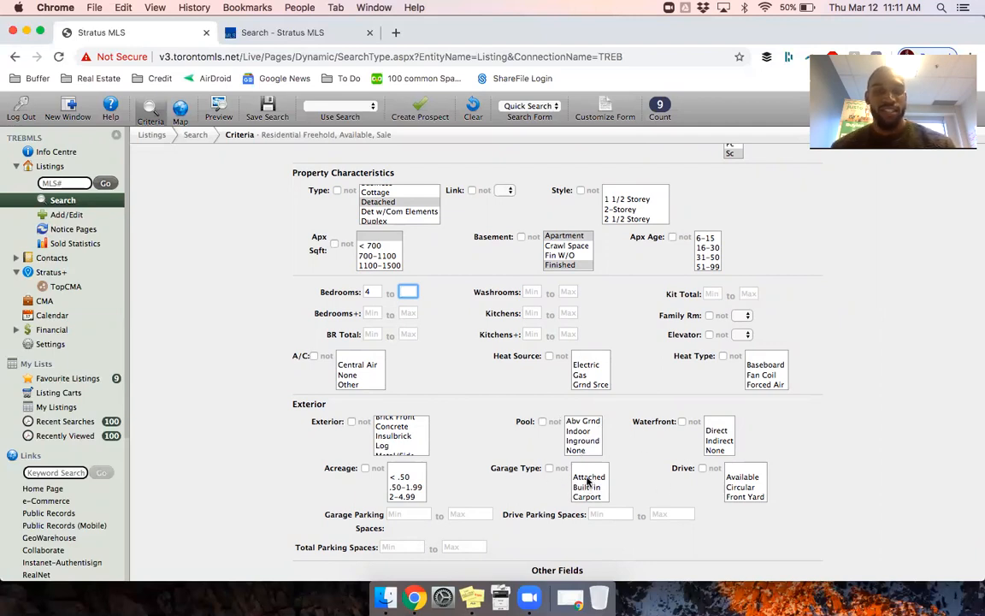
left_click(407, 546)
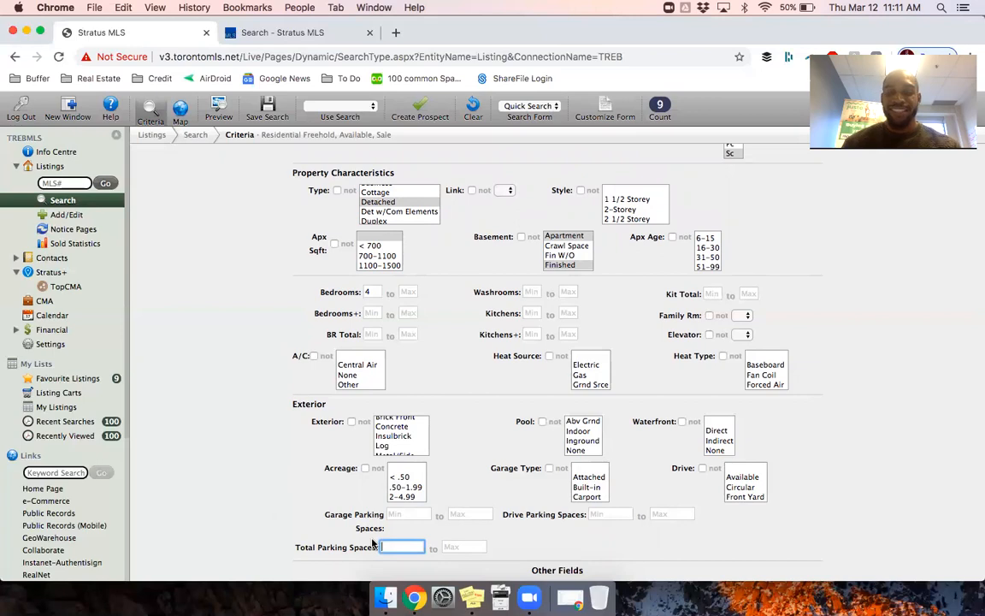
type("2")
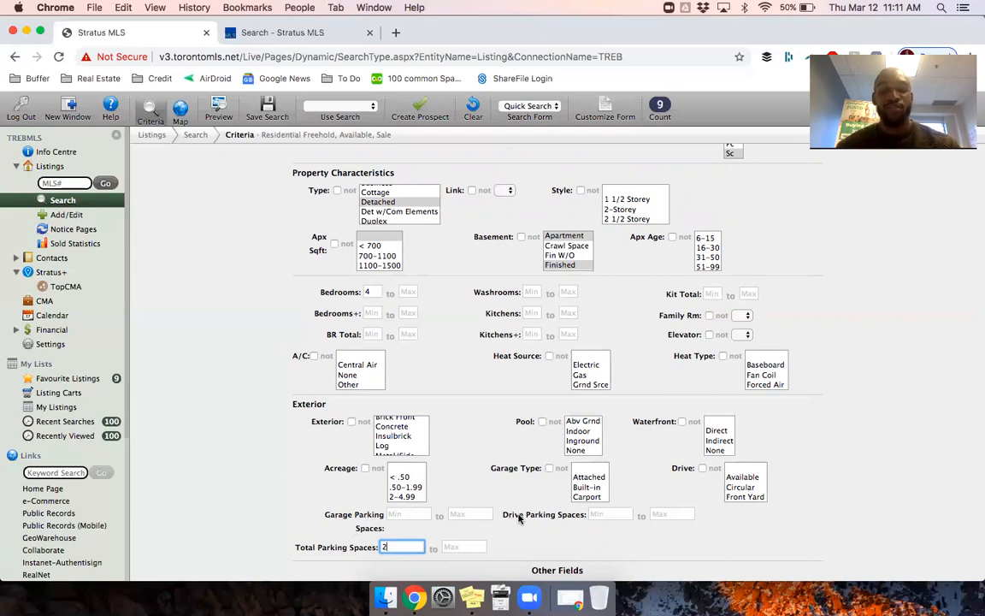
left_click_drag(294, 548, 390, 548)
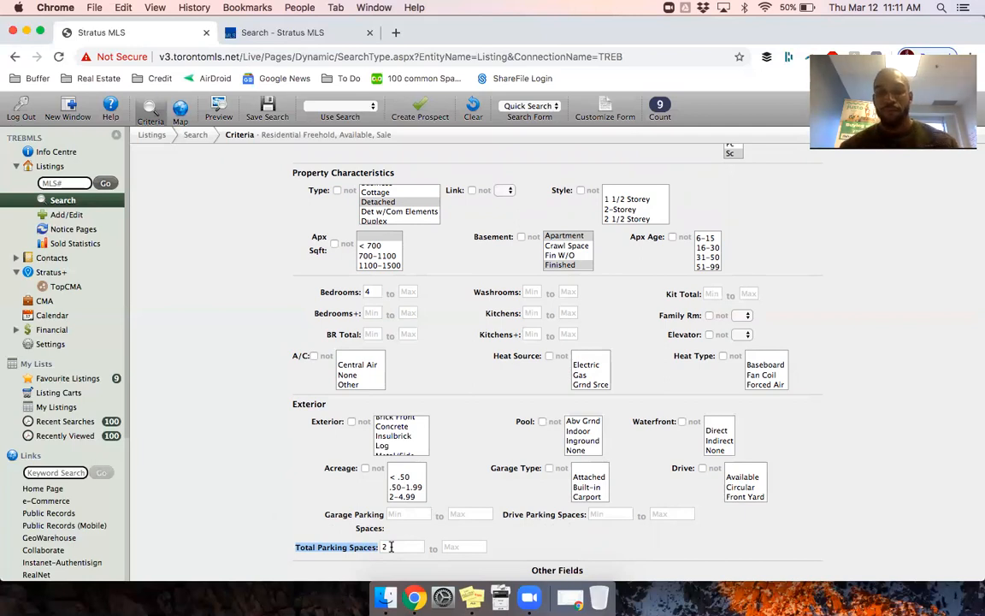
left_click(309, 527)
scroll(308, 527, "down", 2)
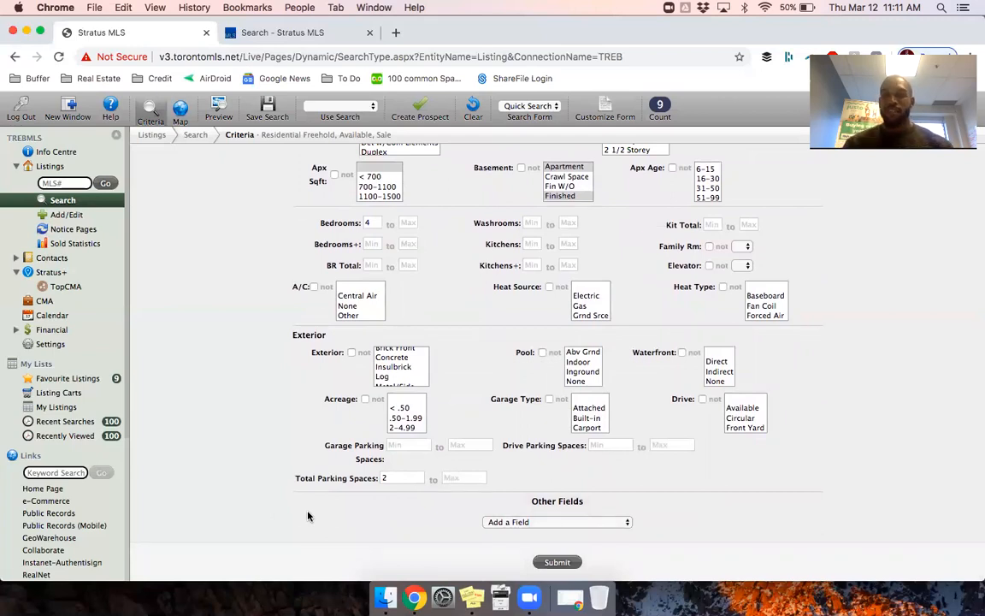
scroll(401, 368, "up", 3)
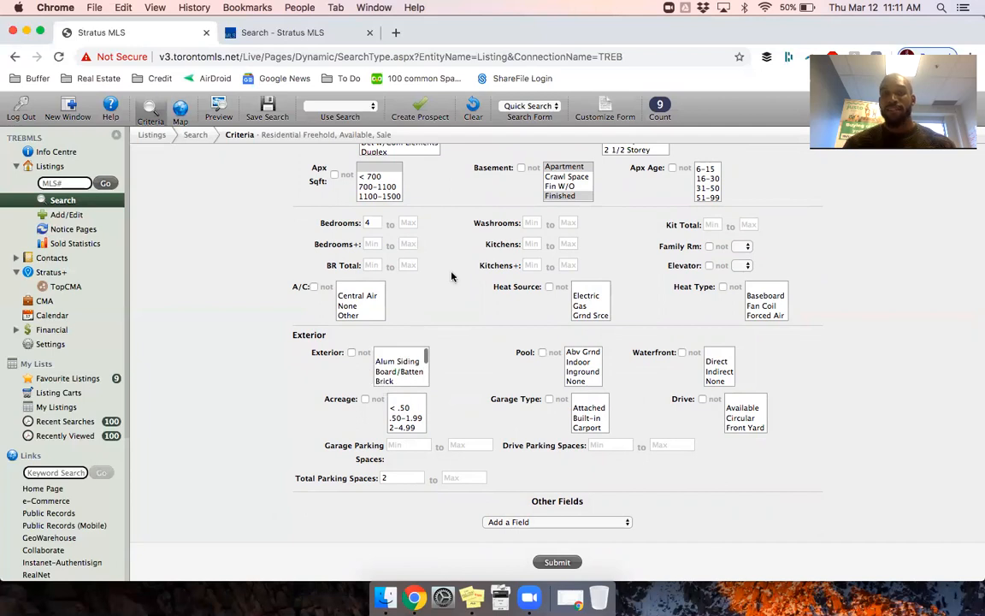
scroll(451, 276, "up", 5)
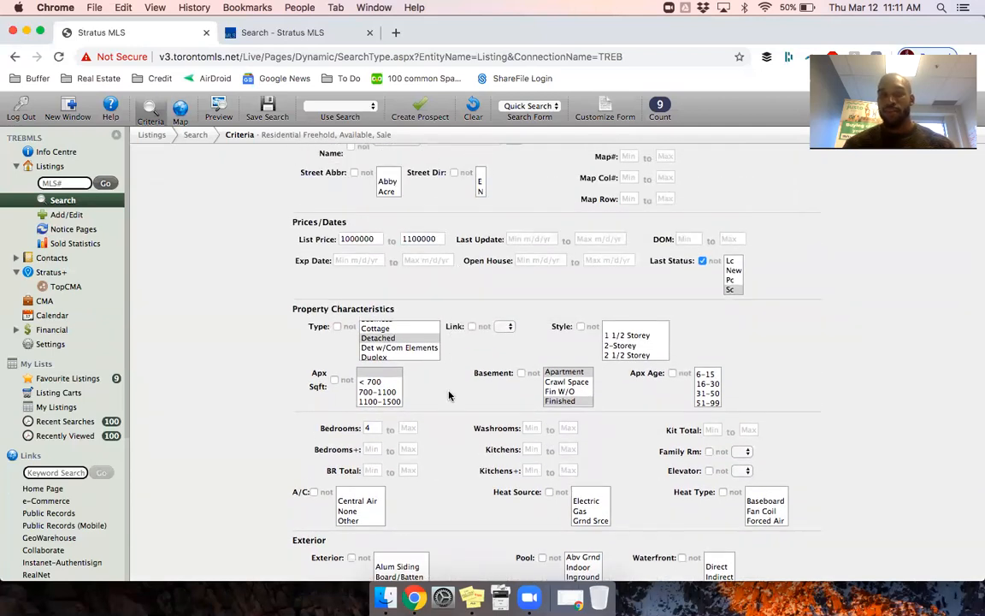
scroll(449, 395, "down", 5)
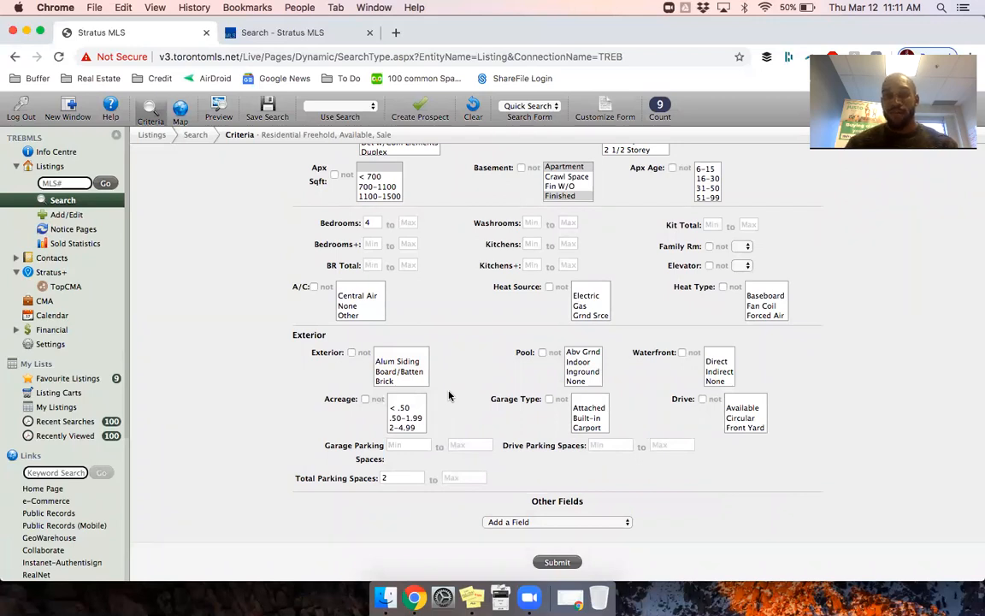
Step: Add Remarks For Clients as an extra search field
left_click(586, 523)
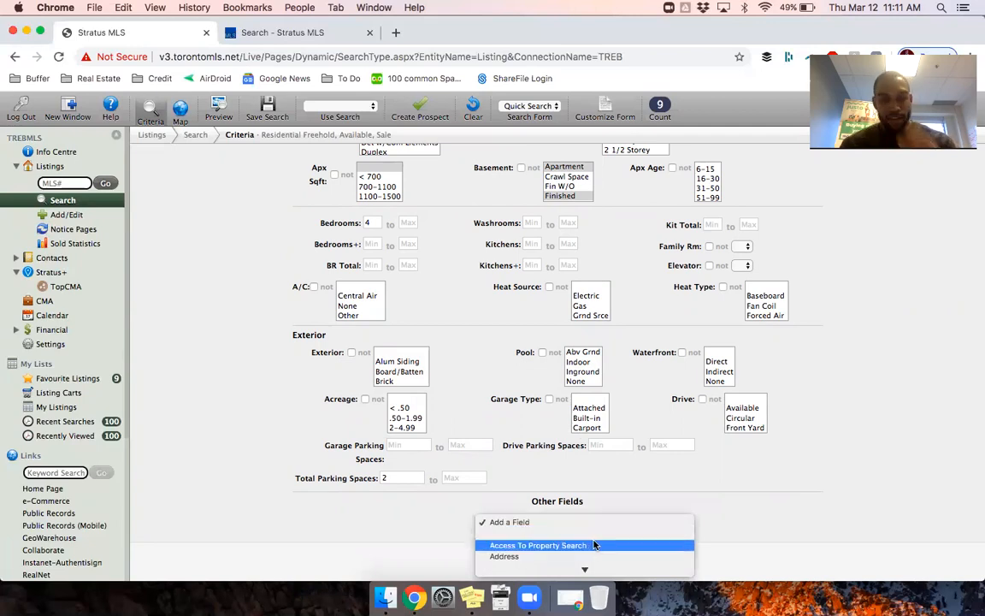
type("rem")
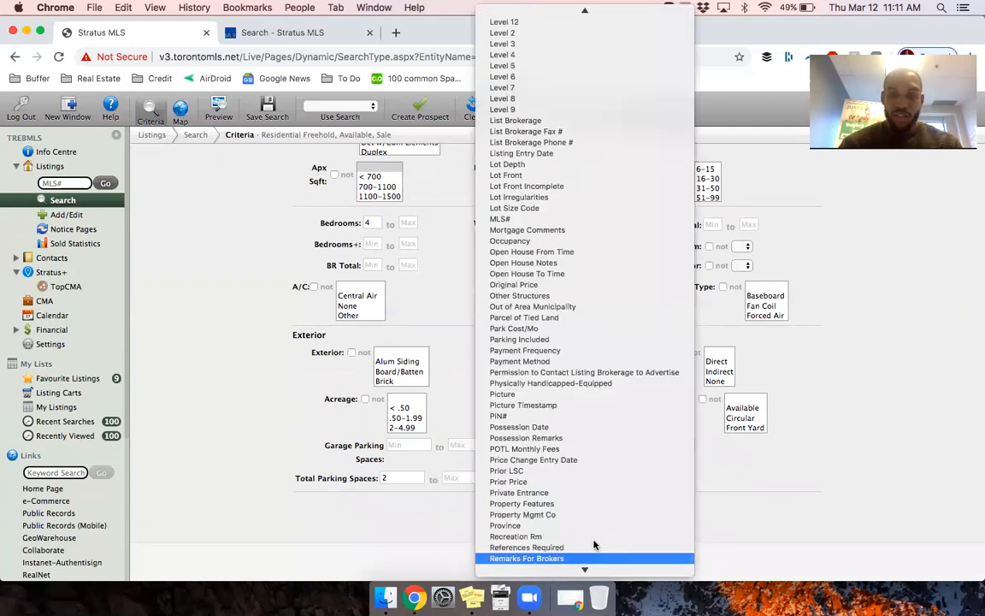
scroll(595, 545, "down", 2)
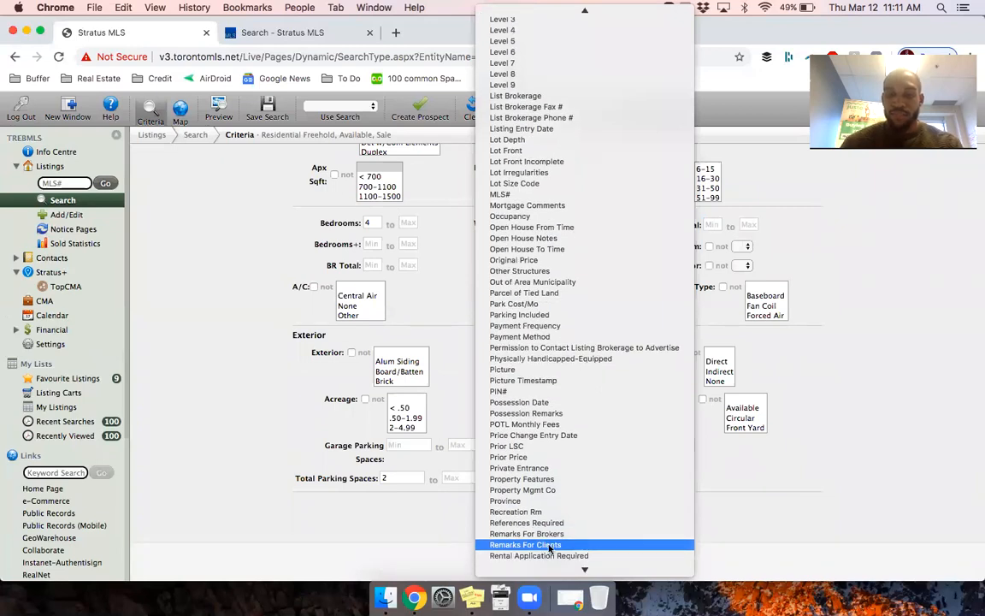
left_click(550, 544)
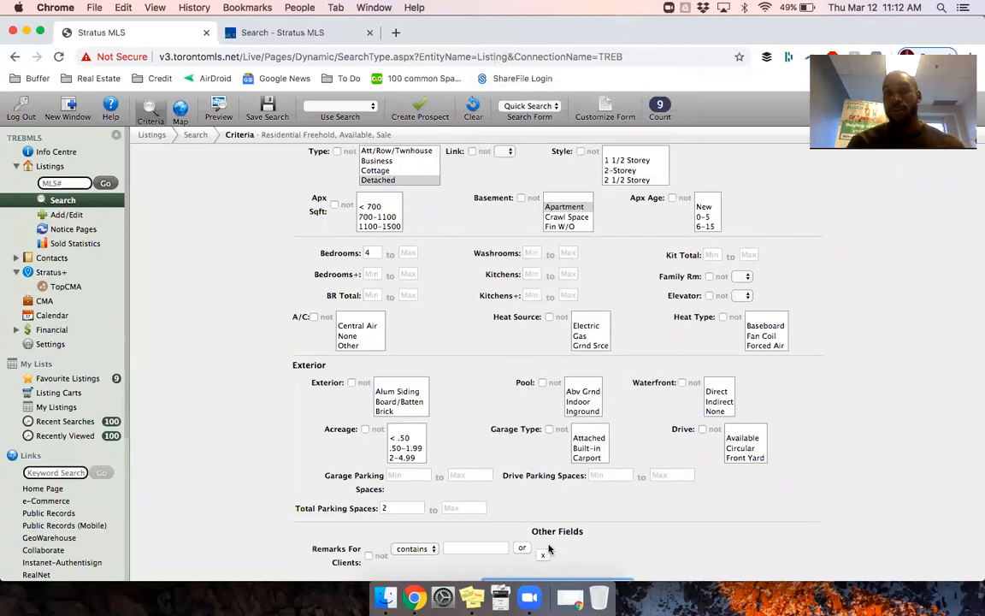
Step: Make client remarks contain 'hardwood', leaving 4 matching listings
scroll(547, 530, "down", 2)
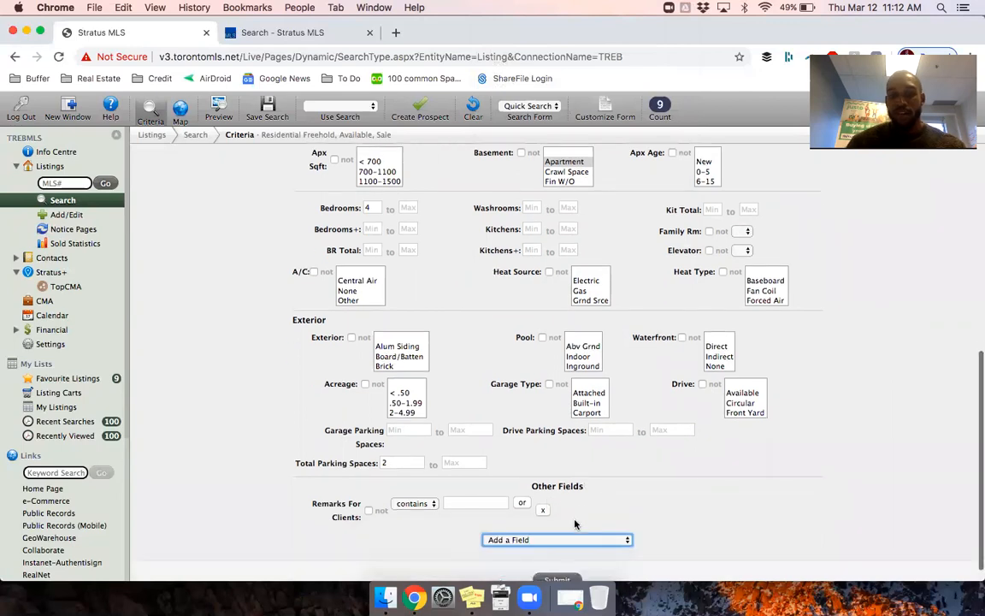
left_click(477, 502)
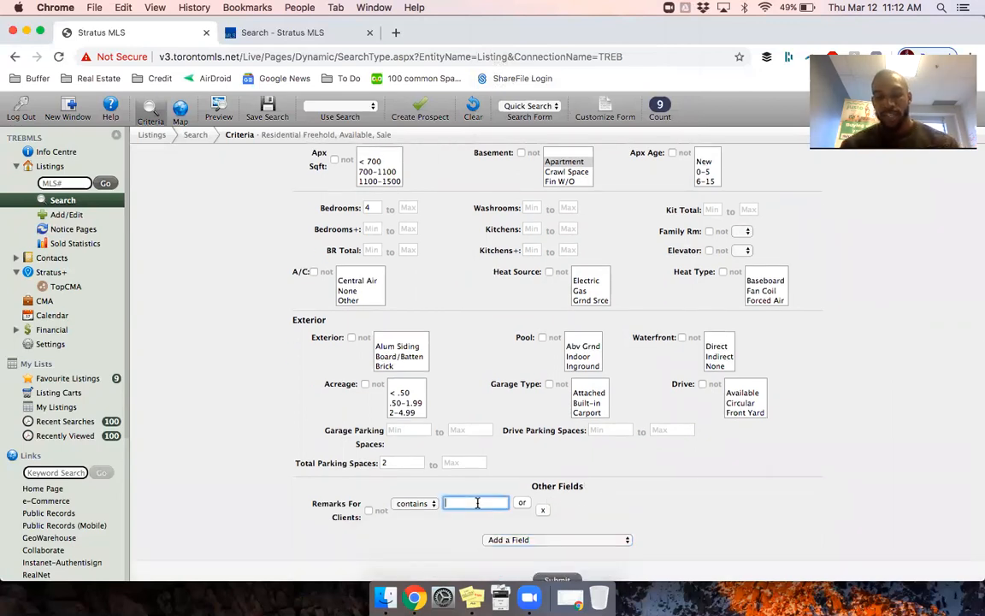
type("no carpet")
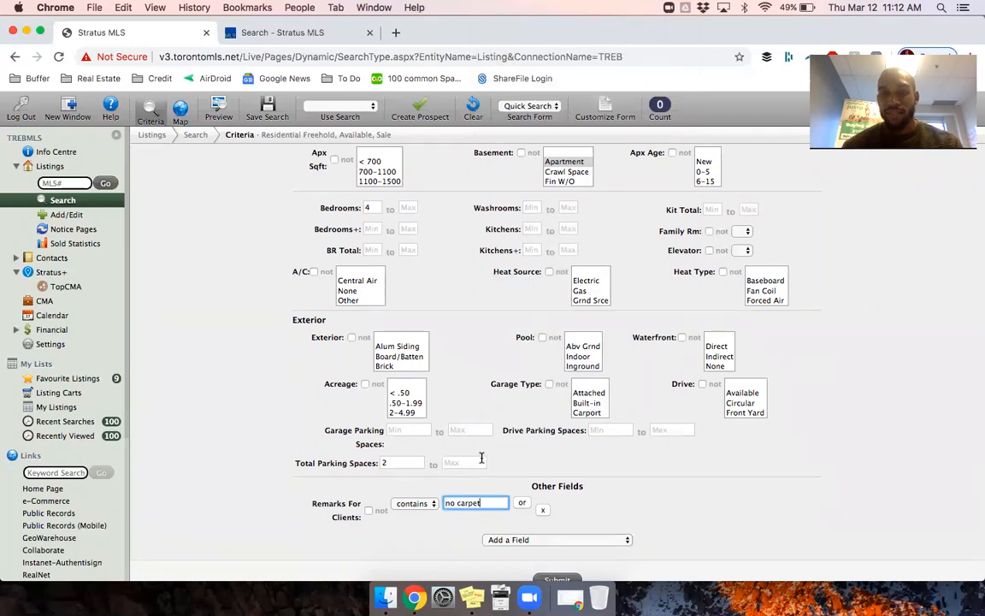
key("BackSpace")
key("BackSpace")
key("BackSpace")
key("BackSpace")
key("BackSpace")
key("BackSpace")
key("BackSpace")
key("BackSpace")
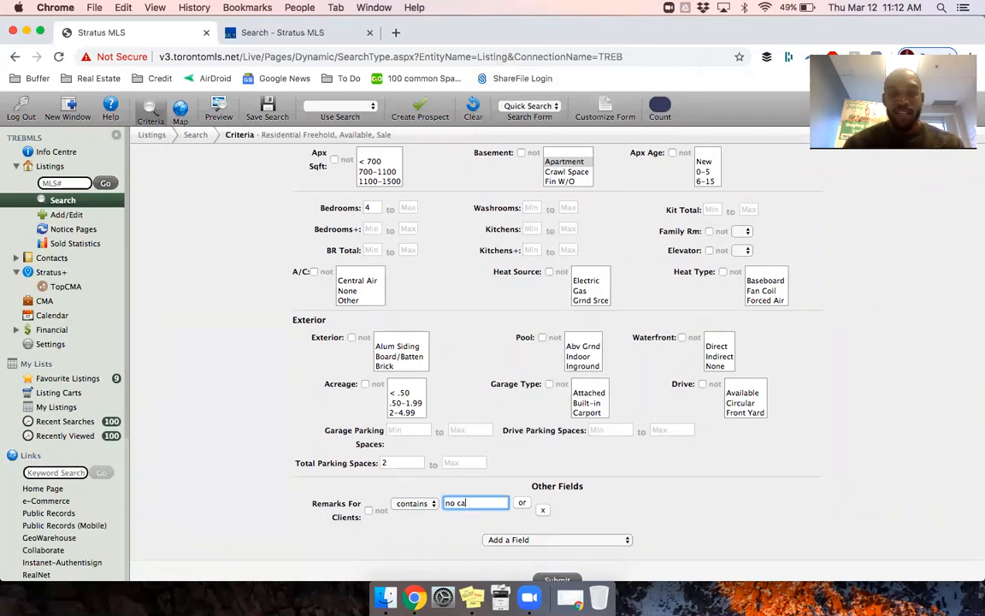
type("hard")
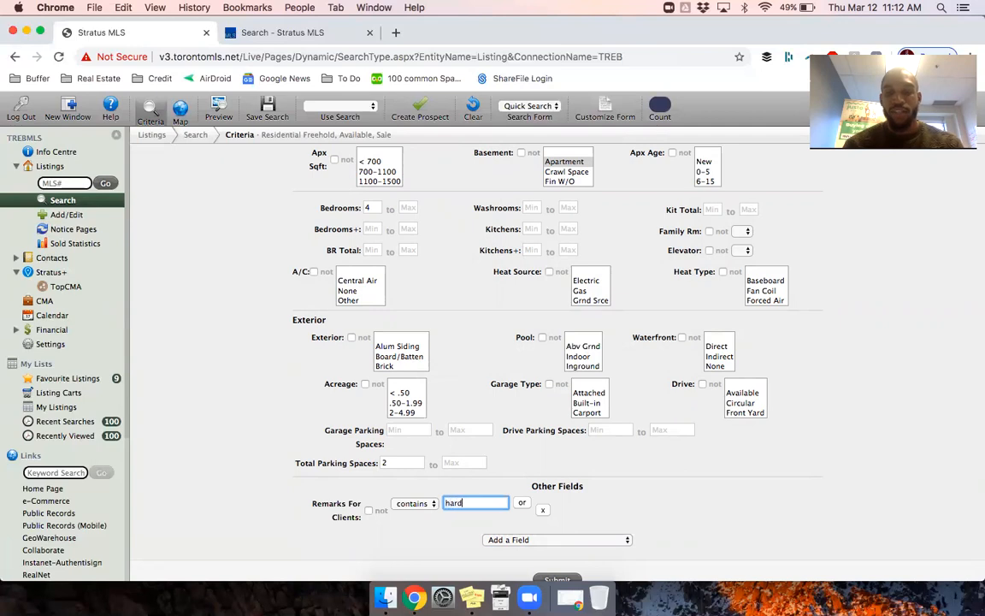
type("wood throughout")
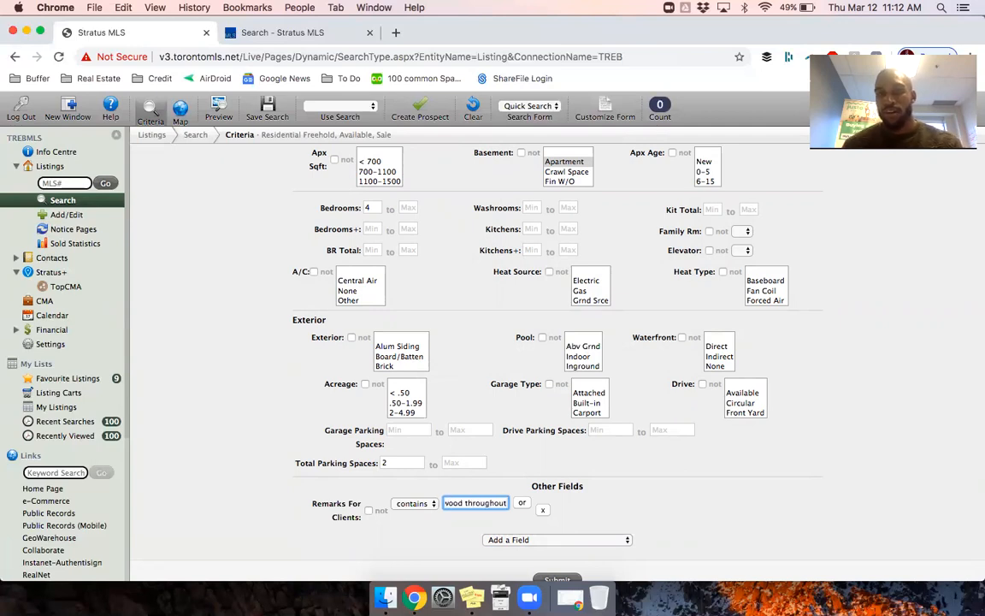
key("BackSpace")
key("BackSpace")
key("BackSpace")
key("BackSpace")
key("BackSpace")
key("BackSpace")
key("BackSpace")
key("BackSpace")
key("BackSpace")
key("BackSpace")
key("BackSpace")
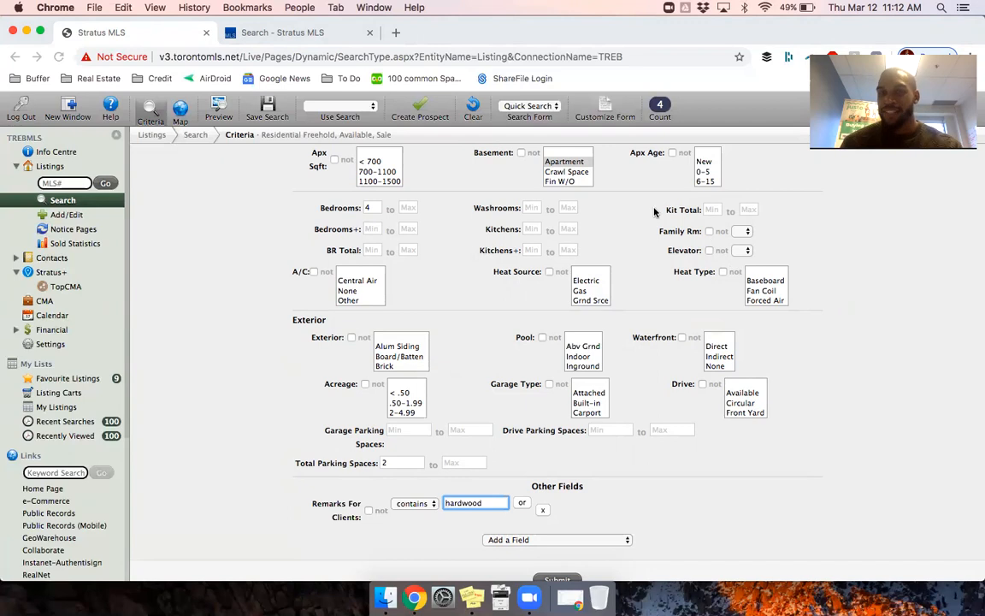
Step: Pick Finished basement and add a List Brokerage criterion, entering 'justo'
scroll(574, 167, "down", 2)
left_click(568, 164)
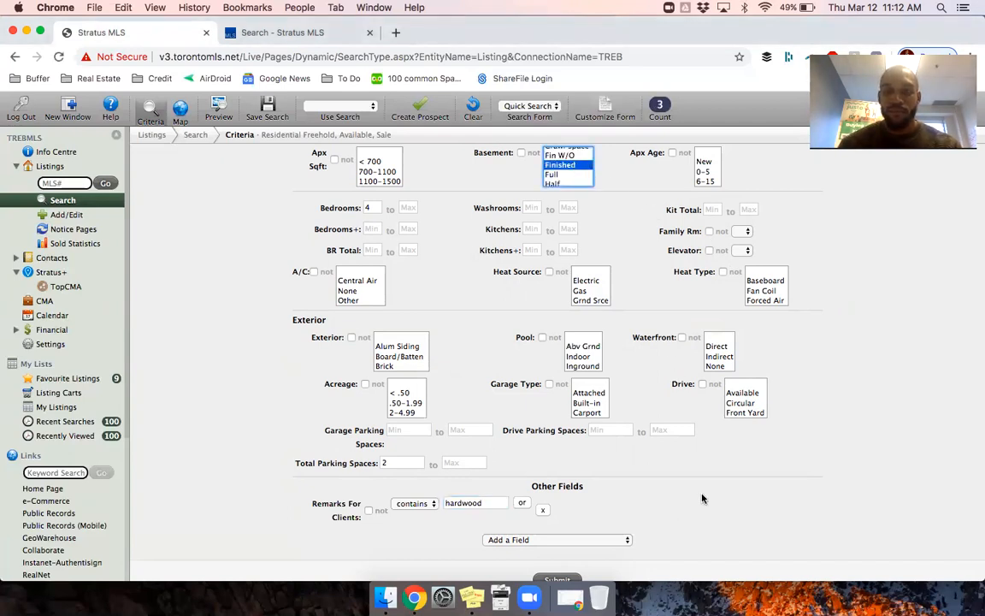
left_click(578, 540)
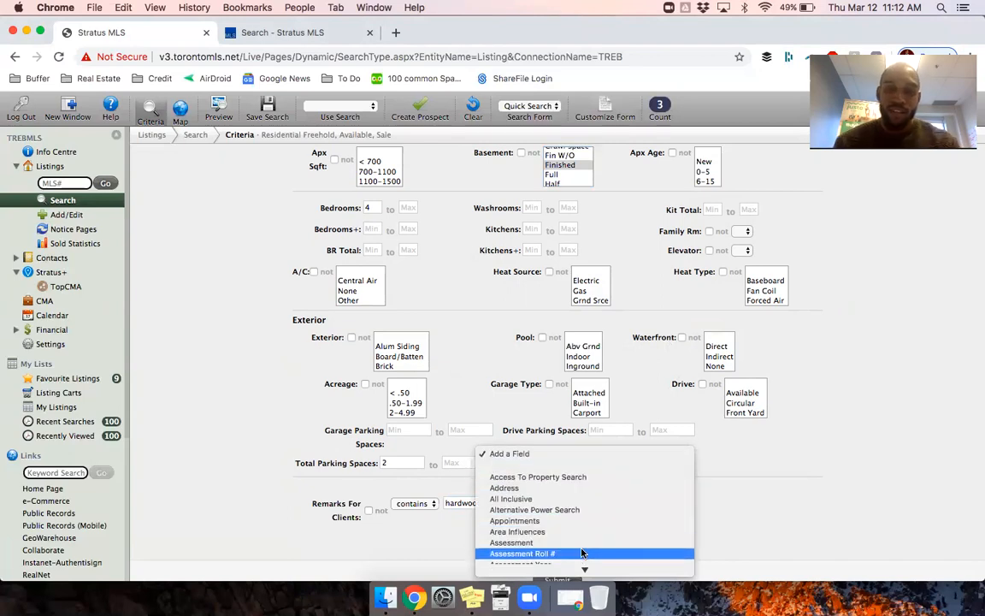
scroll(581, 554, "down", 10)
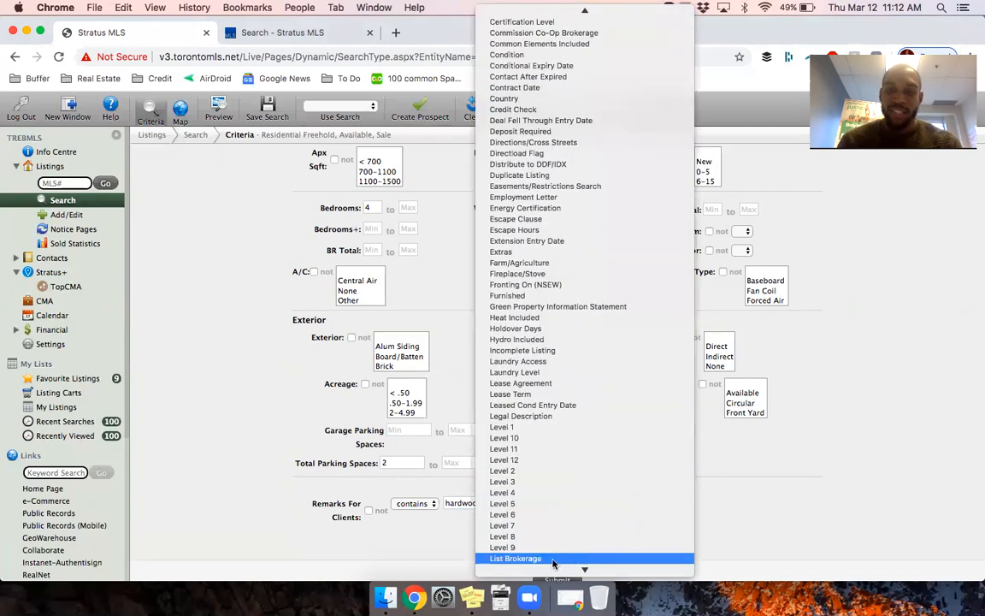
left_click(529, 558)
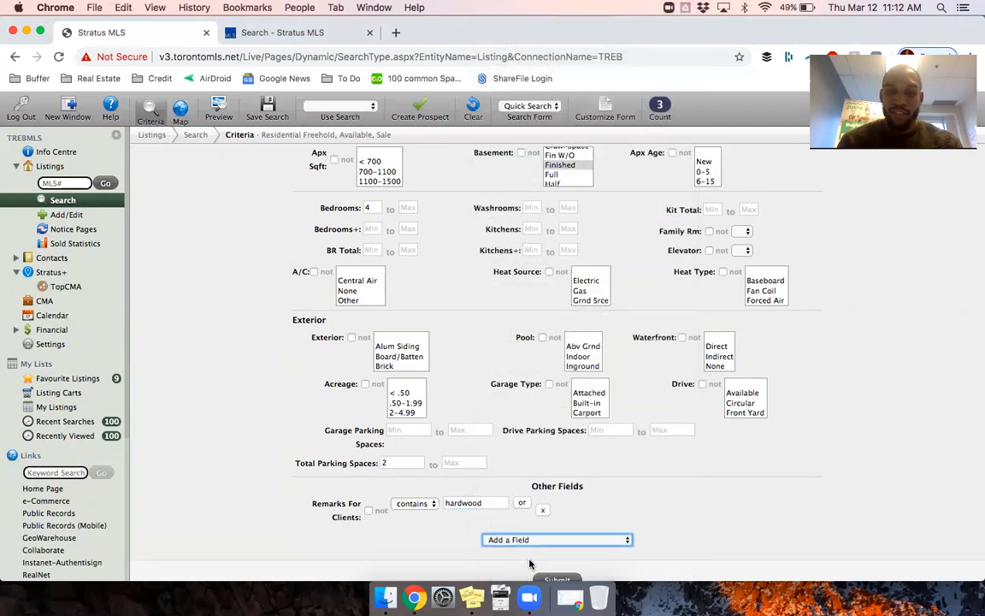
left_click(475, 528)
type("justo")
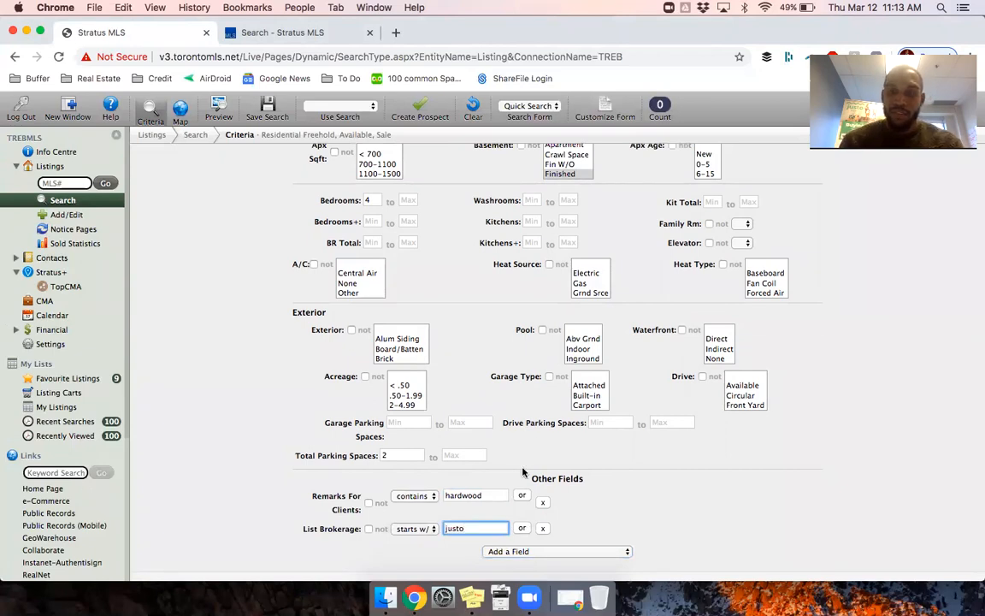
Step: Remove the hardwood Remarks For Clients criterion and reset the Basement filter to blank
left_click(543, 503)
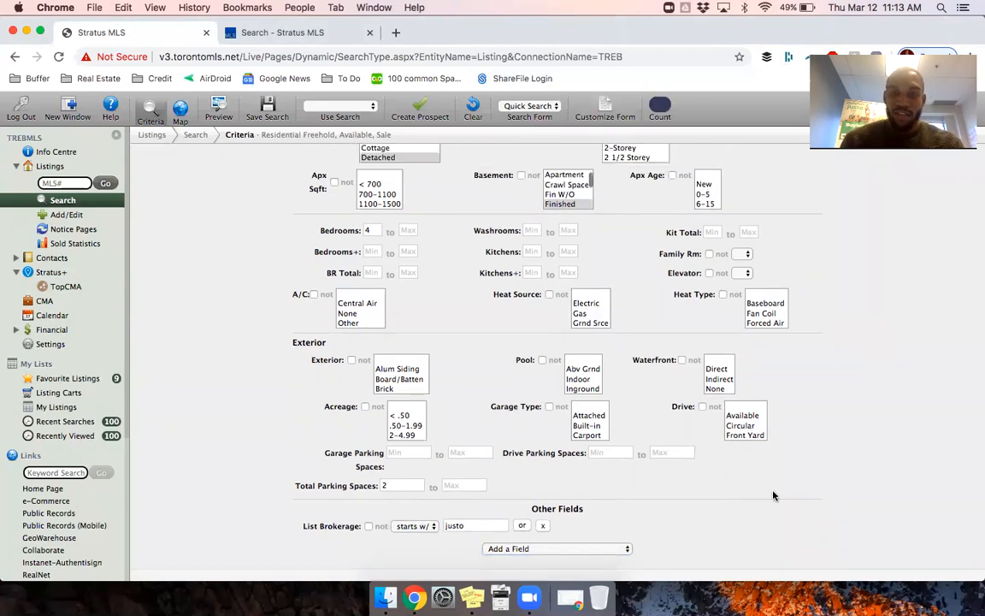
scroll(590, 182, "up", 1)
left_click(572, 182)
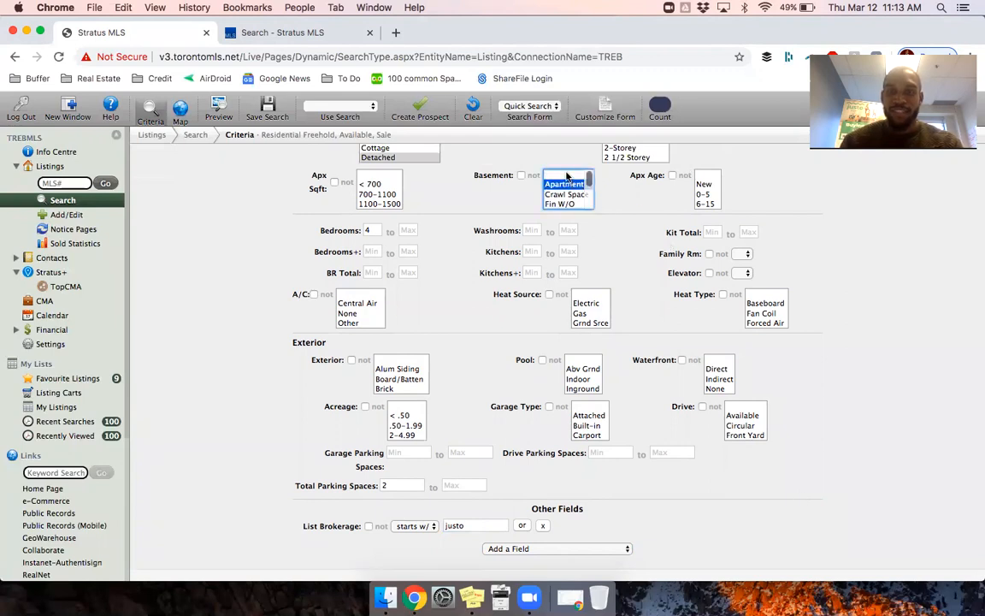
left_click(566, 175)
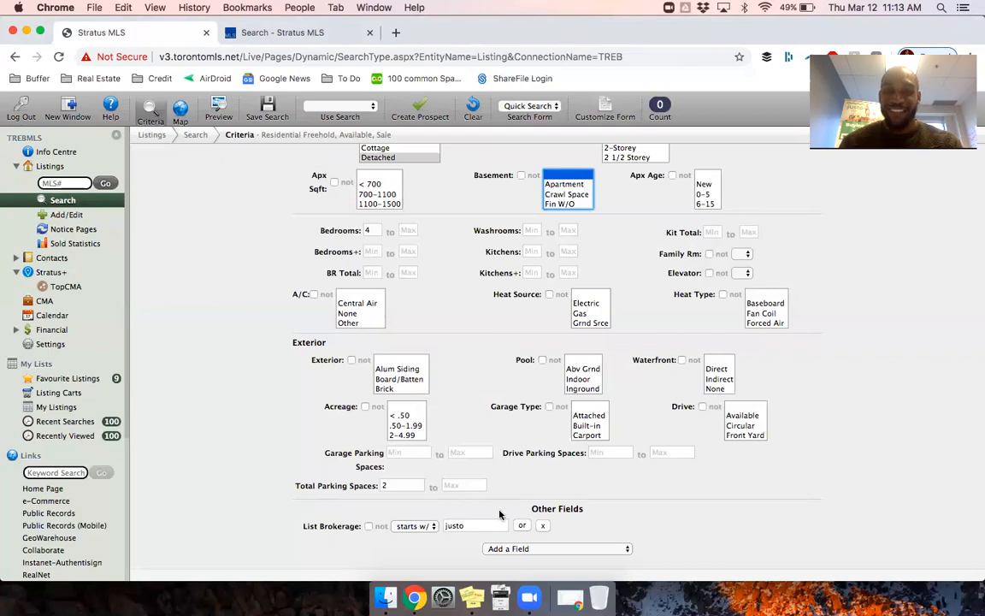
Step: Change the List Brokerage value to 'century'
double_click(466, 524)
type("remax")
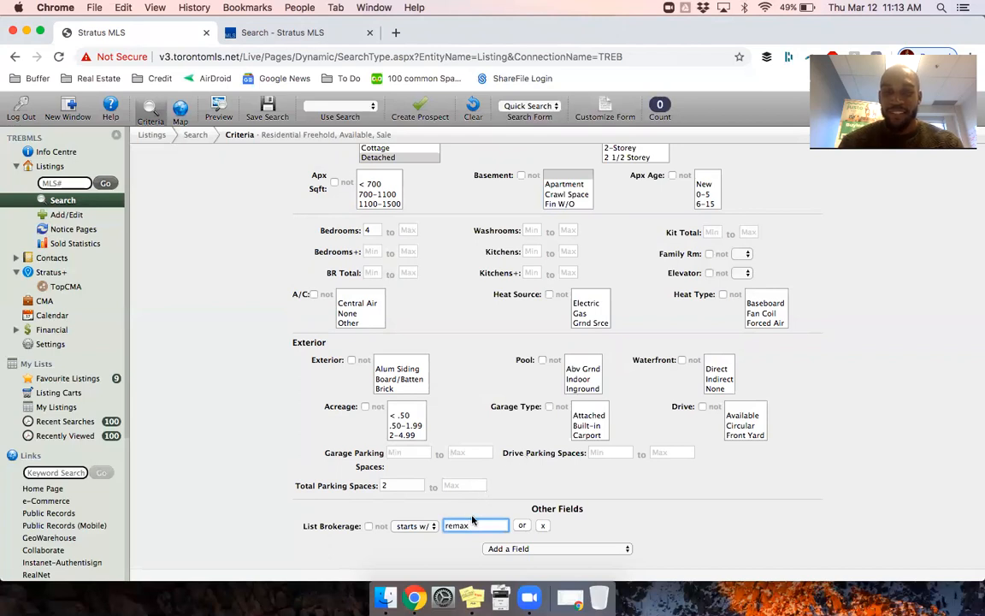
key("super+a")
key("BackSpace")
type("century")
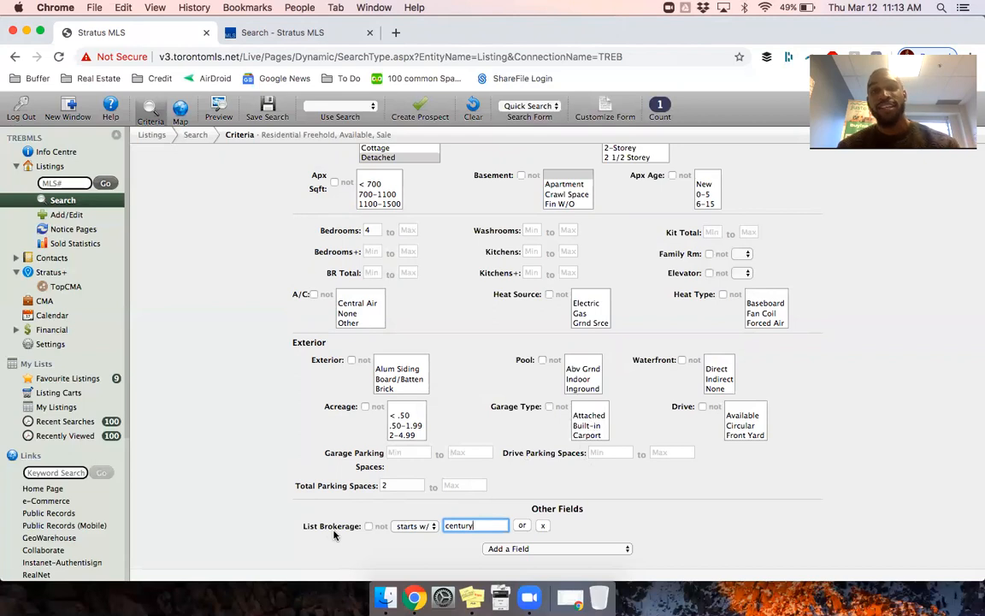
Step: Browse the Add a Field list and close it without adding anything
left_click(522, 548)
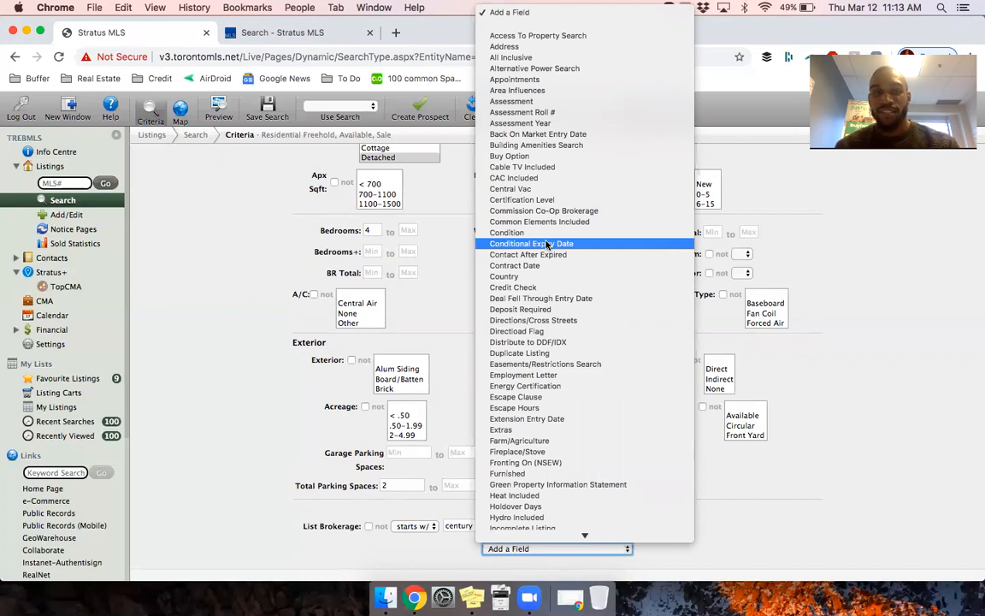
scroll(546, 245, "down", 6)
scroll(546, 244, "down", 5)
scroll(547, 245, "down", 4)
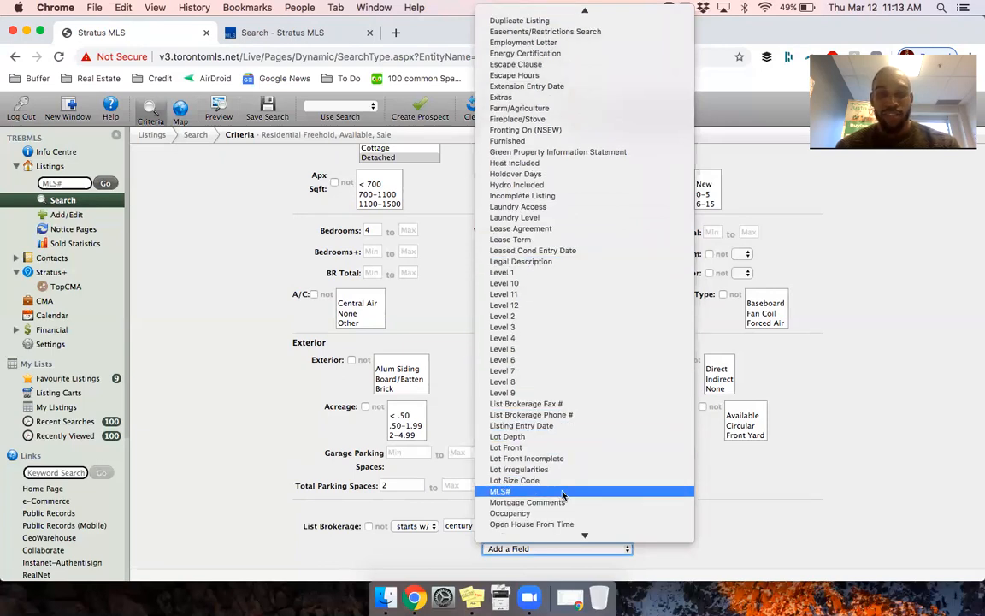
scroll(565, 492, "down", 5)
scroll(563, 494, "down", 1)
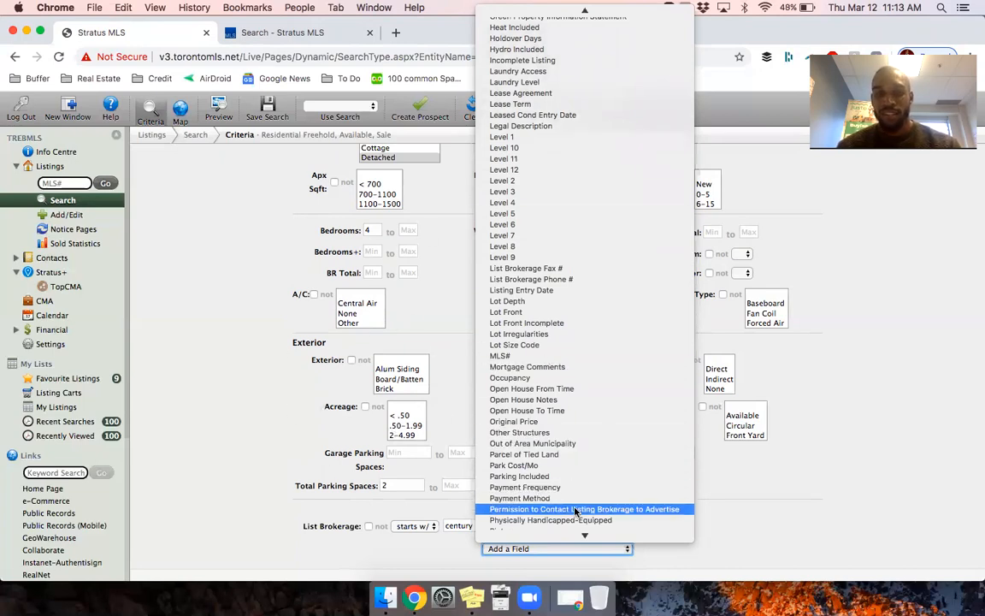
left_click(729, 508)
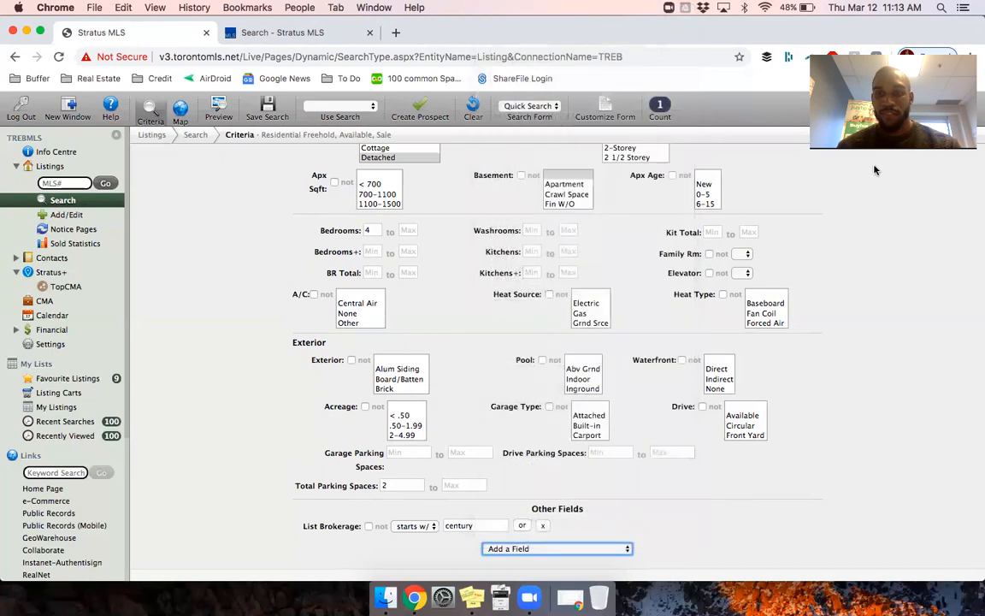
left_click(219, 109)
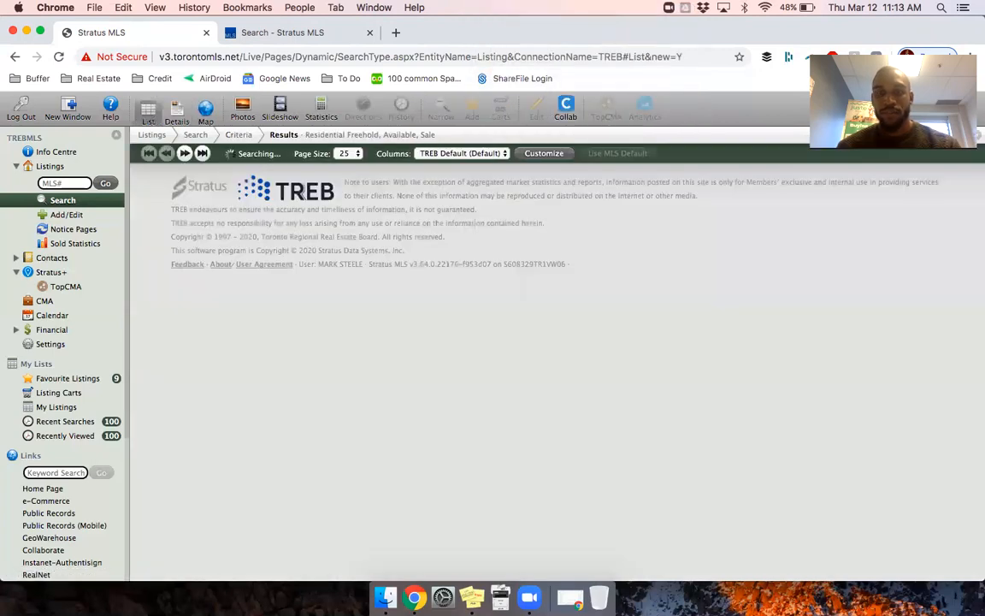
double_click(287, 191)
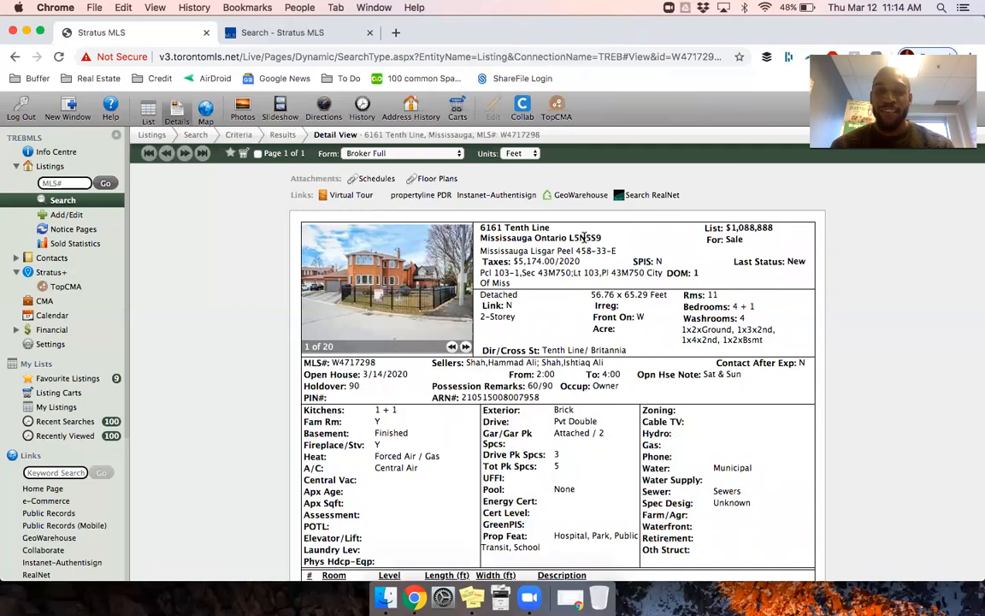
scroll(585, 237, "down", 5)
scroll(584, 237, "down", 4)
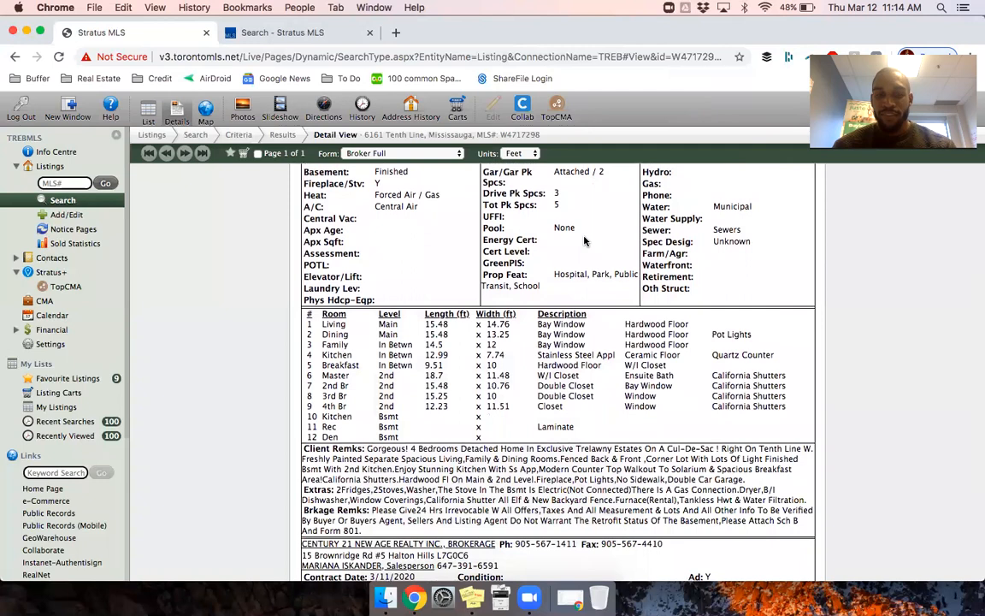
scroll(585, 240, "up", 8)
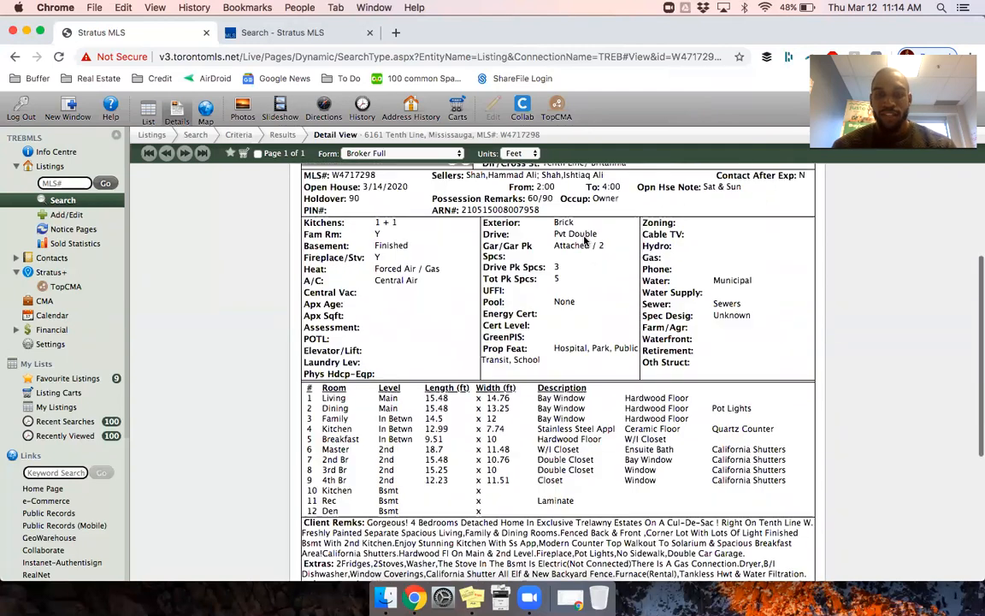
scroll(585, 241, "up", 2)
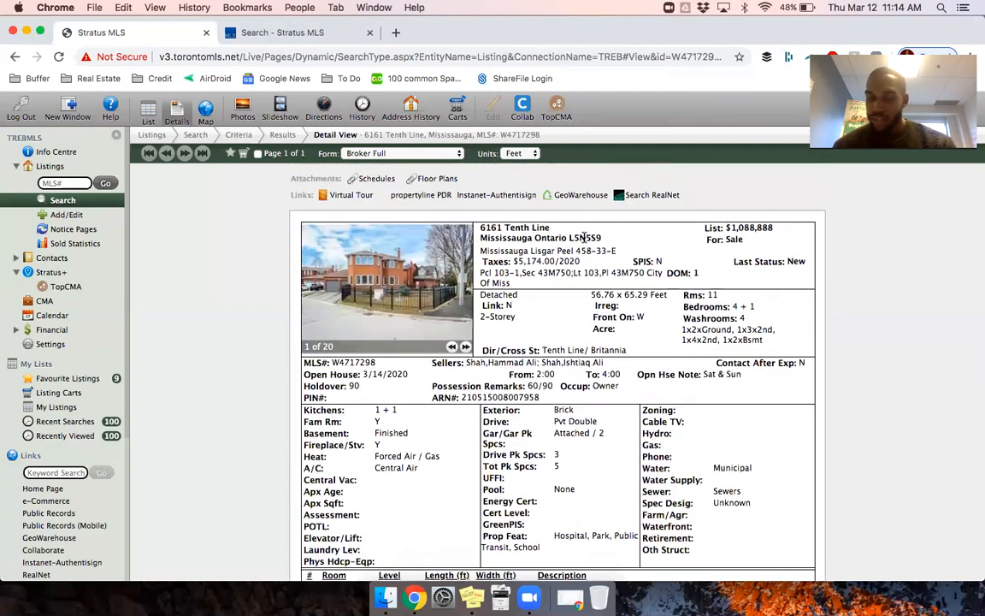
Step: Go from the results back to the Mississauga detached criteria and start Create Prospect
left_click(280, 135)
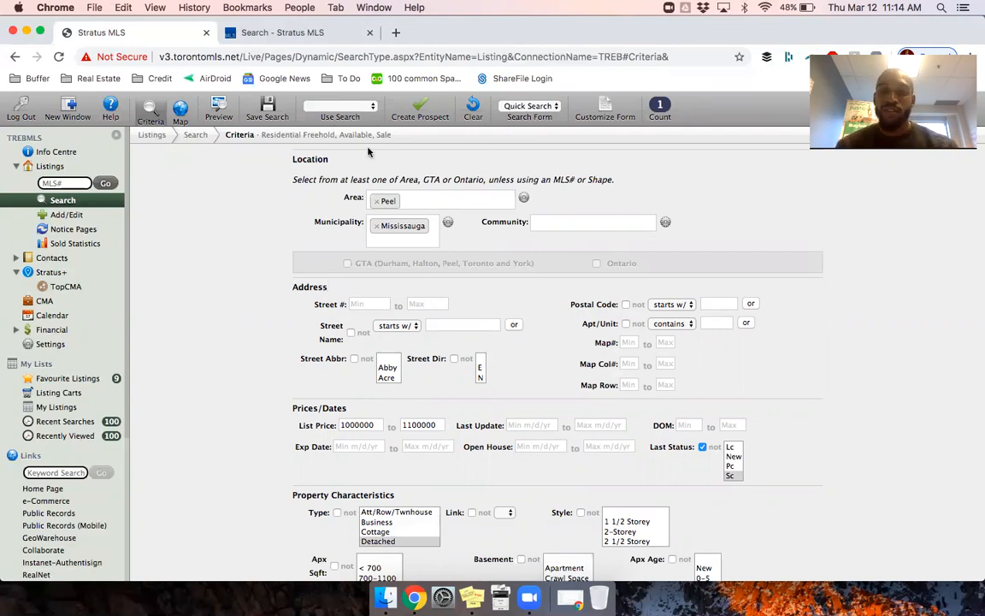
scroll(304, 434, "down", 1)
scroll(304, 434, "down", 2)
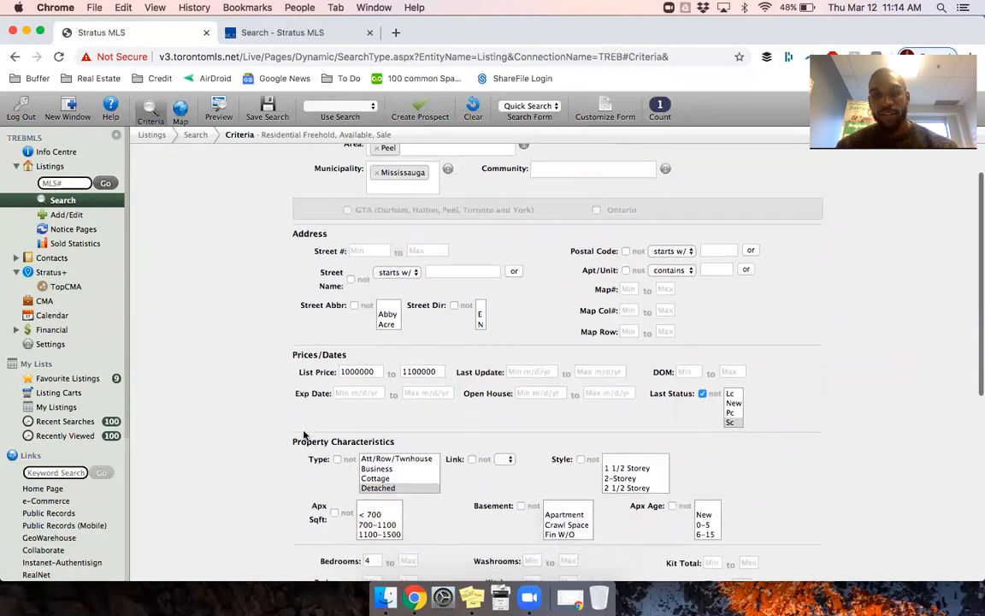
left_click(422, 114)
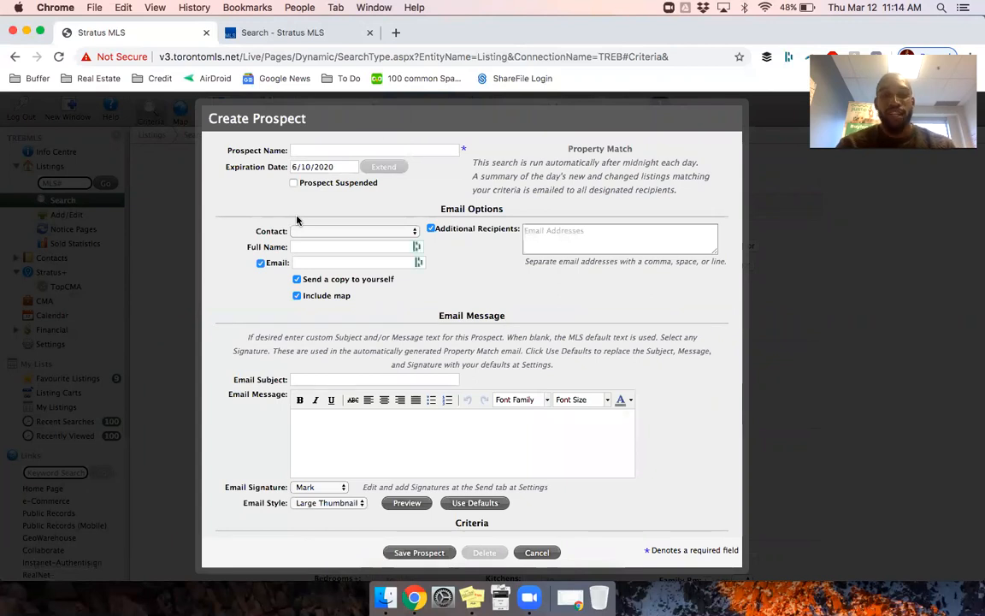
Step: Enter the prospect name, the contact's full name and e-mail address, fixing typos
left_click(304, 149)
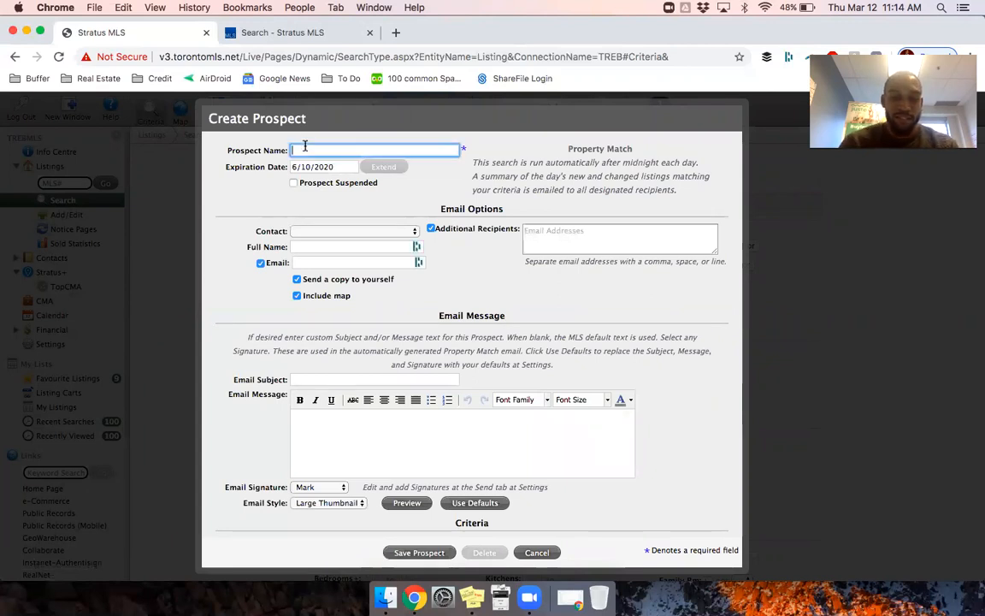
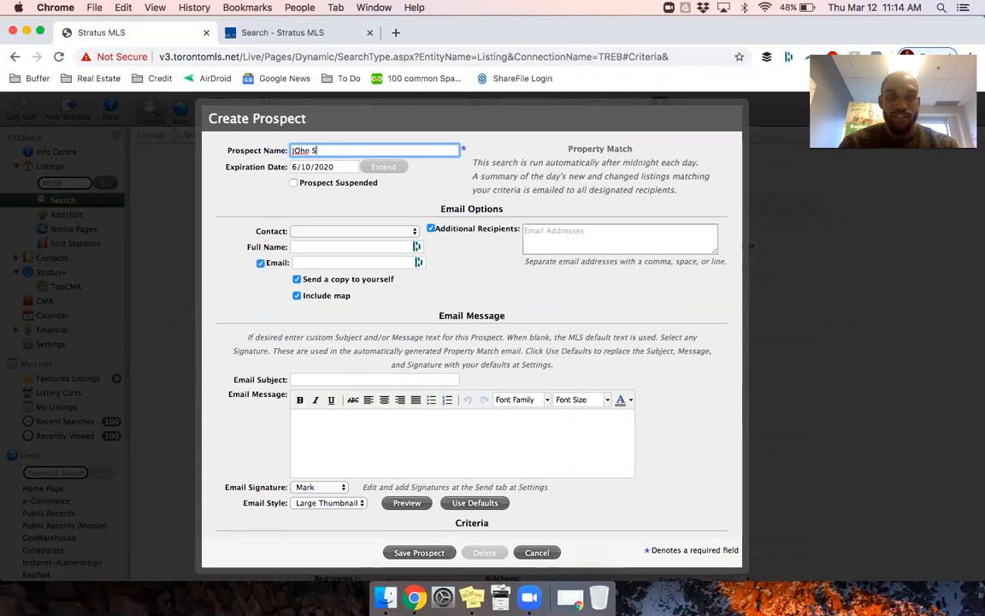
left_click(301, 150)
key("BackSpace")
type("o")
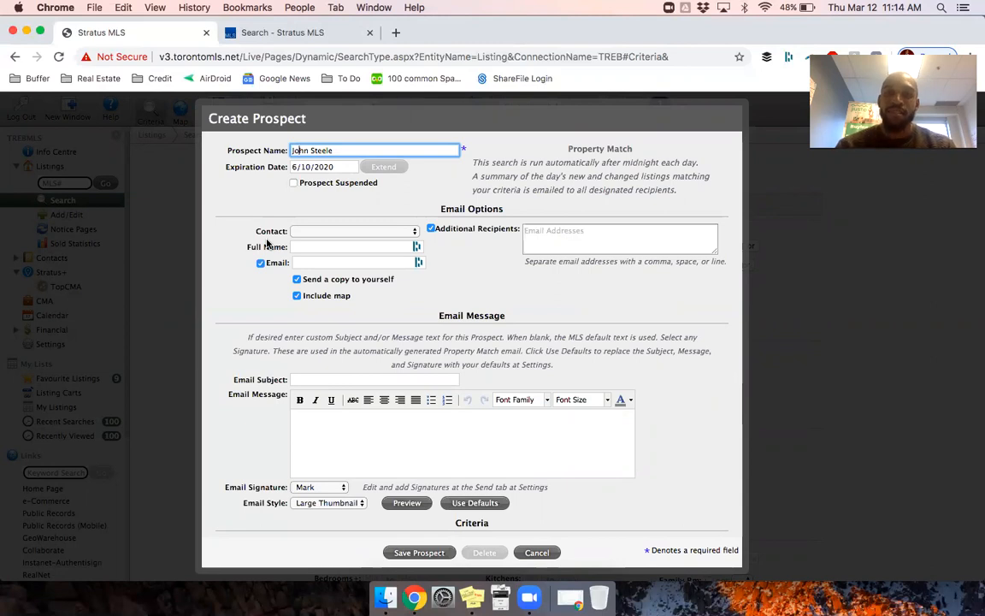
left_click(320, 246)
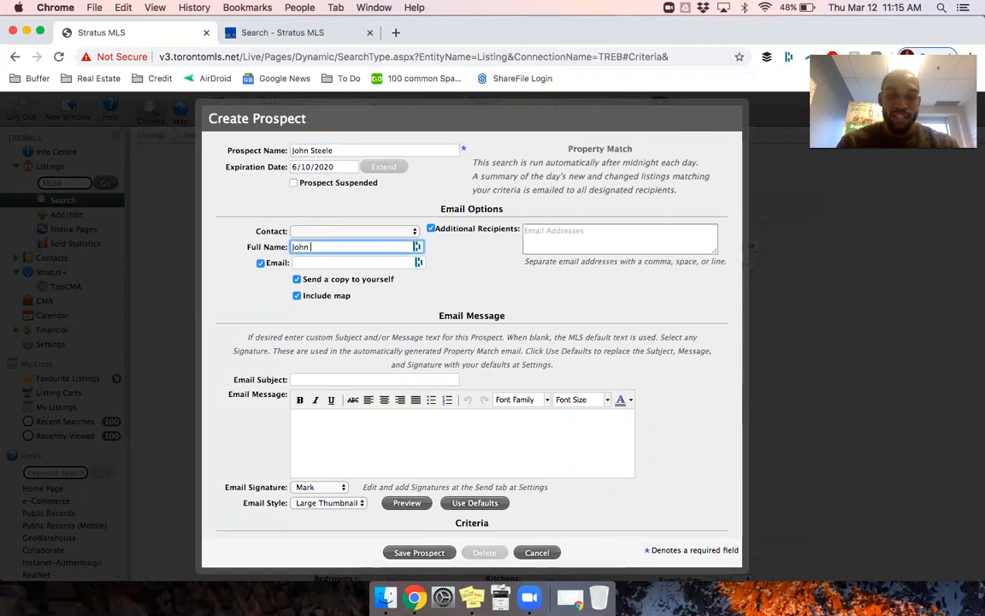
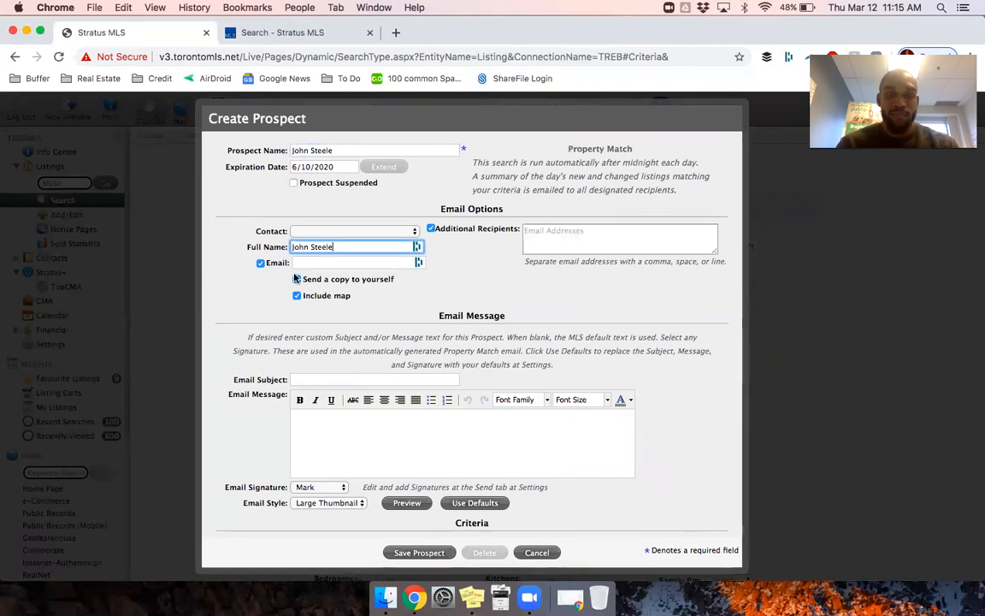
left_click(311, 264)
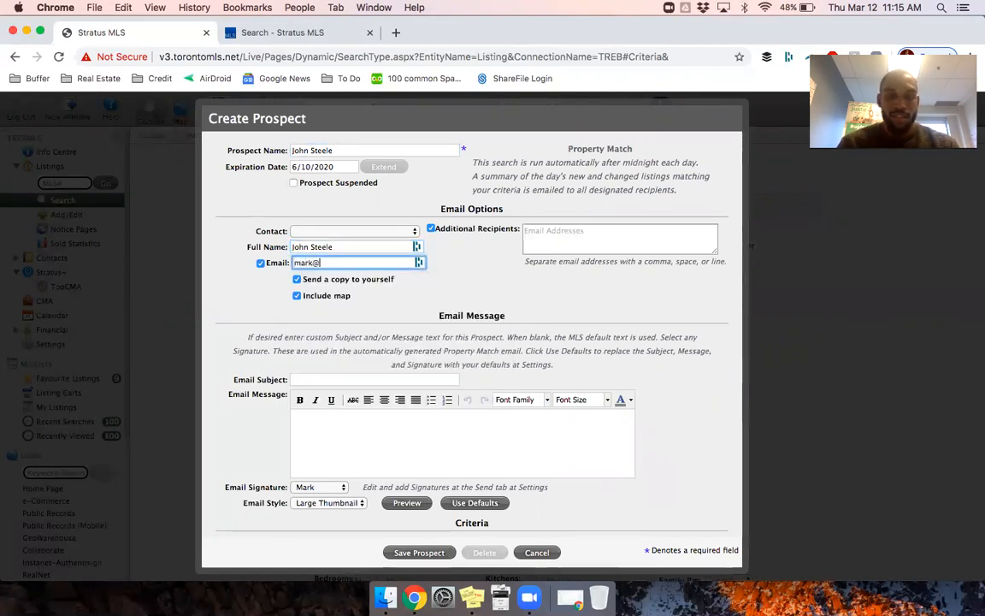
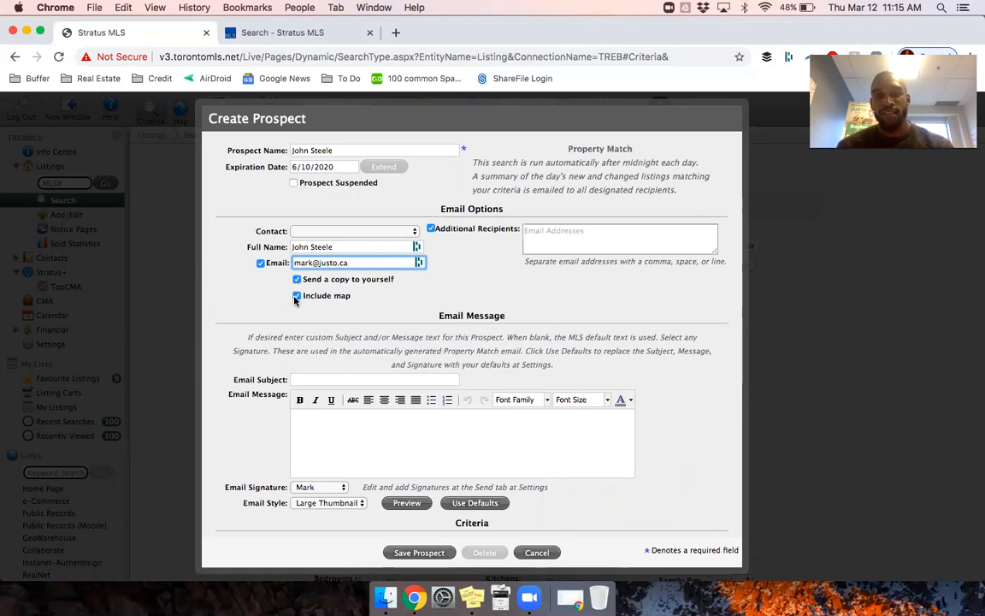
Step: Set subject 'New Listing for Your Needs' and write a note that a listing just hit the market
left_click(293, 378)
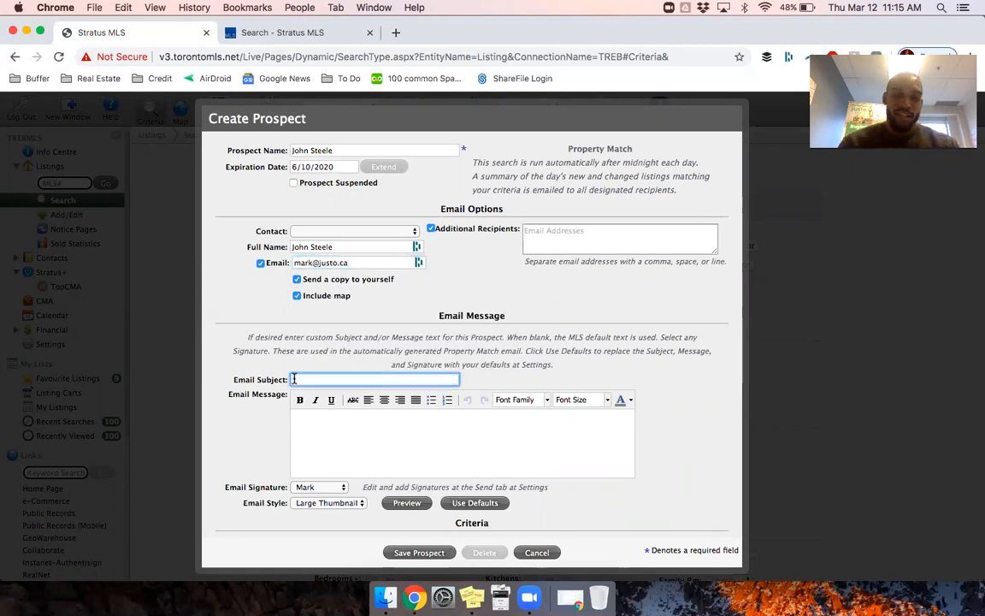
type("New Listing for Your Needs")
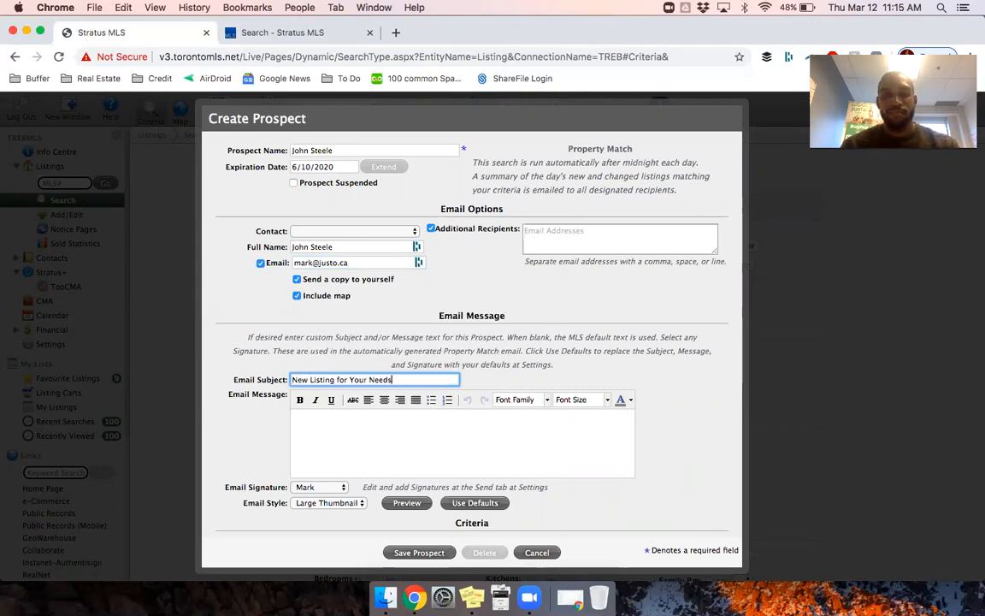
left_click(312, 434)
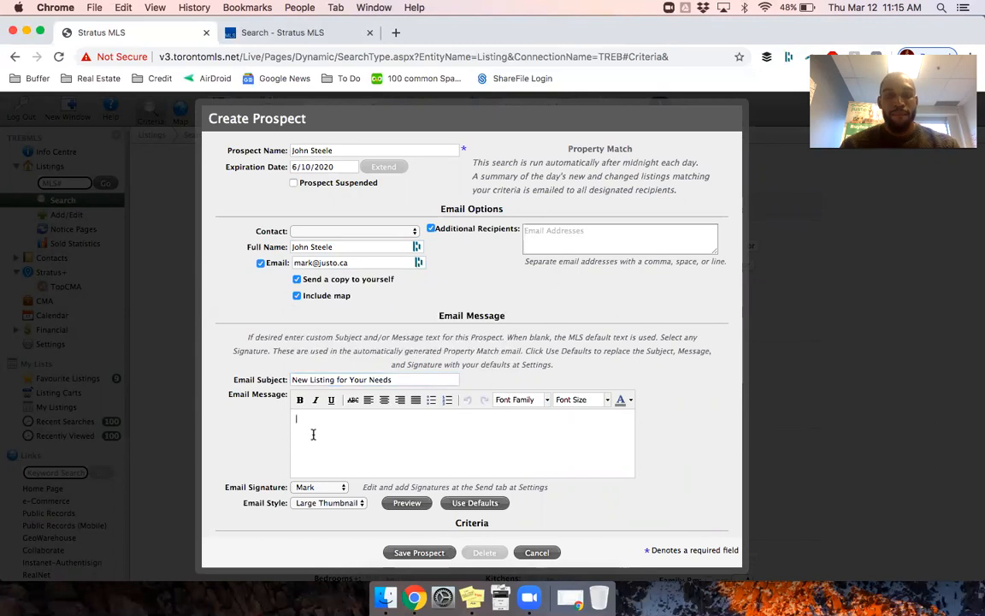
type("Hey John")
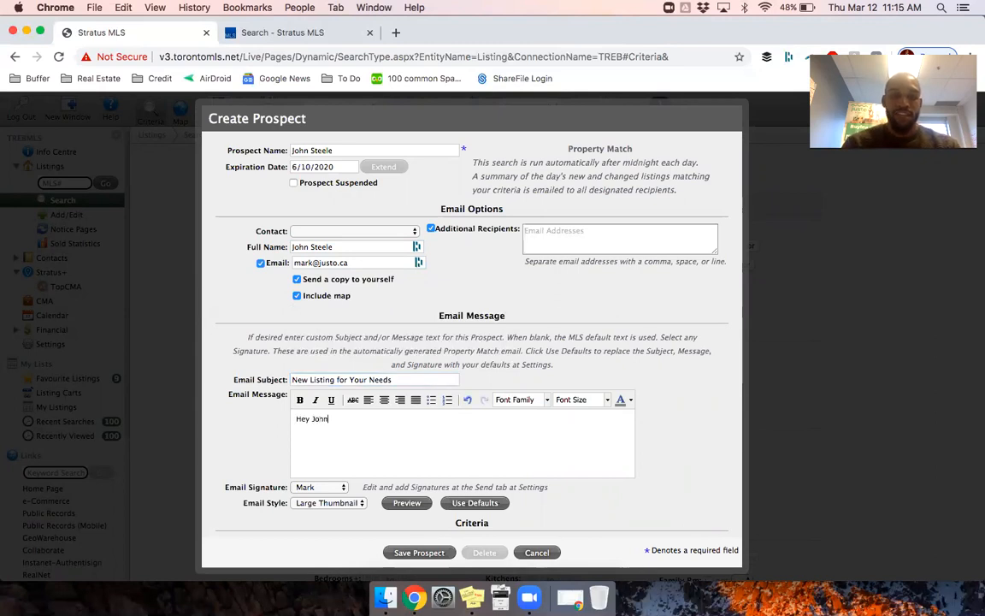
type(", take a look at ")
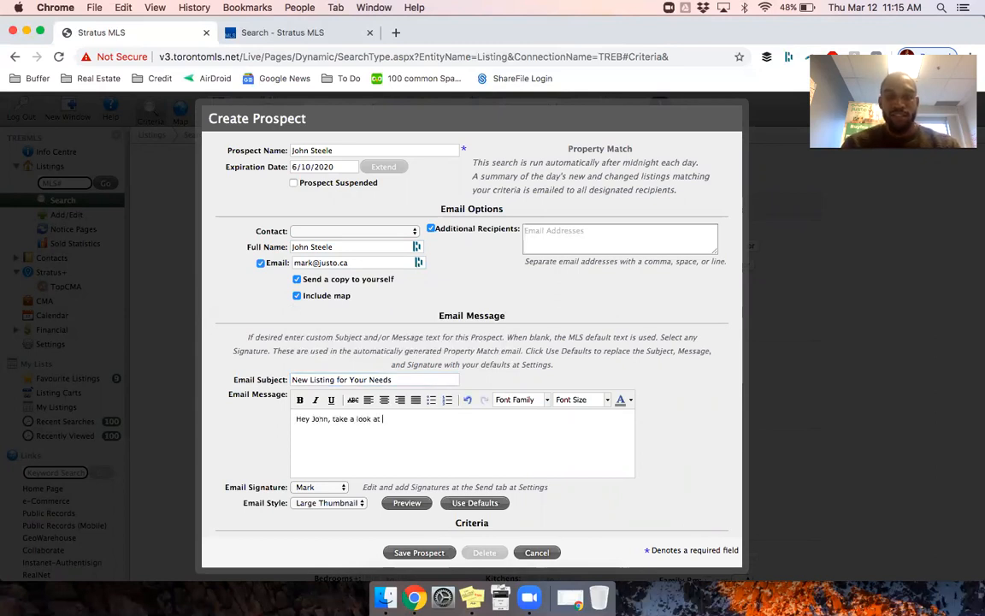
type("this listing that just came onto the market.")
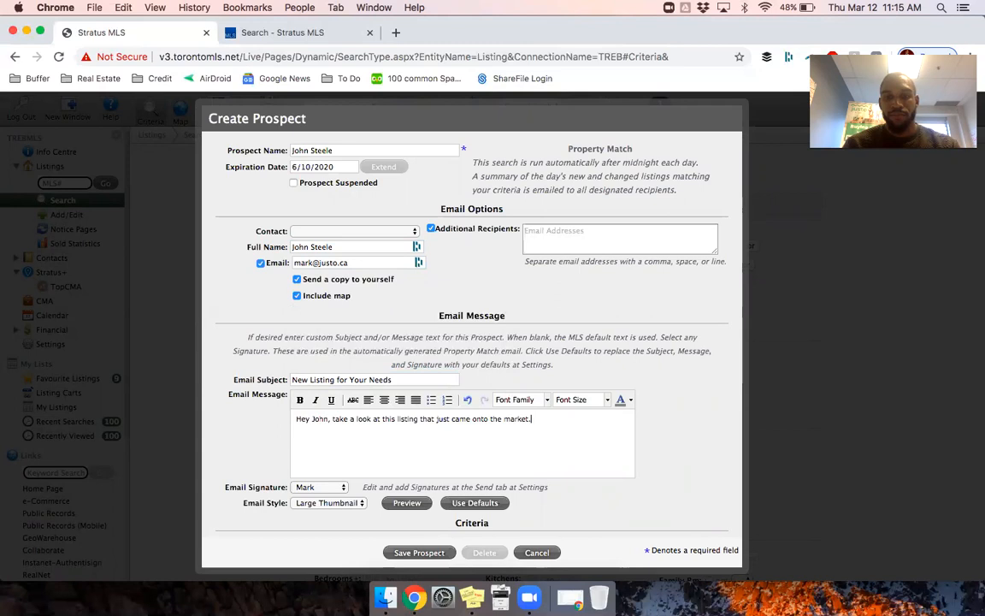
Step: Review the criteria summary, then replace the prospect e-mail with the client's personal address
scroll(618, 510, "down", 4)
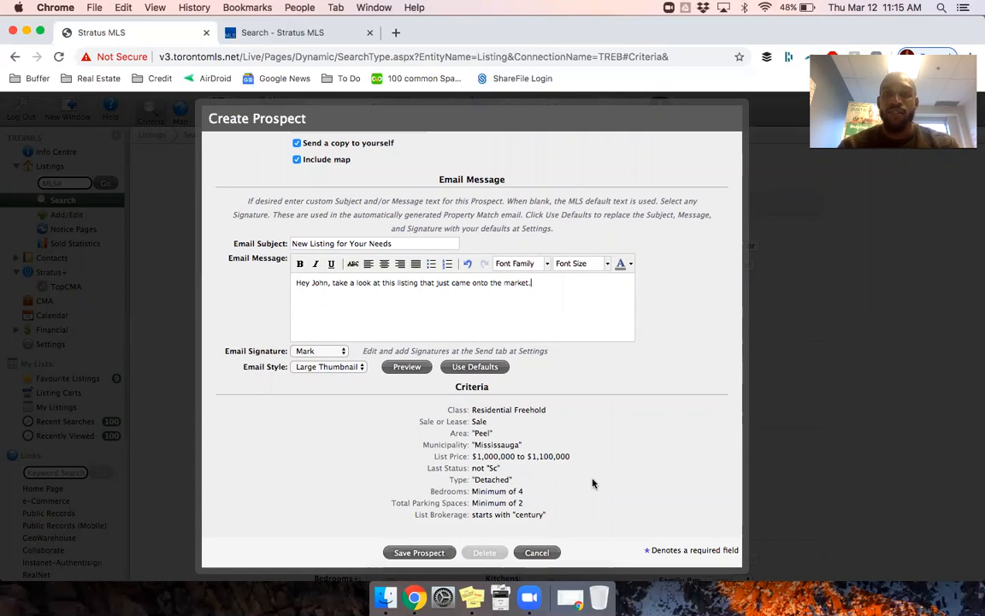
left_click_drag(447, 409, 551, 517)
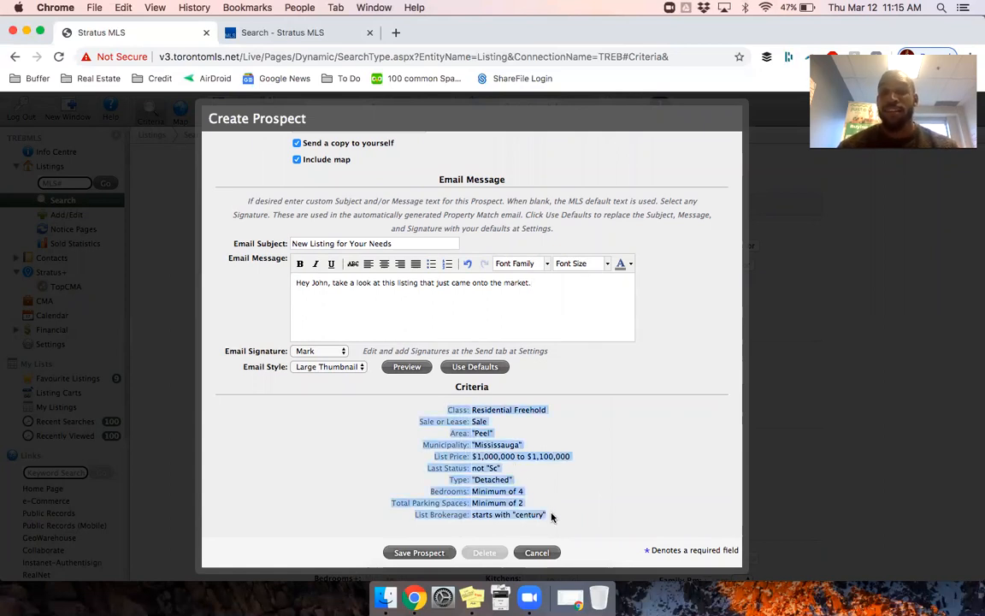
left_click(576, 438)
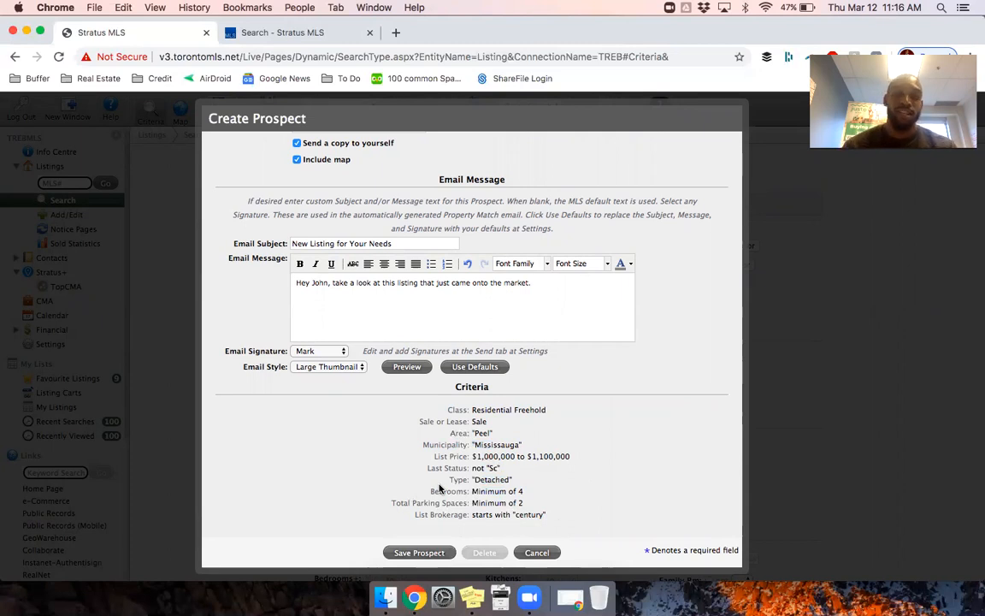
scroll(439, 489, "up", 4)
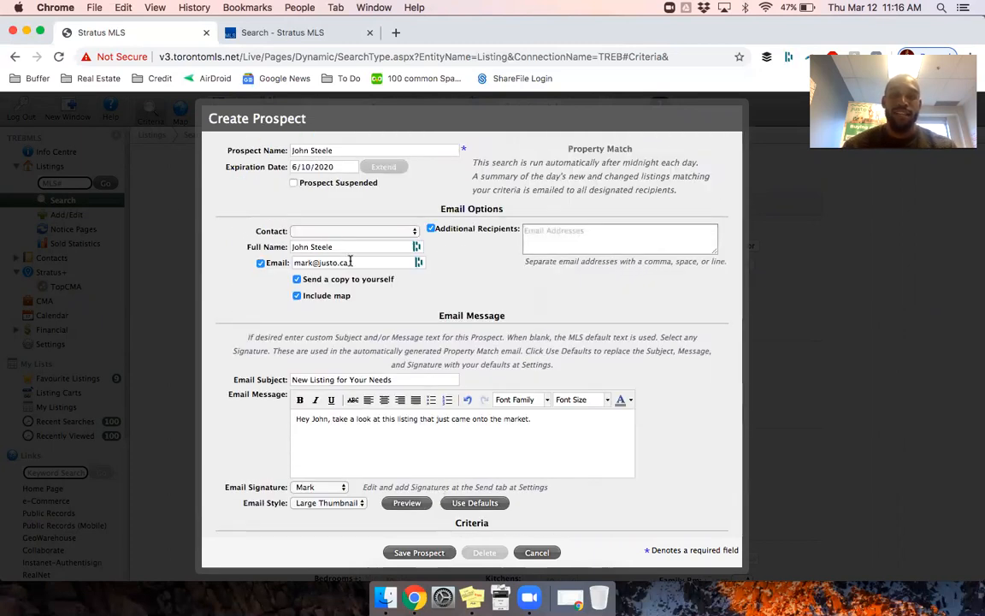
left_click_drag(351, 262, 253, 261)
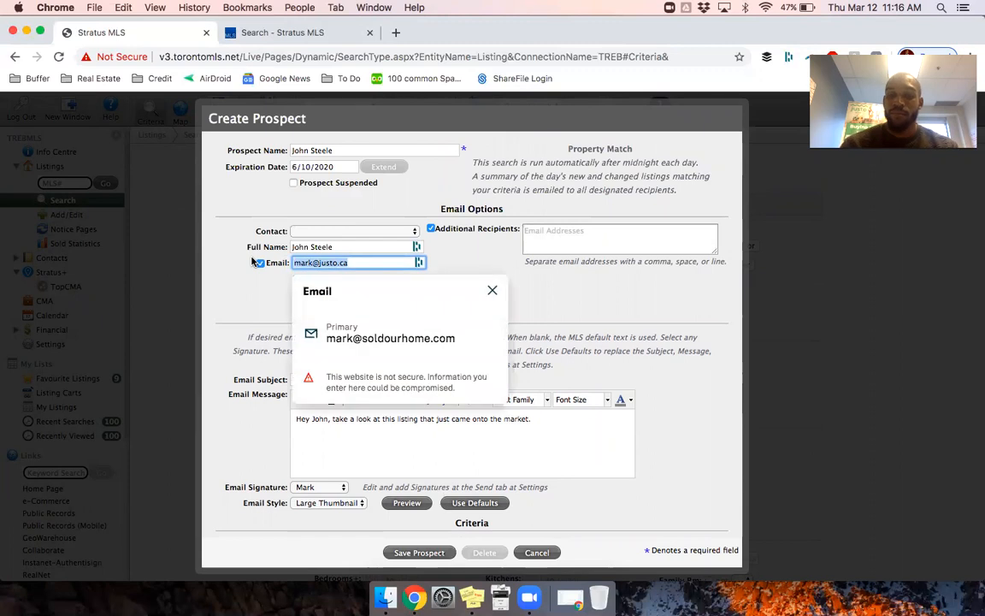
key("BackSpace")
type("mrk@")
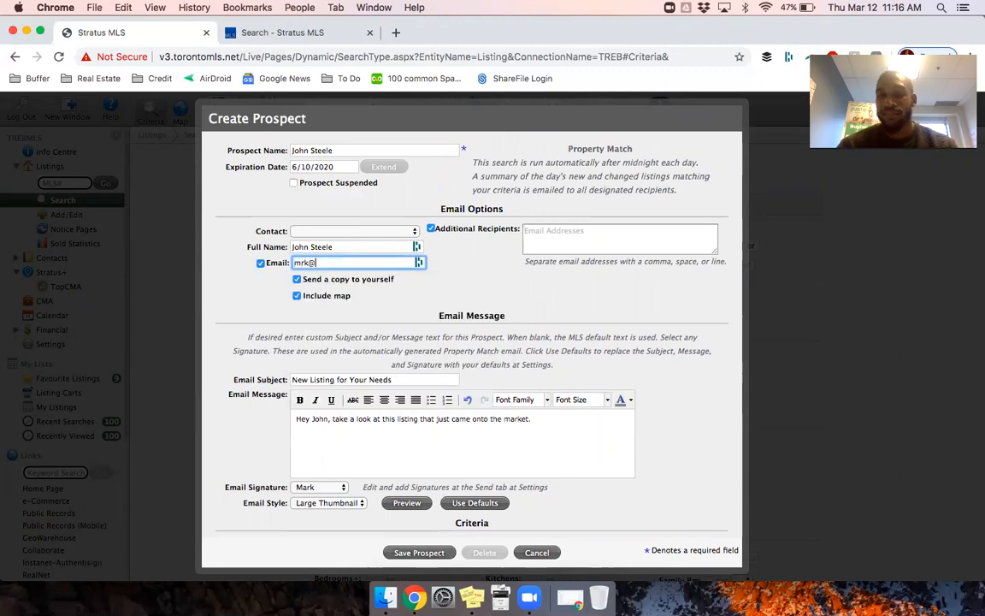
key("BackSpace")
key("BackSpace")
key("BackSpace")
key("BackSpace")
key("BackSpace")
key("BackSpace")
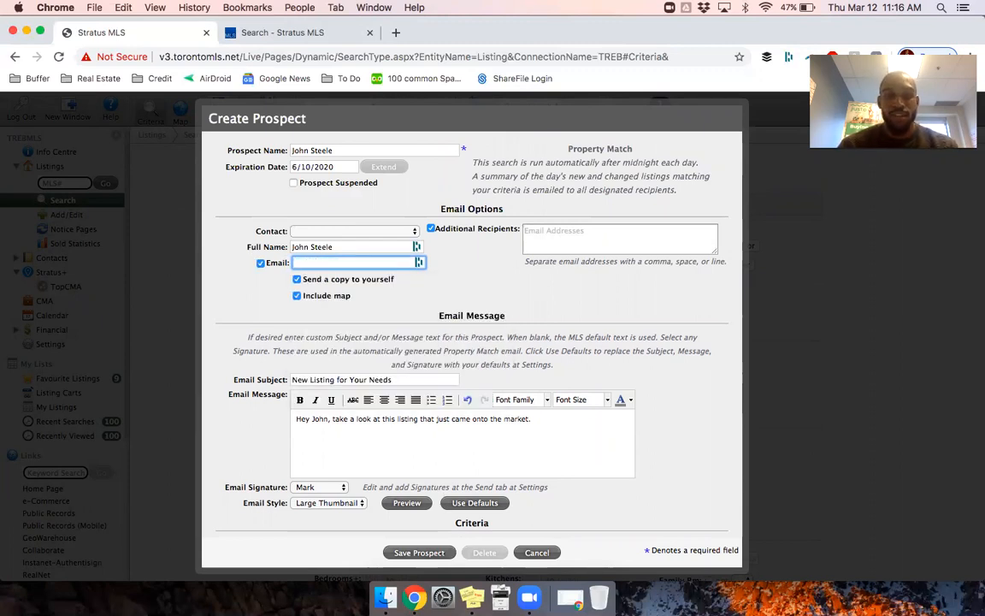
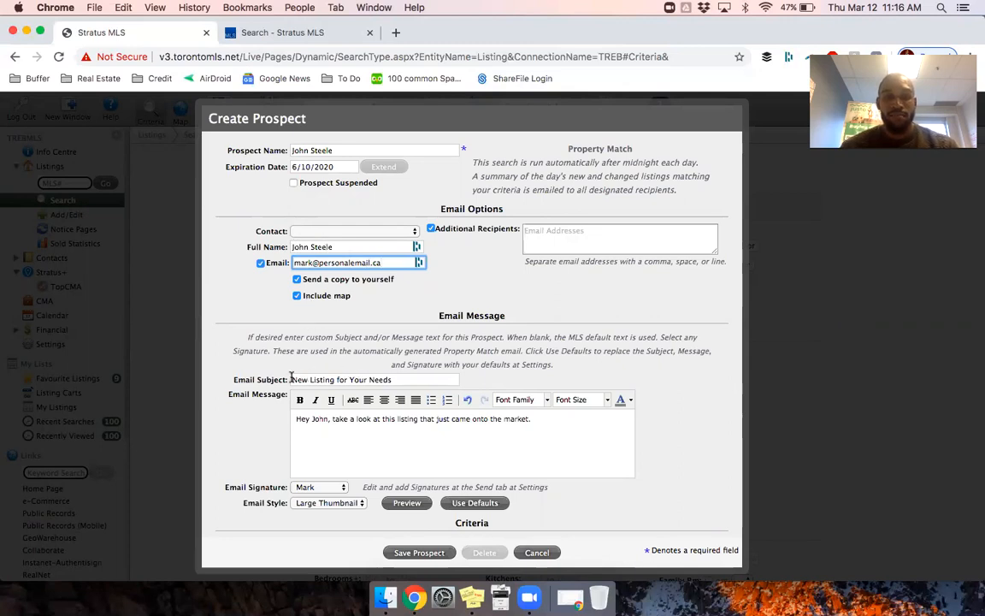
Step: Replace 'Your' in the subject with the client's first name in possessive form
left_click(357, 379)
double_click(356, 378)
key("BackSpace")
type("Johns")
key("BackSpace")
type("'s")
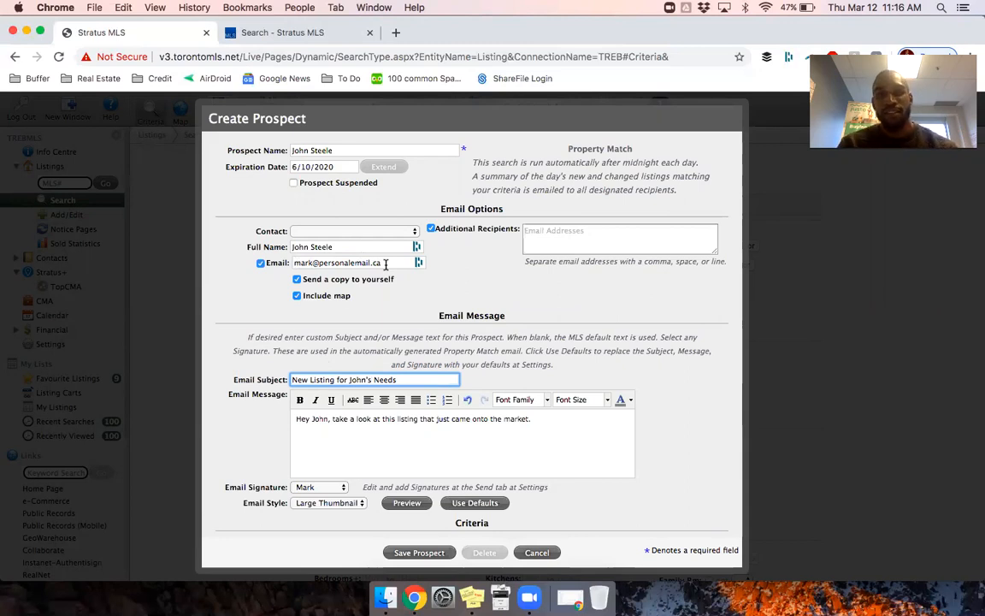
scroll(385, 265, "down", 5)
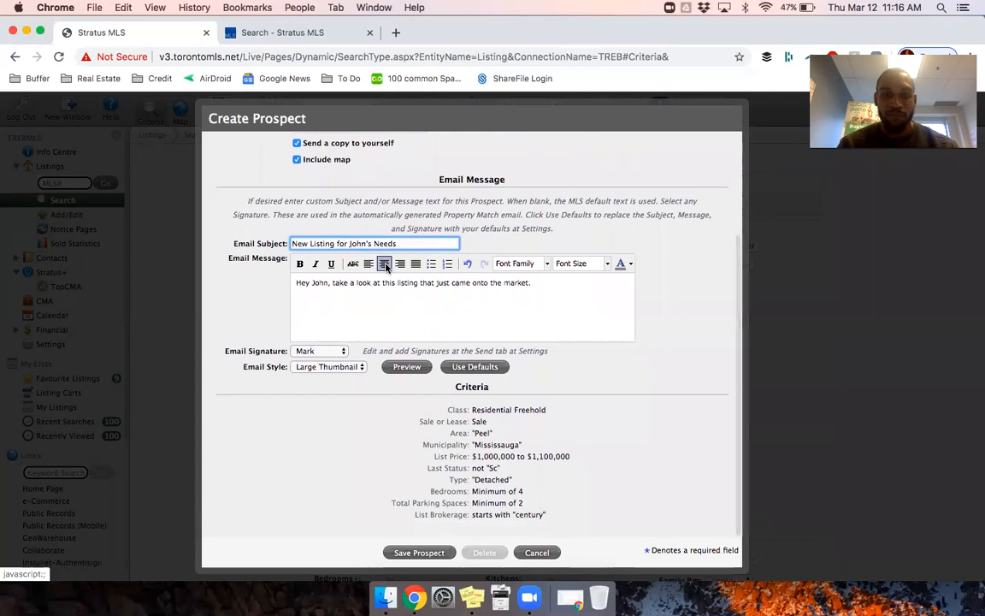
Step: Close the prospect form unsaved and open Collaborate from the sidebar Links in a new tab
left_click(536, 551)
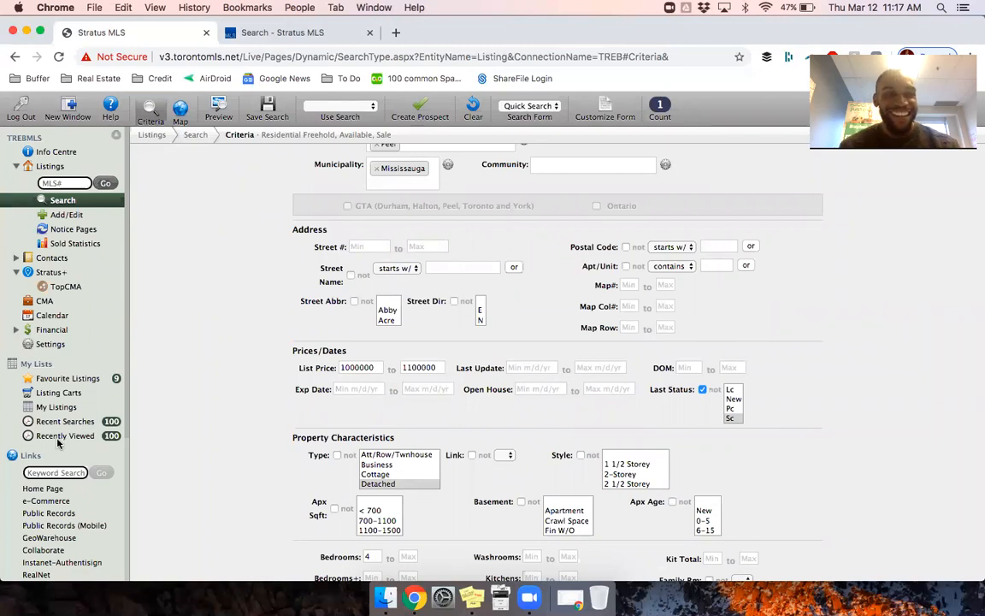
scroll(53, 479, "down", 3)
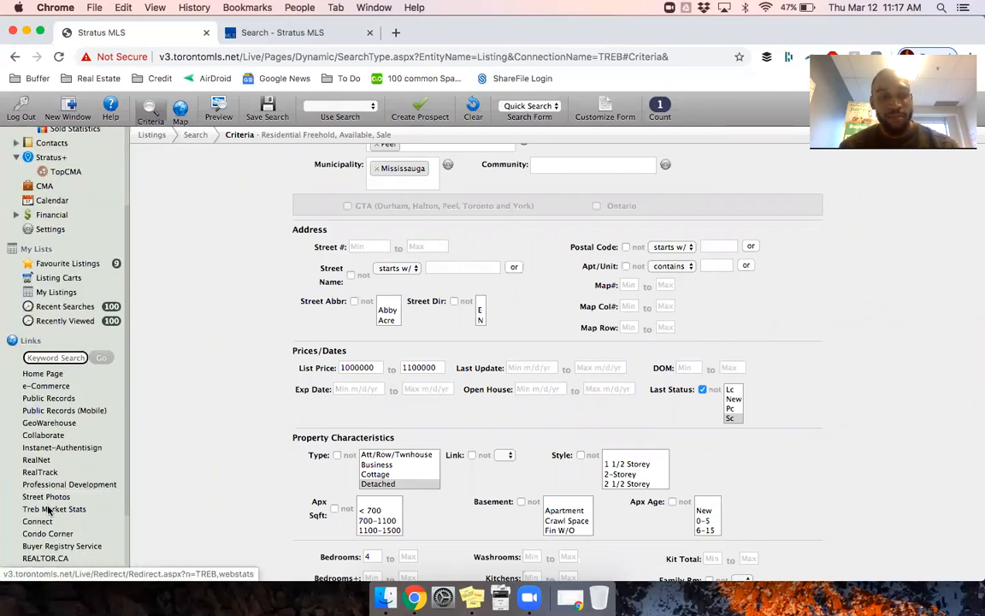
left_click(51, 435)
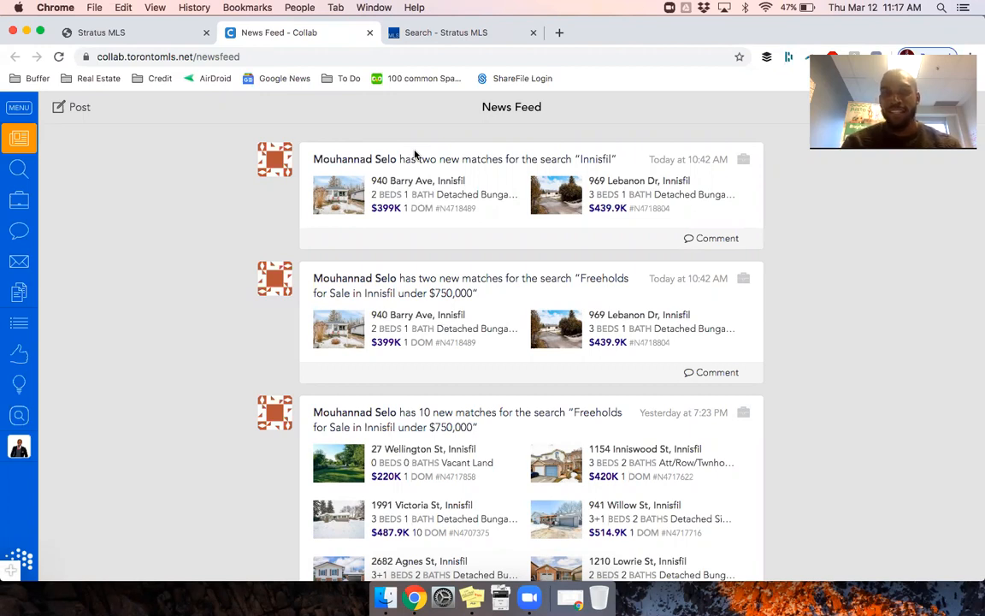
Step: Expand the Collab side menu and go to the Clients page
left_click(23, 109)
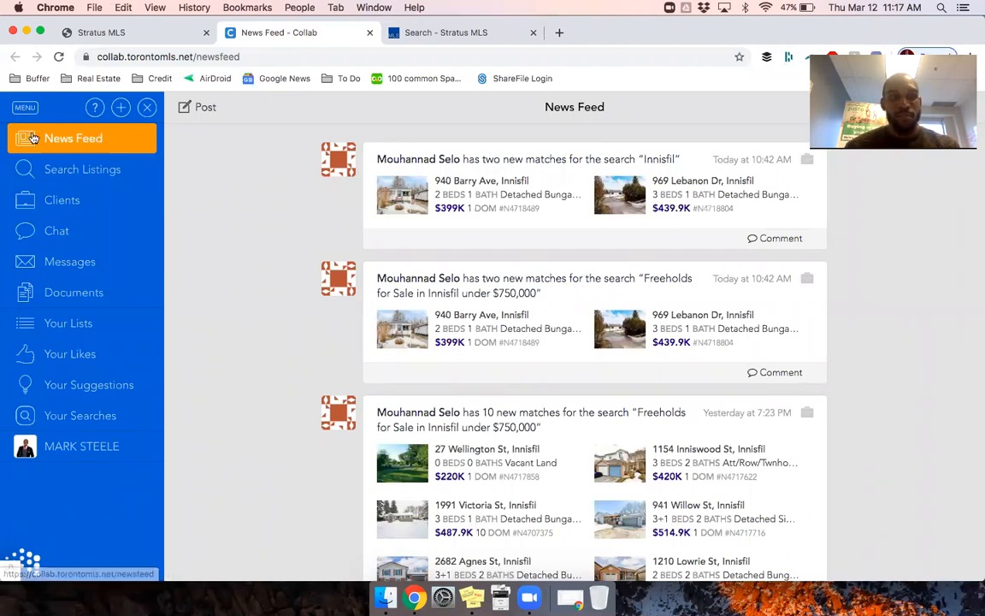
left_click(62, 202)
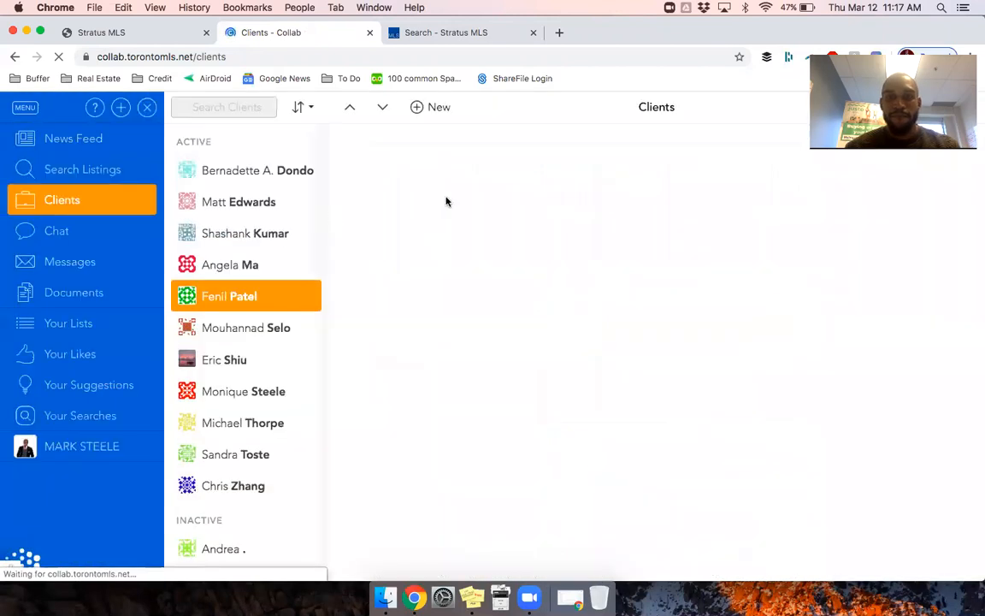
Step: Start a new client and enter the first and last names
left_click(434, 108)
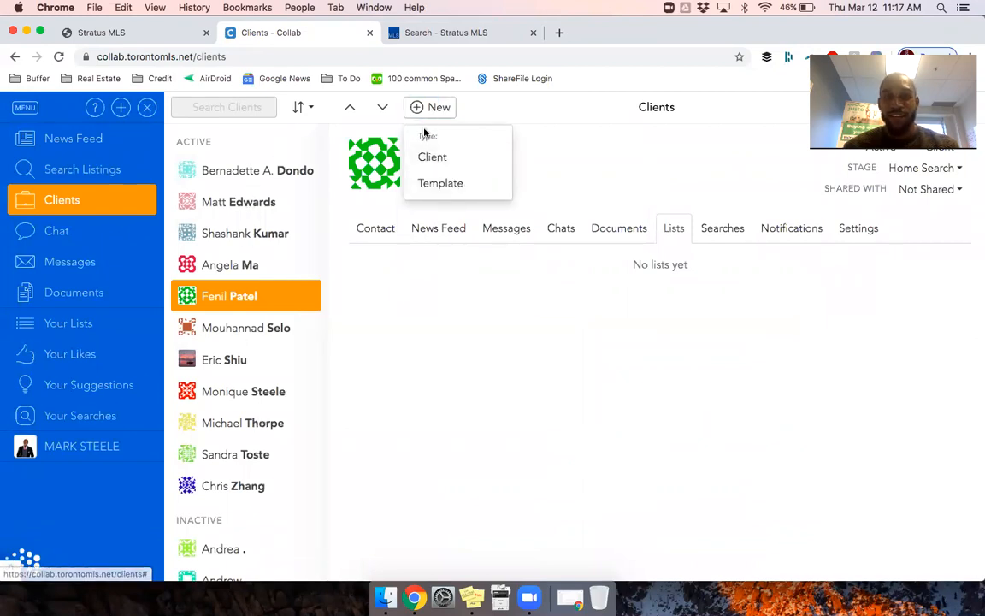
left_click(432, 157)
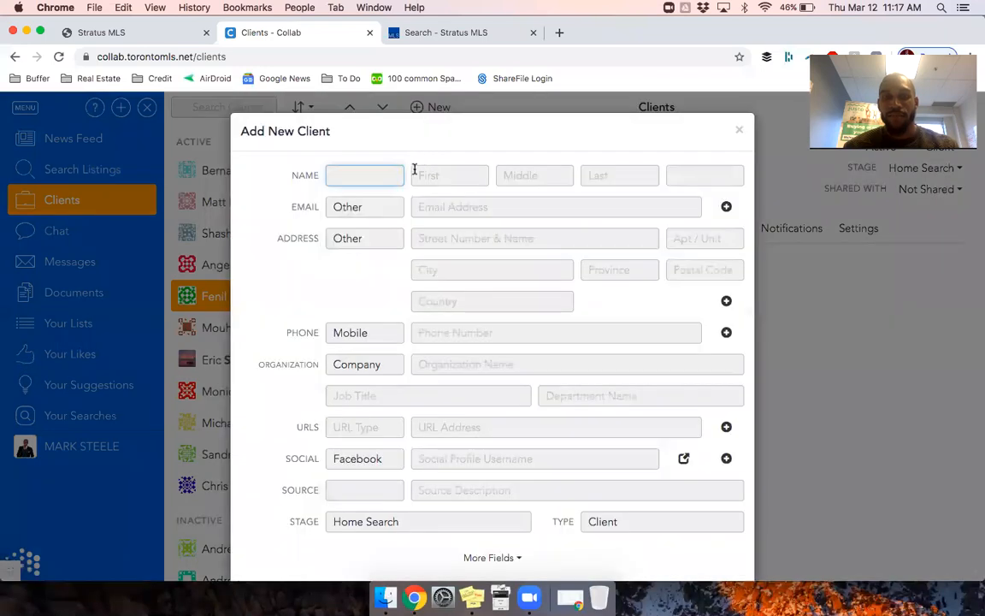
left_click(421, 172)
key("Tab")
key("Tab")
Step: Correct the client's first name and enter the client's e-mail address
left_click(392, 175)
left_click(422, 176)
double_click(434, 176)
type("John")
left_click(432, 210)
key("BackSpace")
key("BackSpace")
key("BackSpace")
key("BackSpace")
key("BackSpace")
key("BackSpace")
key("BackSpace")
key("BackSpace")
key("BackSpace")
key("BackSpace")
key("BackSpace")
key("BackSpace")
key("BackSpace")
Step: Save the new client and cancel the invitation e-mail
scroll(505, 305, "down", 2)
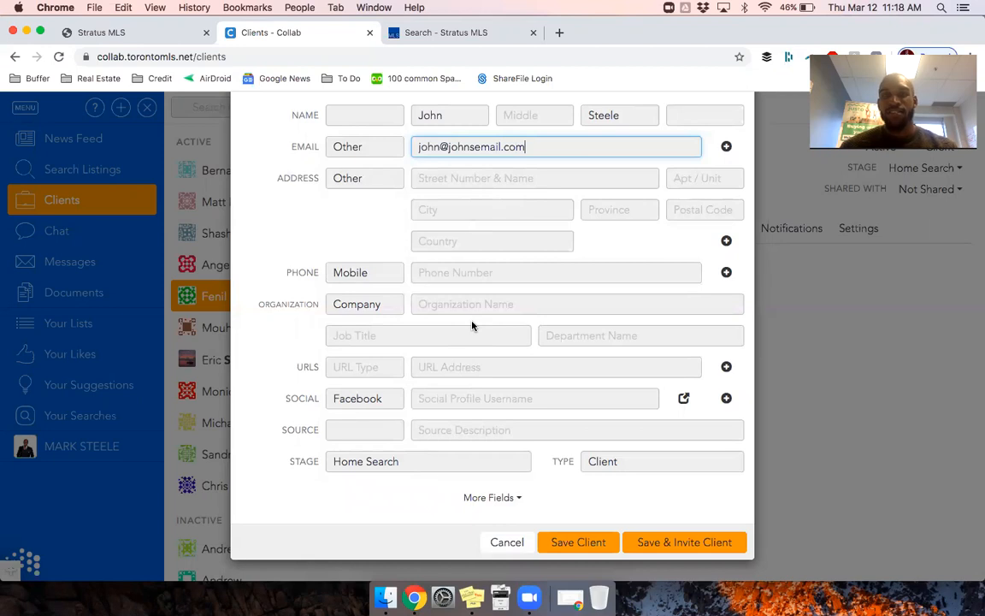
scroll(472, 324, "up", 2)
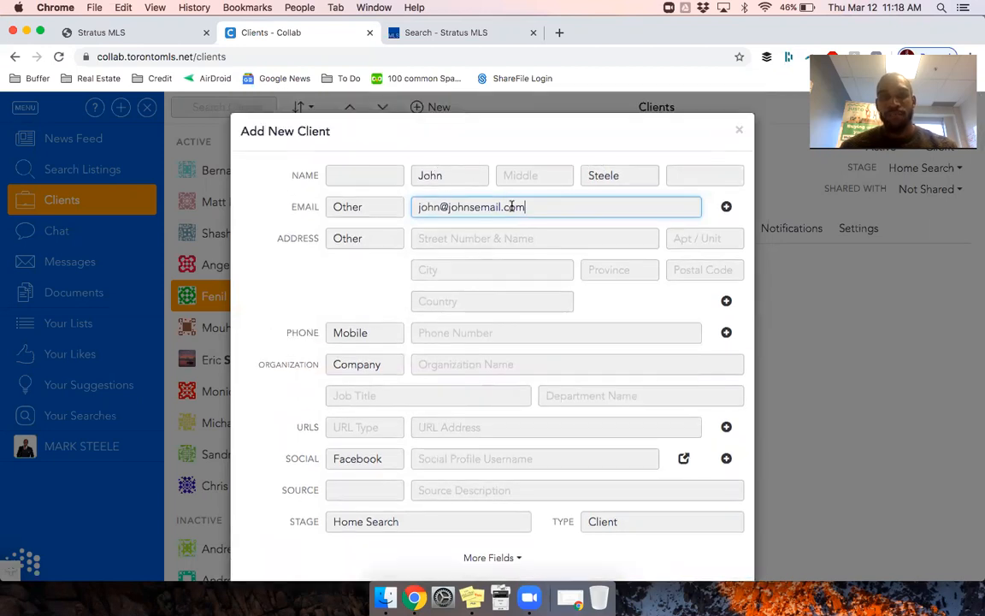
scroll(512, 248, "down", 2)
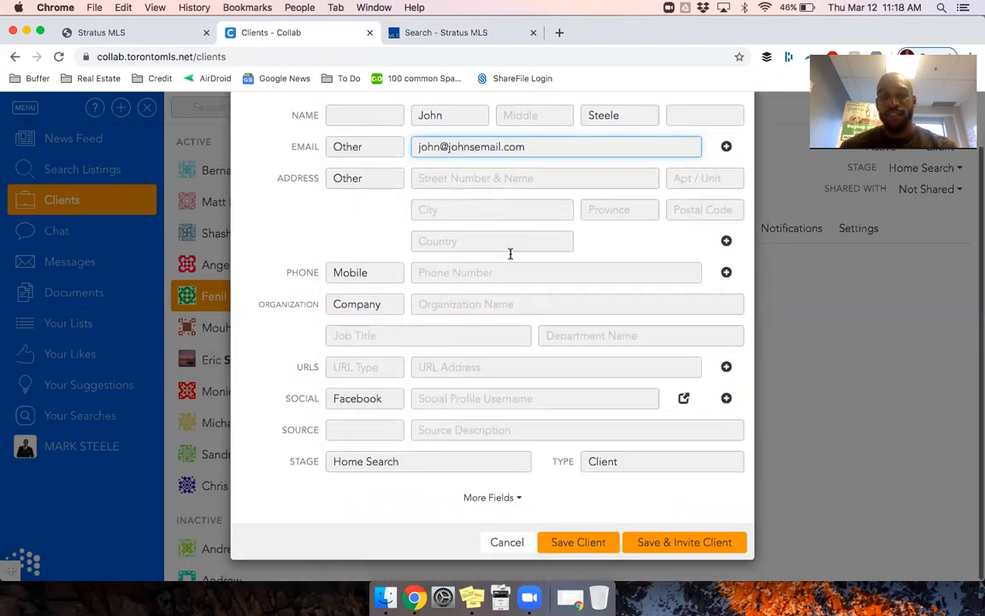
left_click(664, 546)
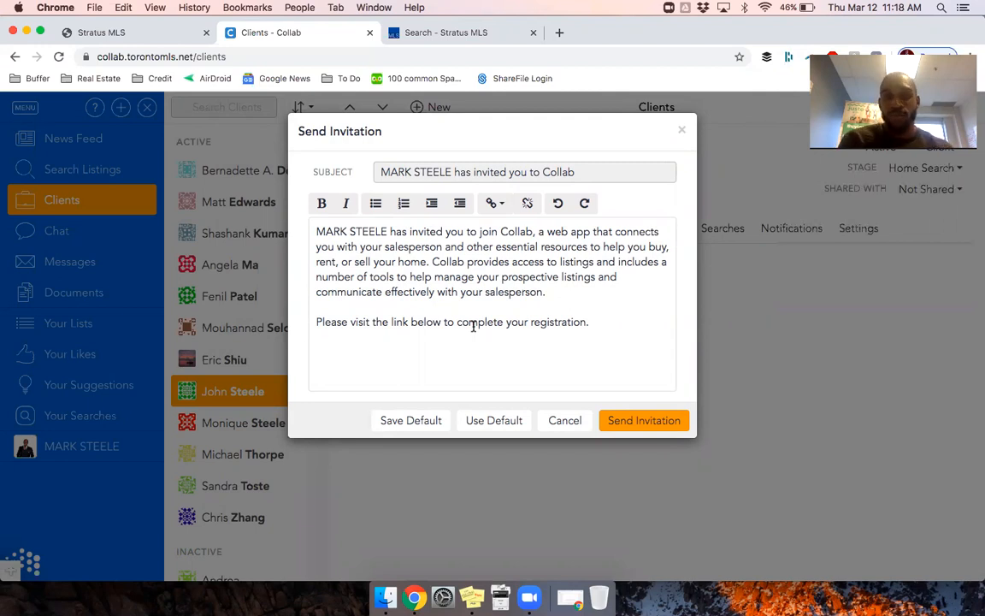
left_click(571, 422)
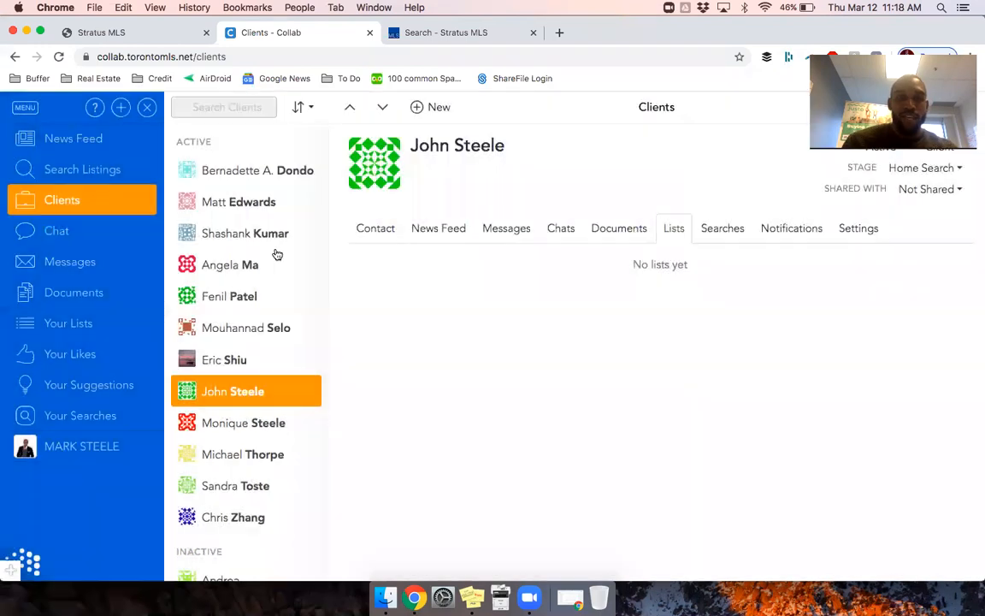
left_click(65, 161)
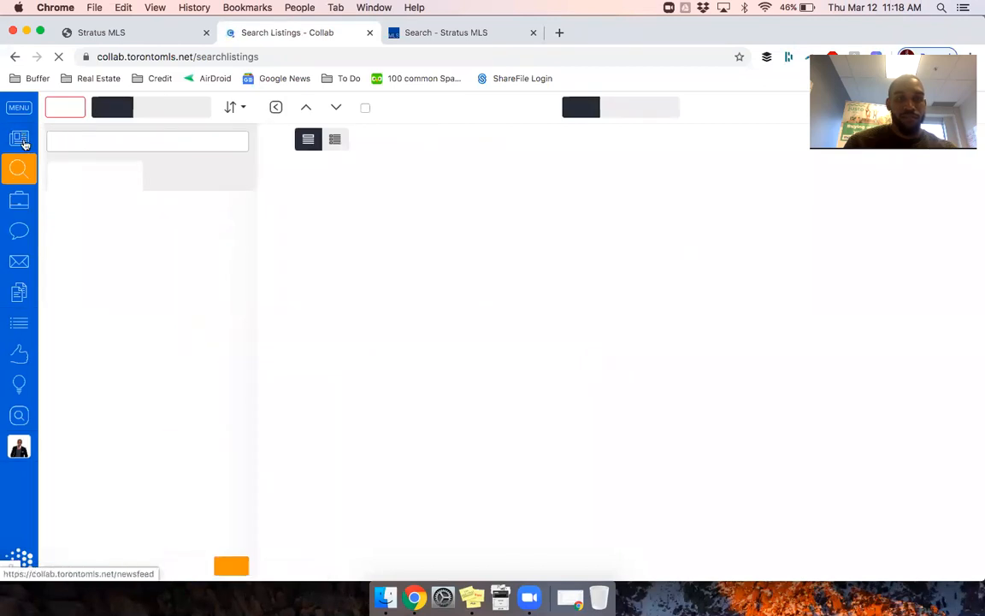
Step: Return to the News Feed and scroll through the Innisfil freehold new-match posts
left_click(89, 139)
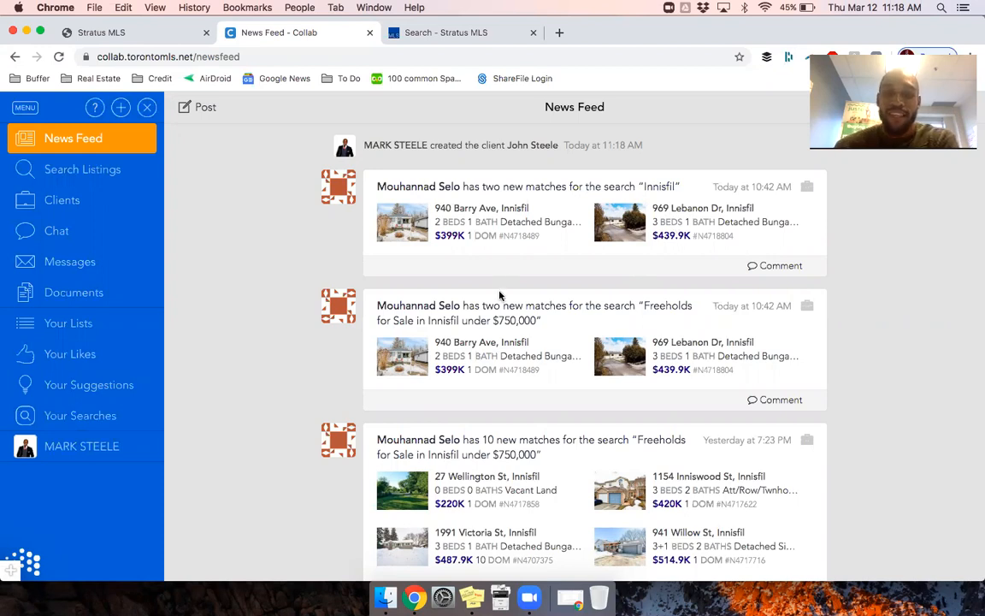
scroll(474, 337, "down", 3)
scroll(474, 338, "down", 5)
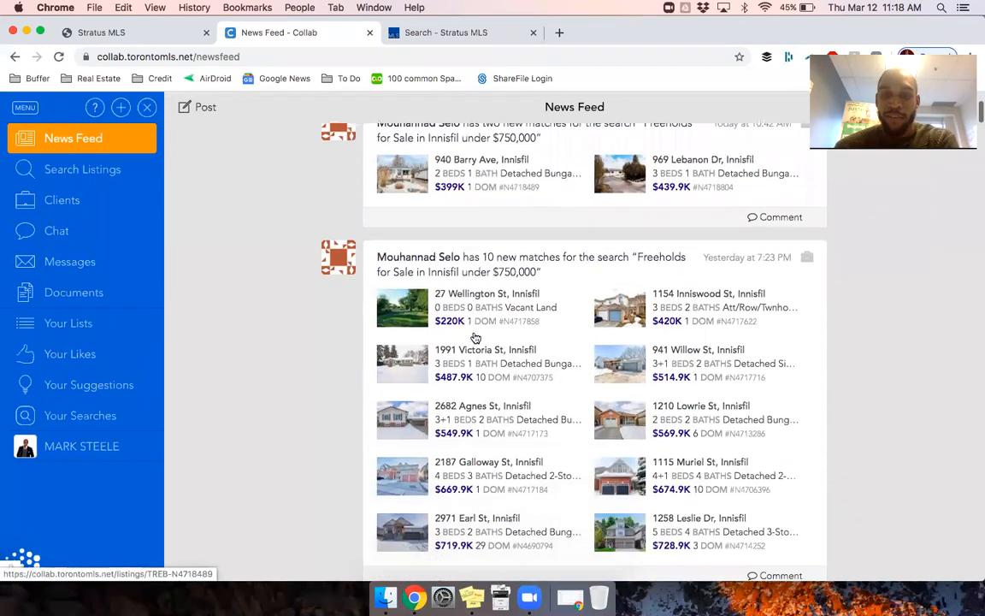
scroll(475, 338, "down", 1)
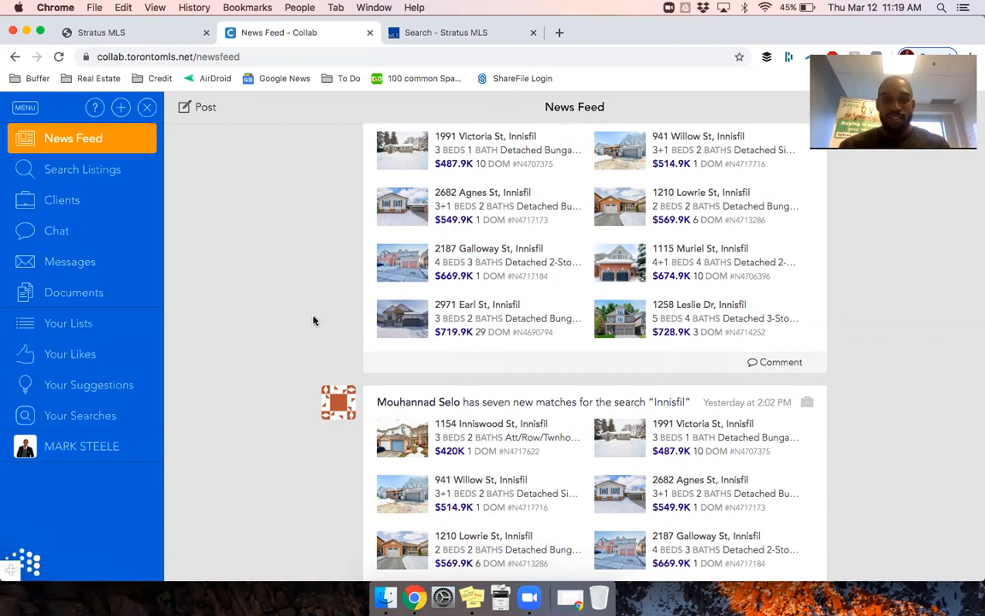
scroll(313, 320, "down", 1)
scroll(313, 321, "down", 5)
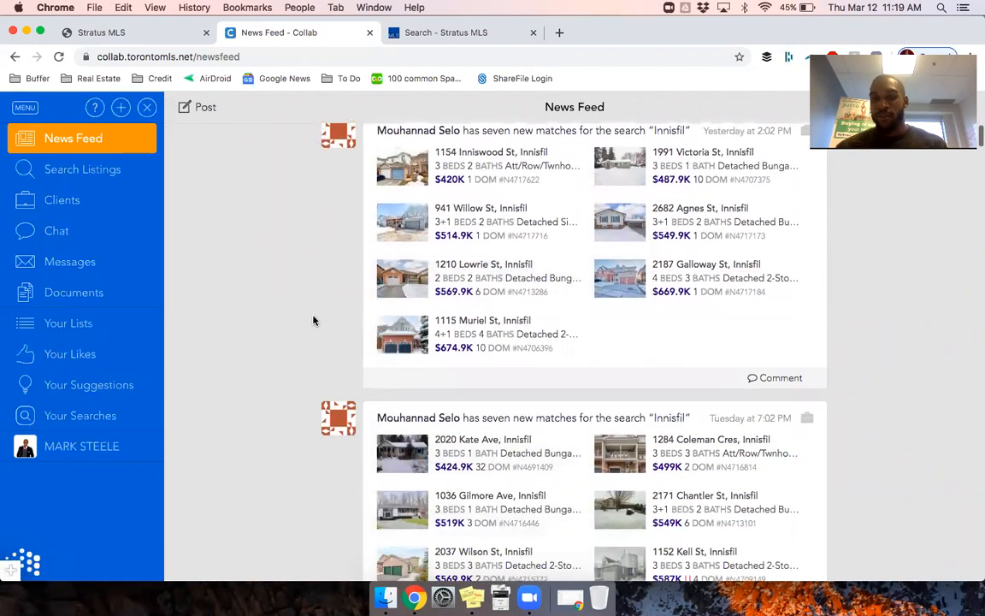
scroll(430, 250, "up", 3)
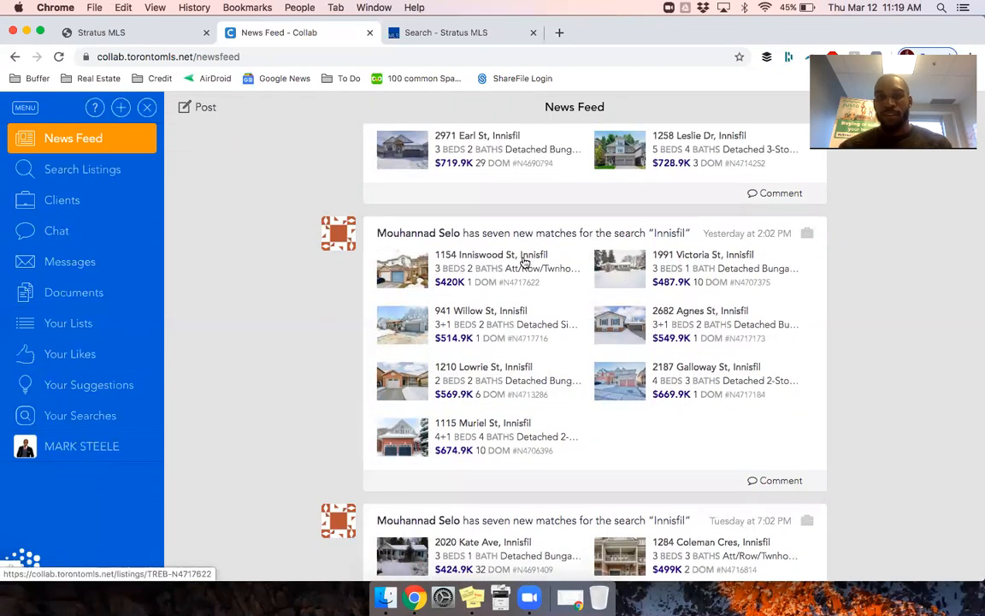
scroll(524, 262, "up", 4)
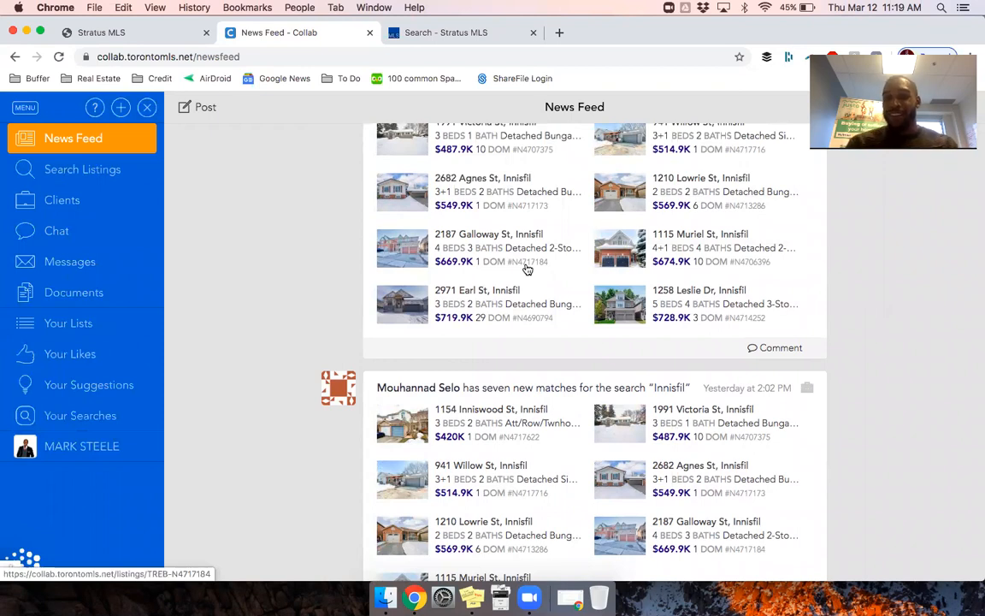
scroll(526, 270, "up", 6)
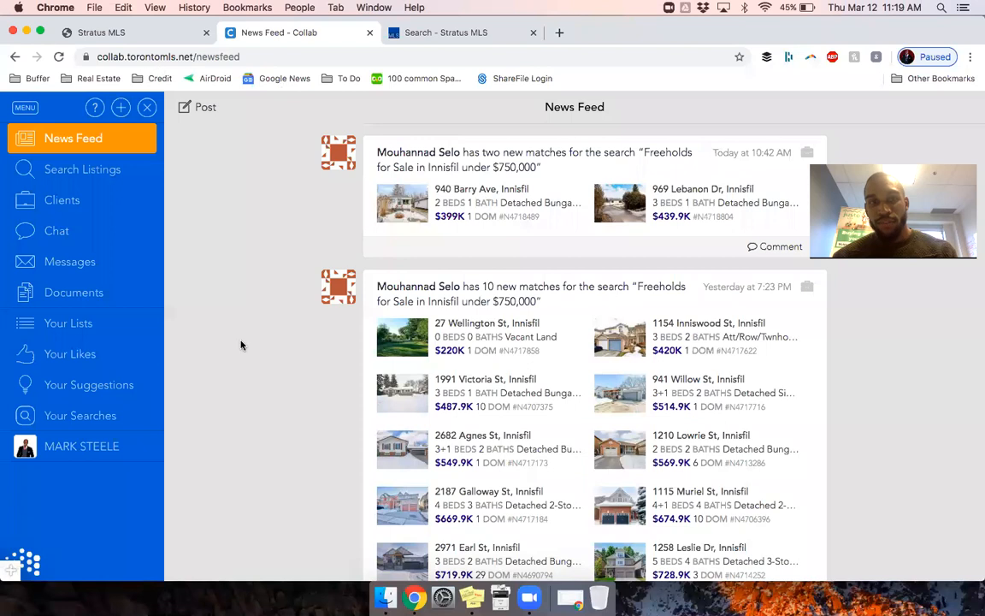
scroll(241, 345, "down", 1)
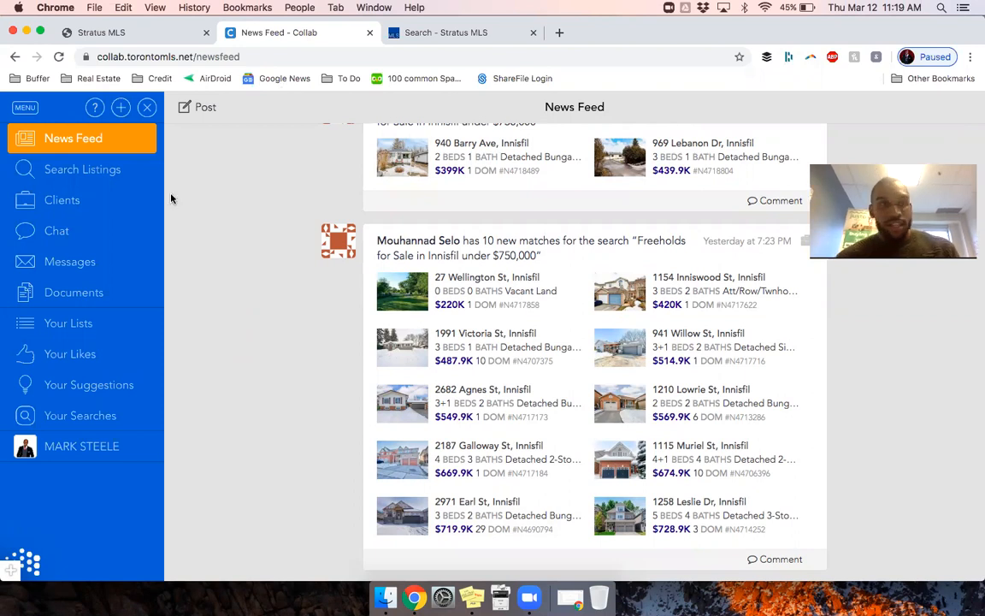
Step: Switch back to Stratus MLS and accept the Connect terms of use agreement
left_click(133, 31)
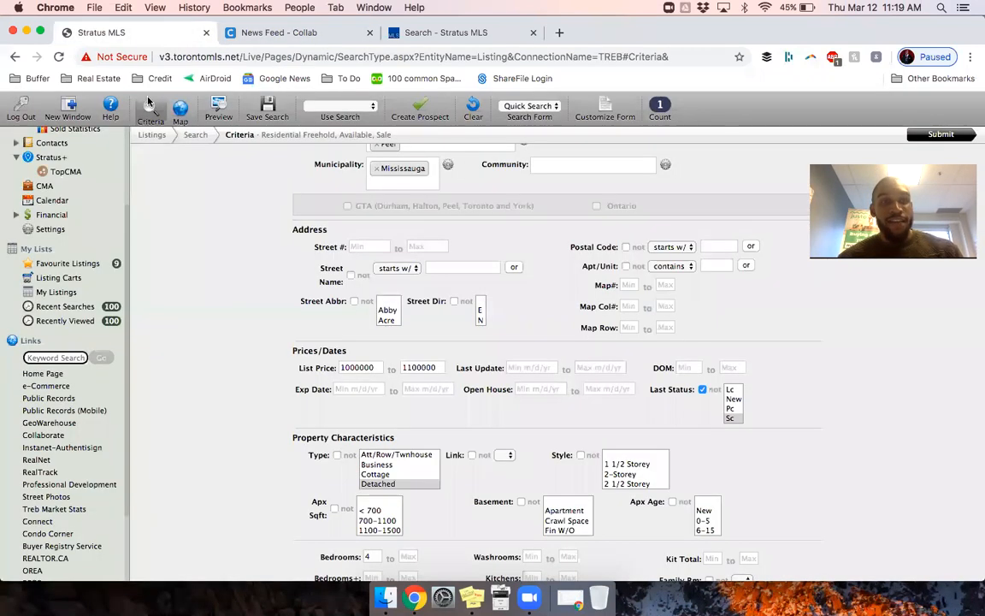
scroll(43, 470, "down", 2)
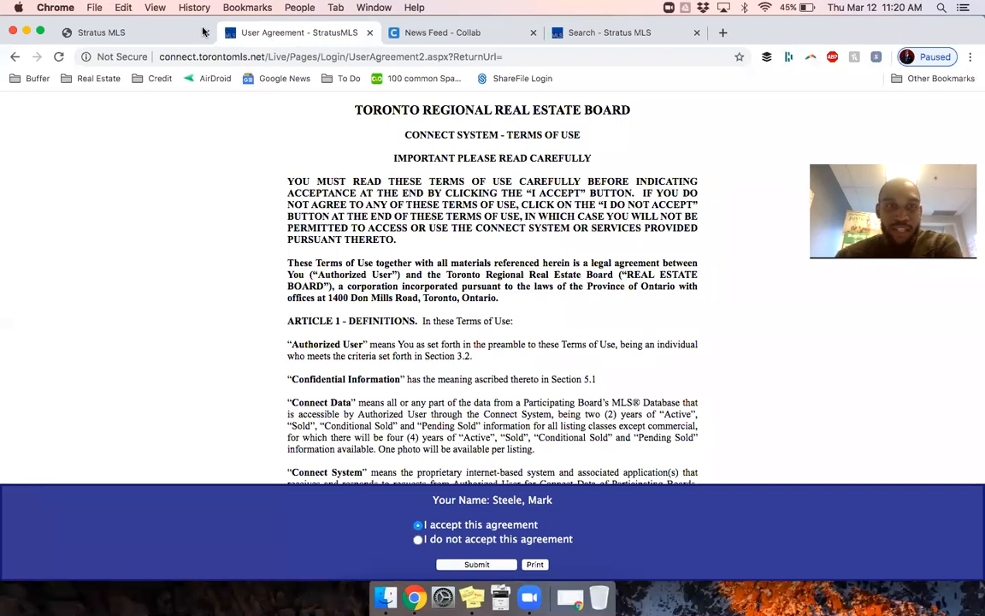
left_click(128, 32)
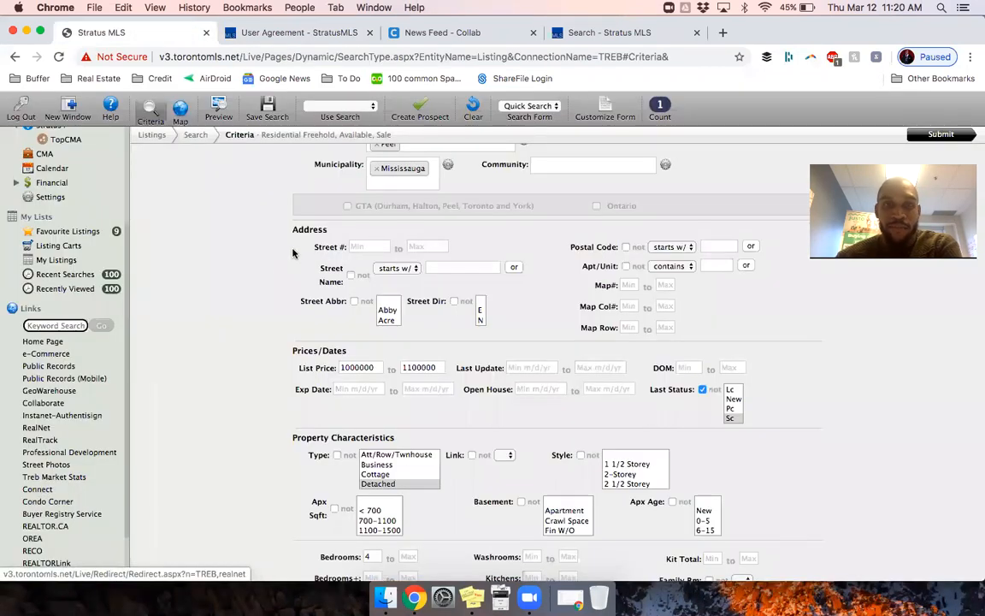
left_click(280, 38)
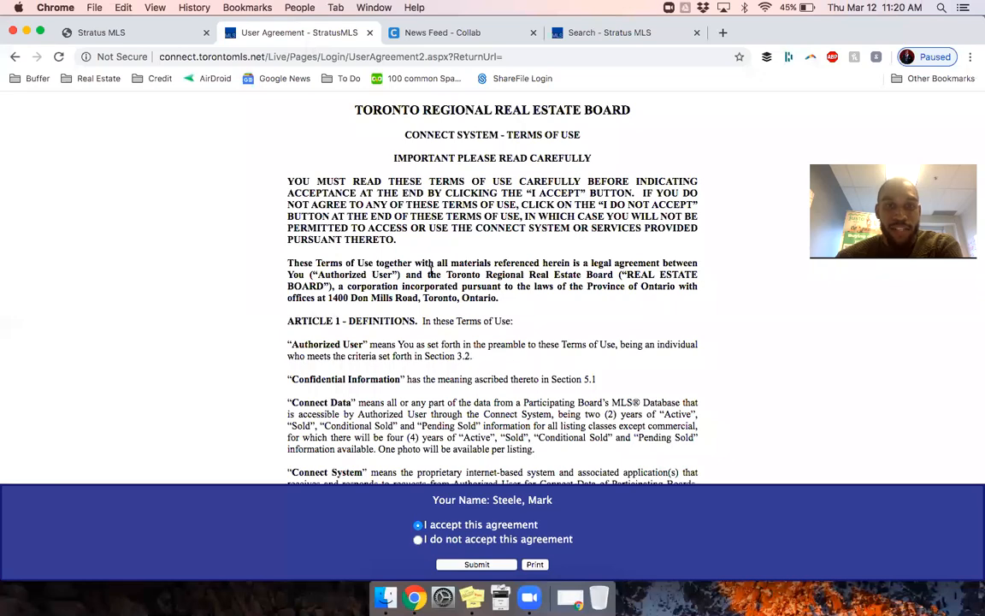
scroll(430, 272, "down", 20)
scroll(432, 271, "down", 12)
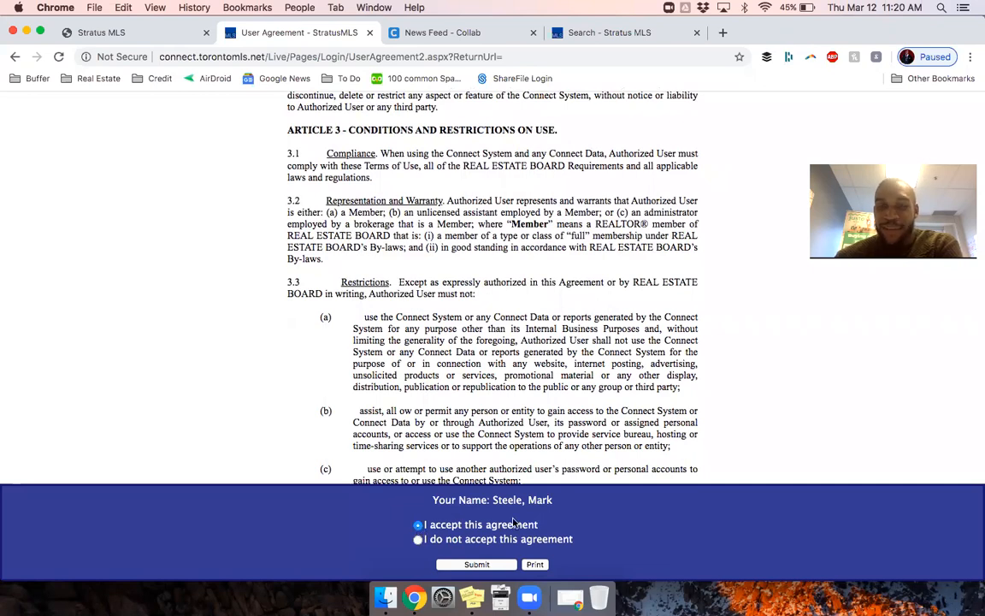
left_click(477, 564)
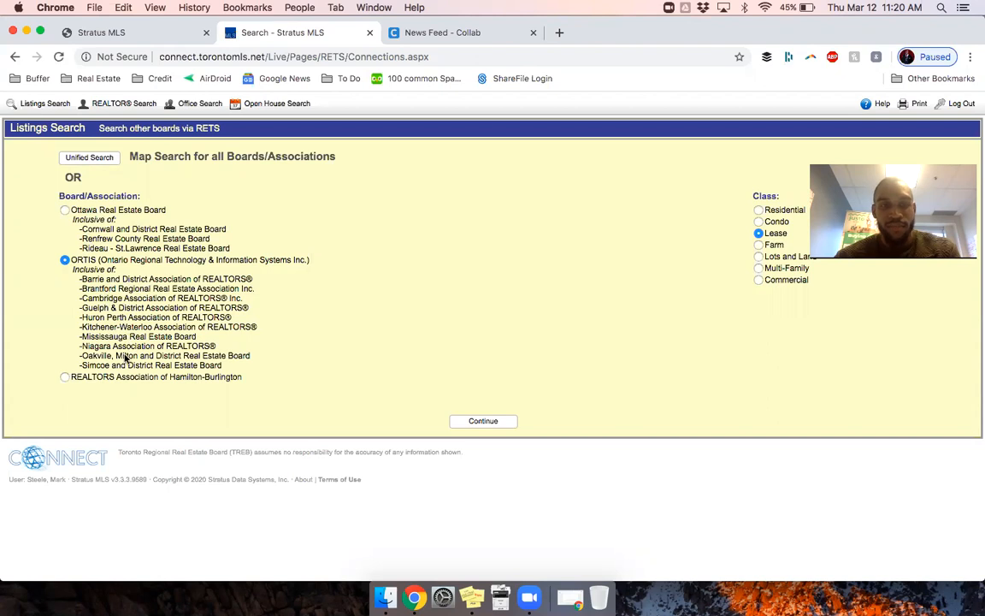
Step: Choose the Residential class on the ORTIS board and continue to its criteria form
left_click(759, 211)
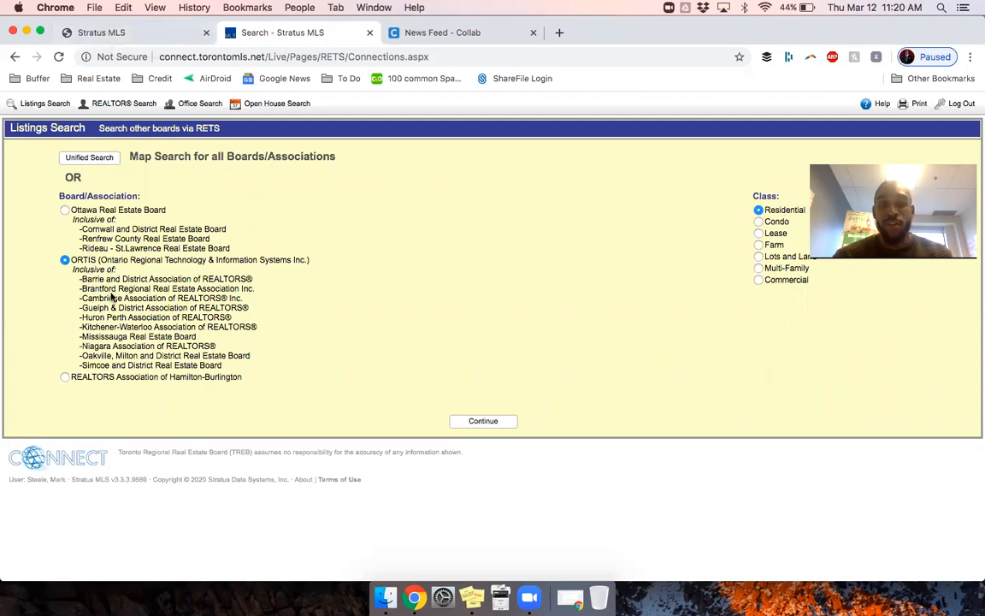
left_click_drag(226, 355, 99, 272)
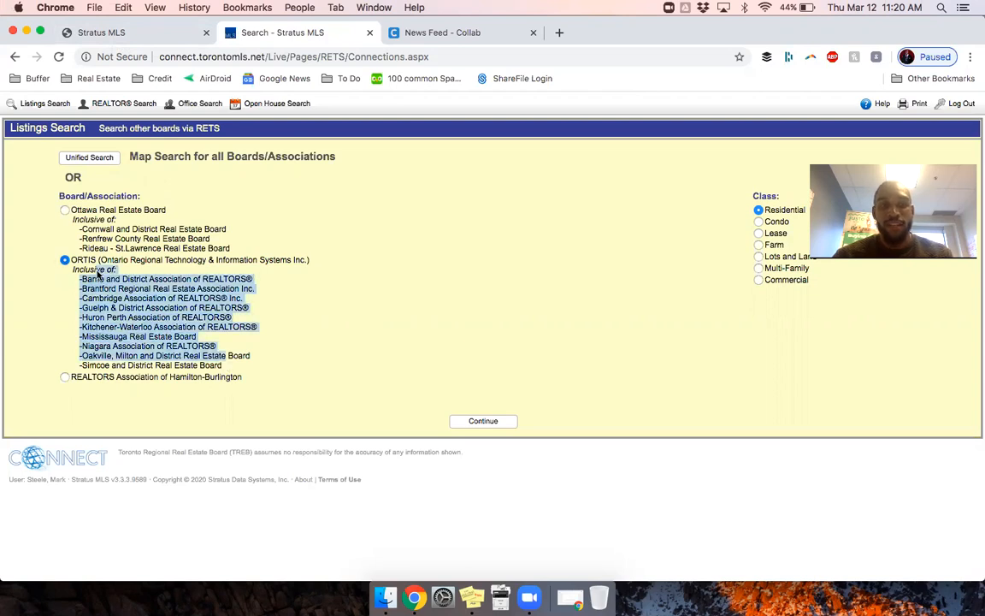
left_click(98, 273)
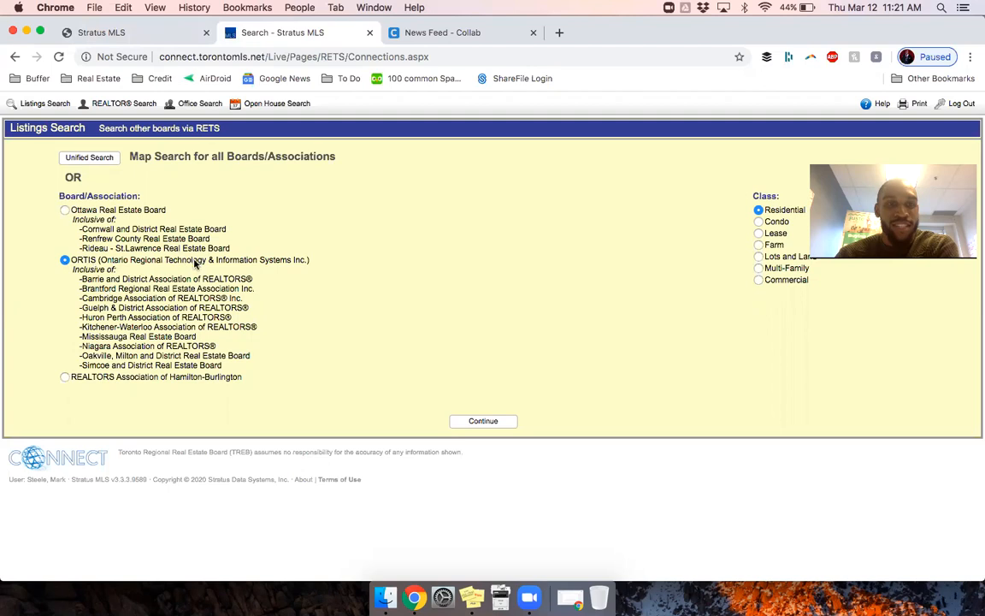
left_click(479, 421)
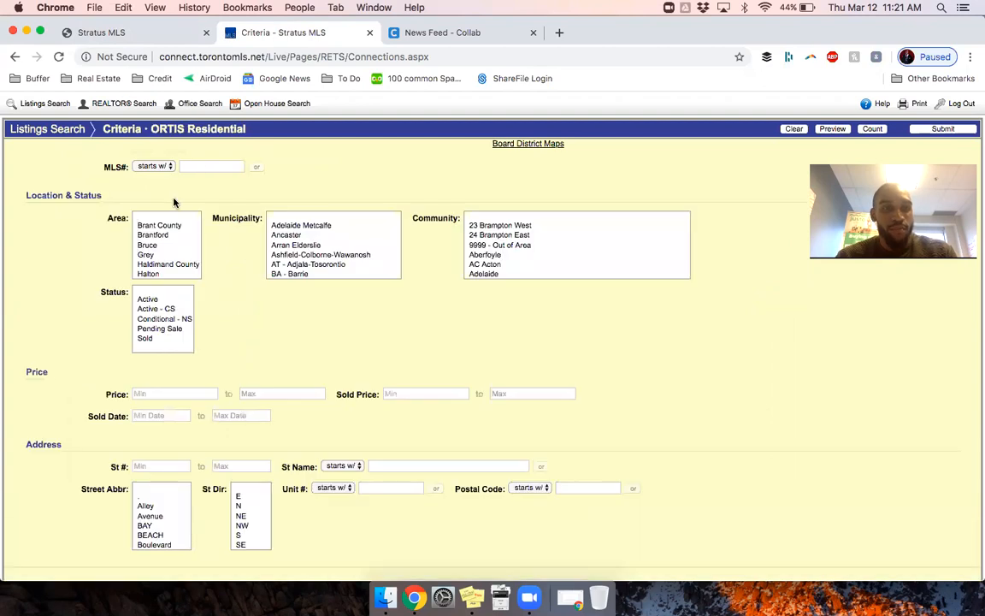
Step: Search Active Niagara Falls listings priced $500,000–$550,000, returning 13 matches
left_click(151, 246)
key("n")
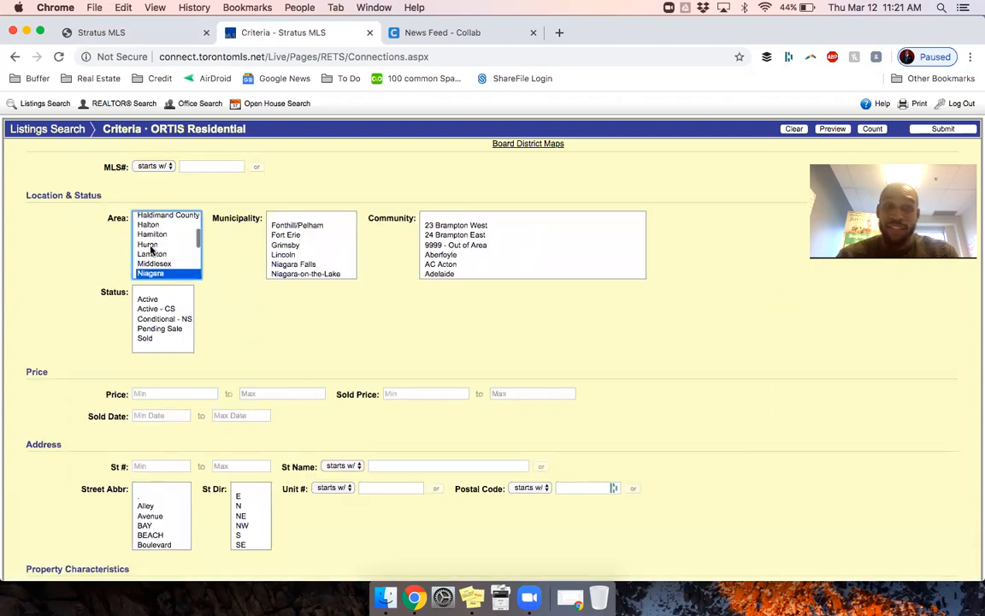
left_click(295, 264)
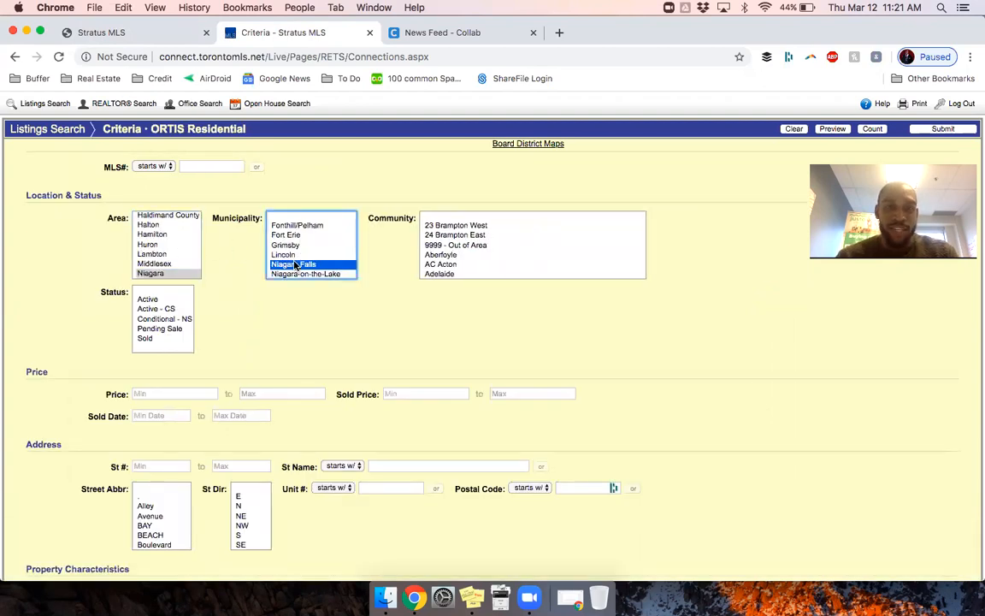
left_click(147, 300)
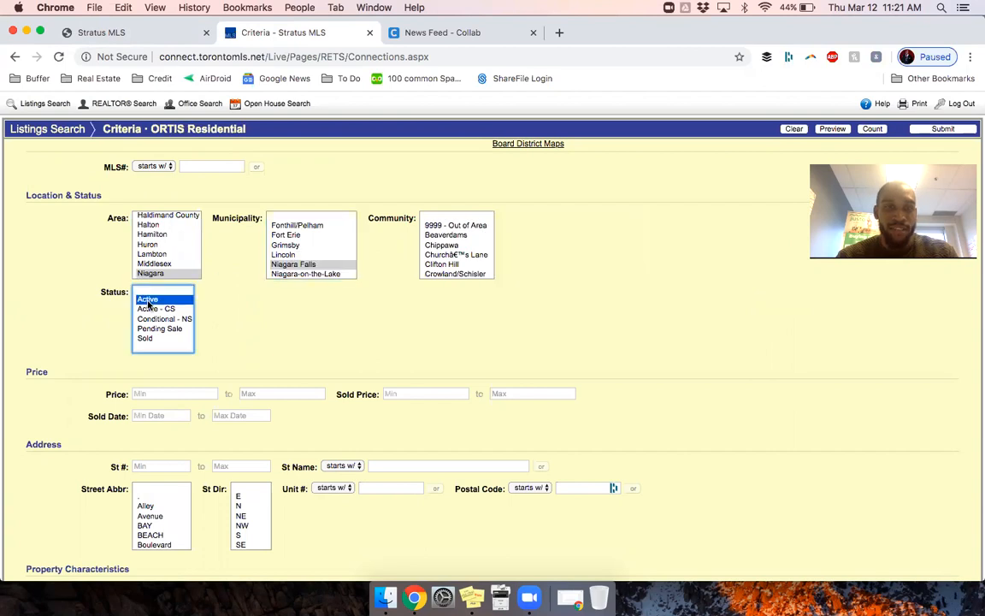
left_click(164, 394)
type("500000")
key("Tab")
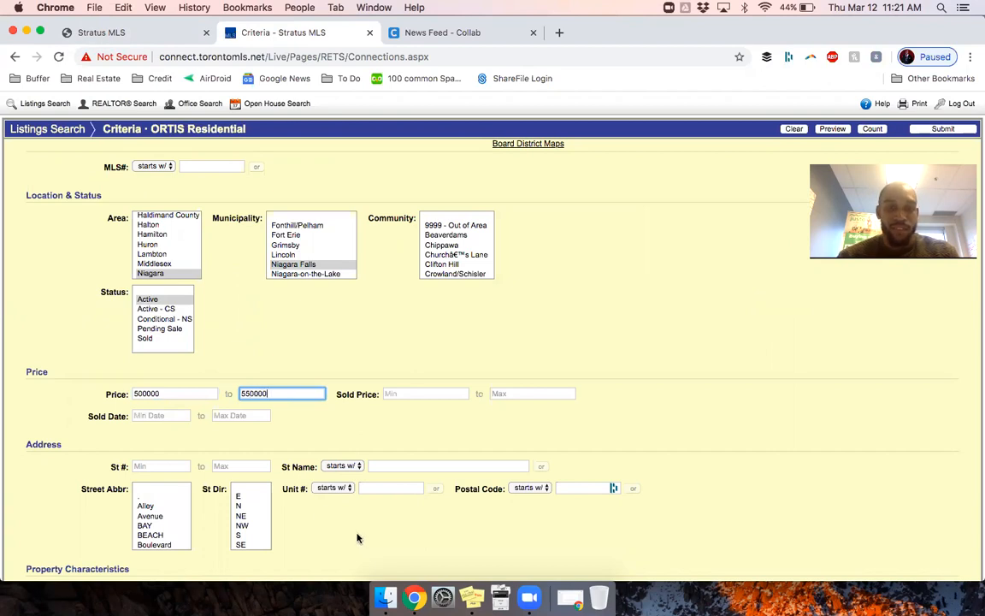
left_click(929, 129)
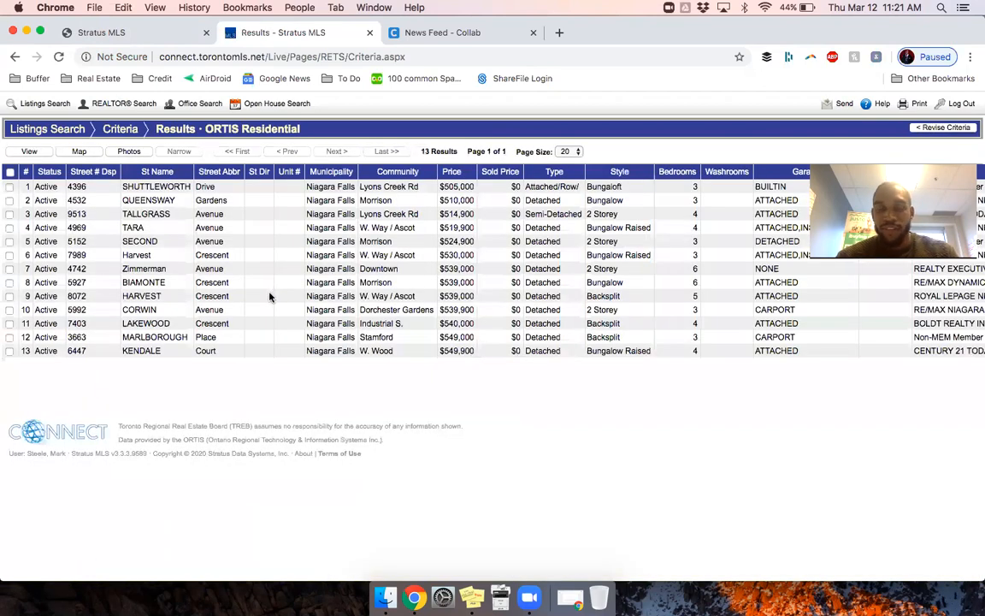
left_click(157, 271)
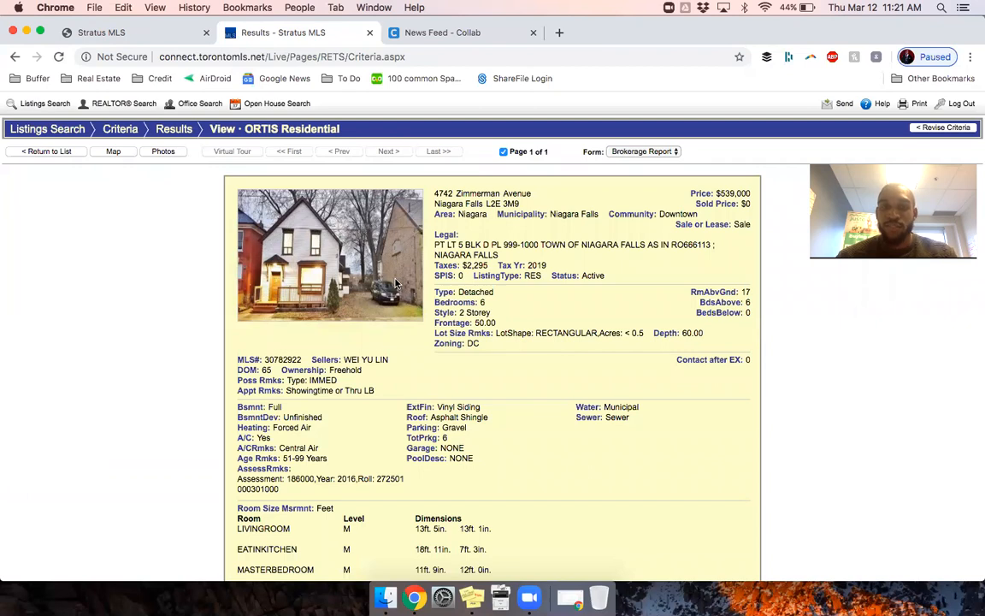
scroll(561, 366, "down", 4)
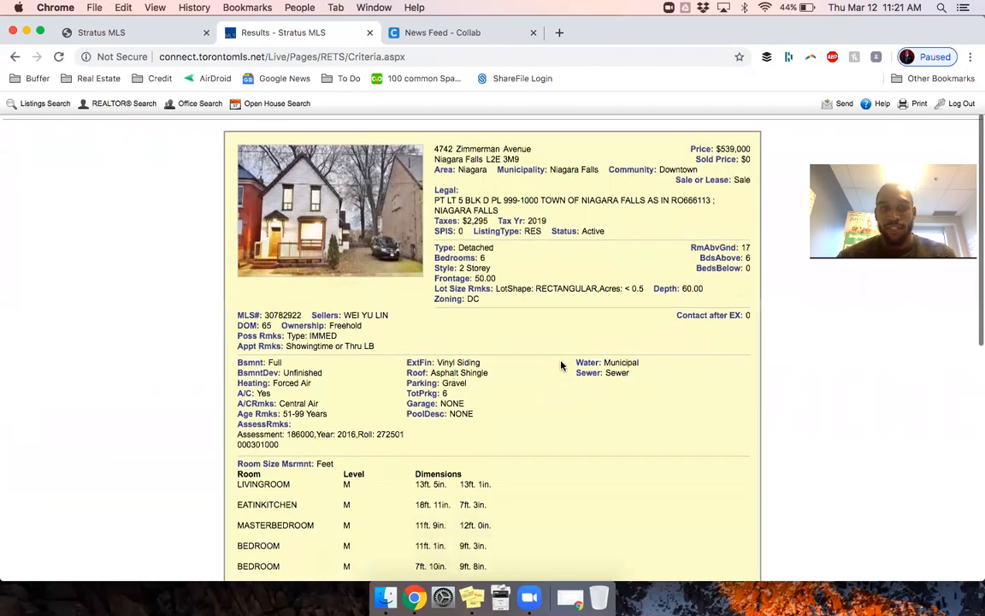
scroll(561, 366, "down", 10)
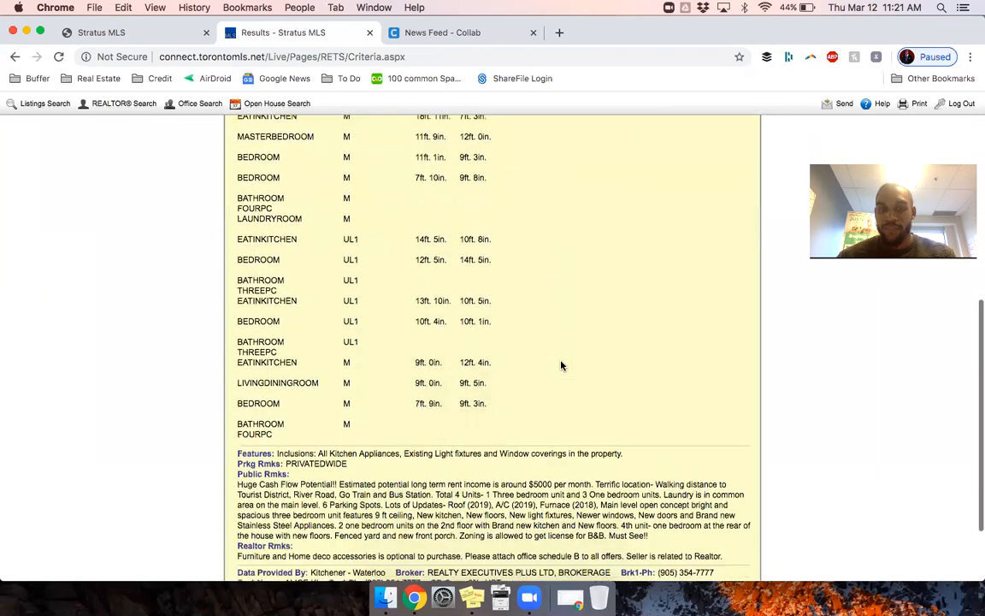
scroll(561, 365, "up", 14)
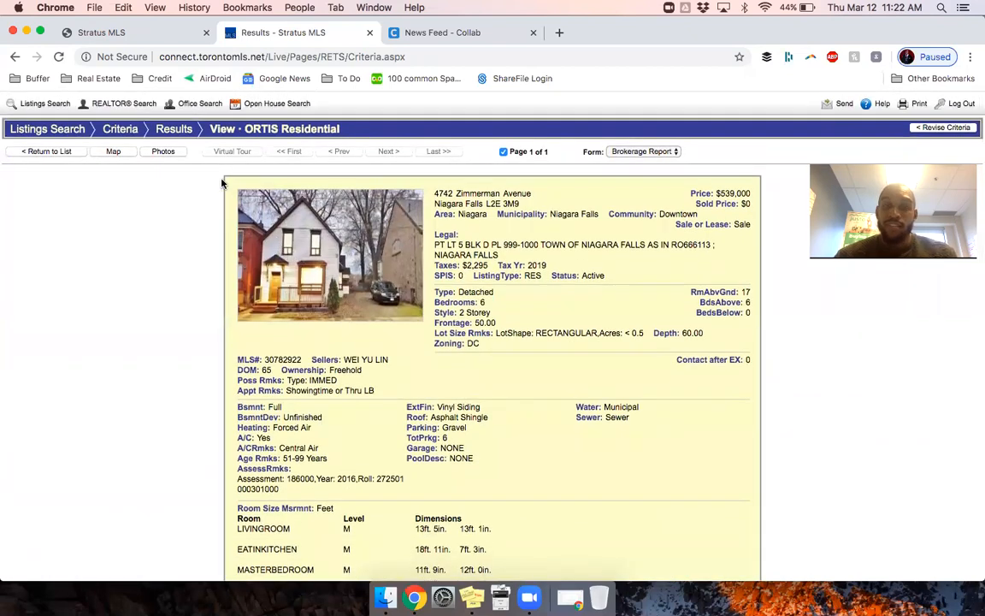
Step: Enlarge the listing's house photo, then return to the TREB search criteria form
left_click(163, 151)
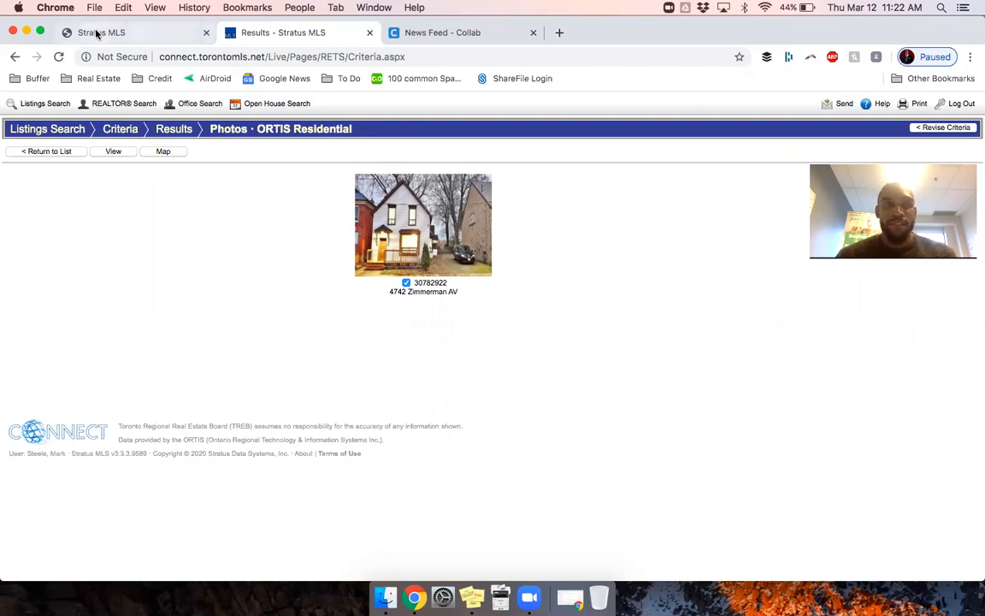
left_click(375, 219)
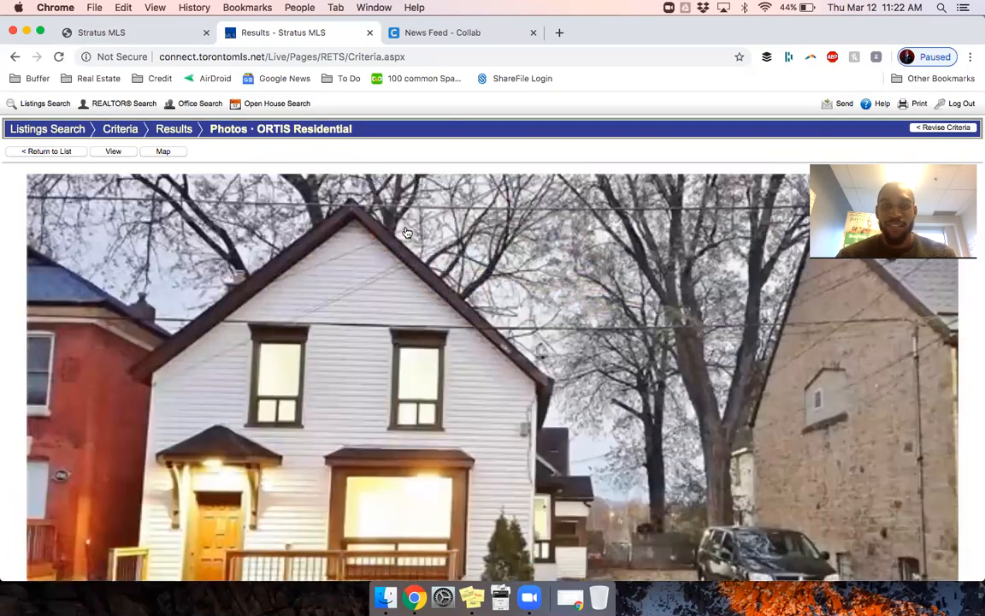
left_click(143, 38)
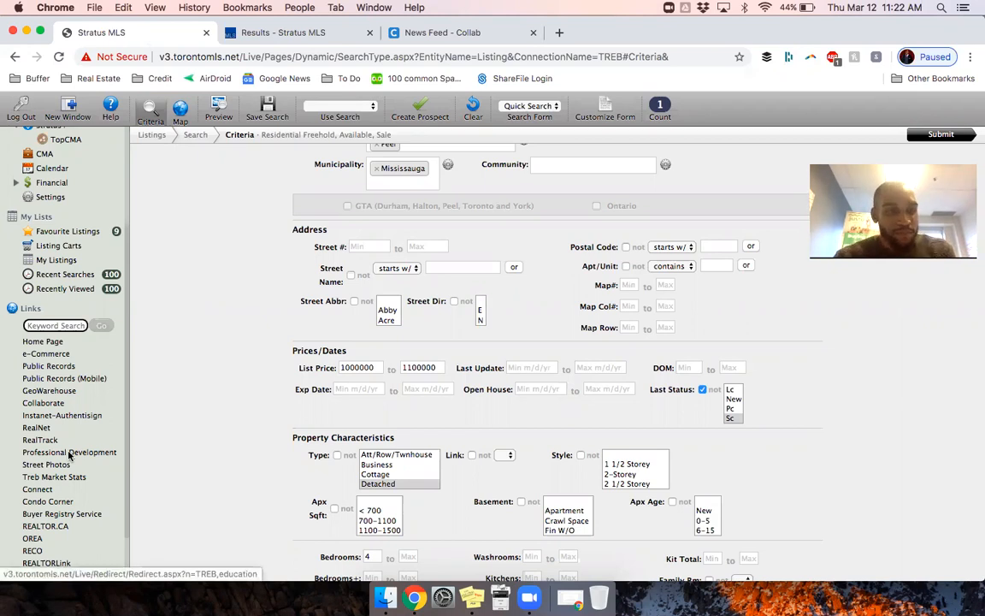
left_click(64, 370)
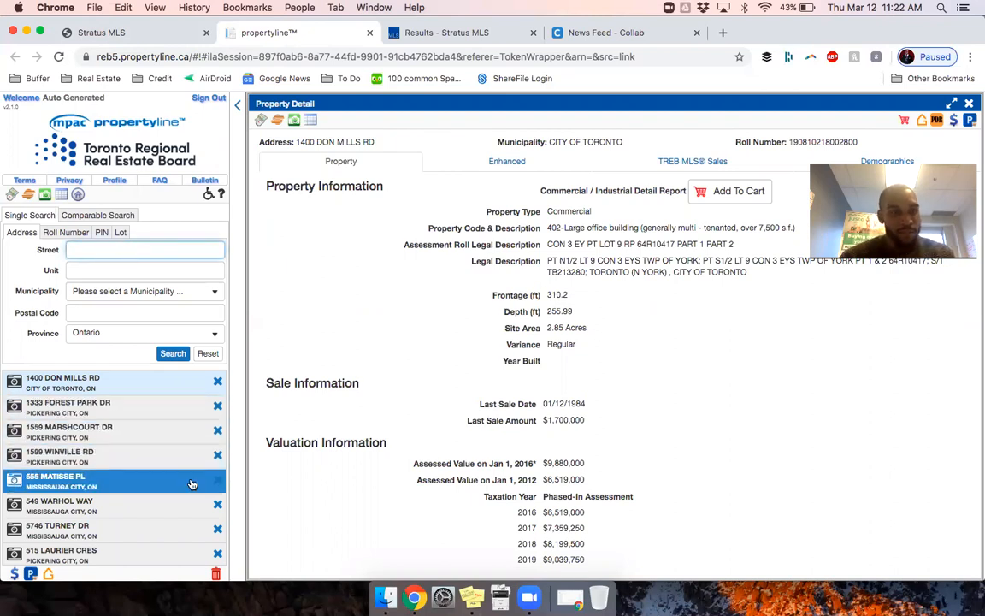
left_click(118, 463)
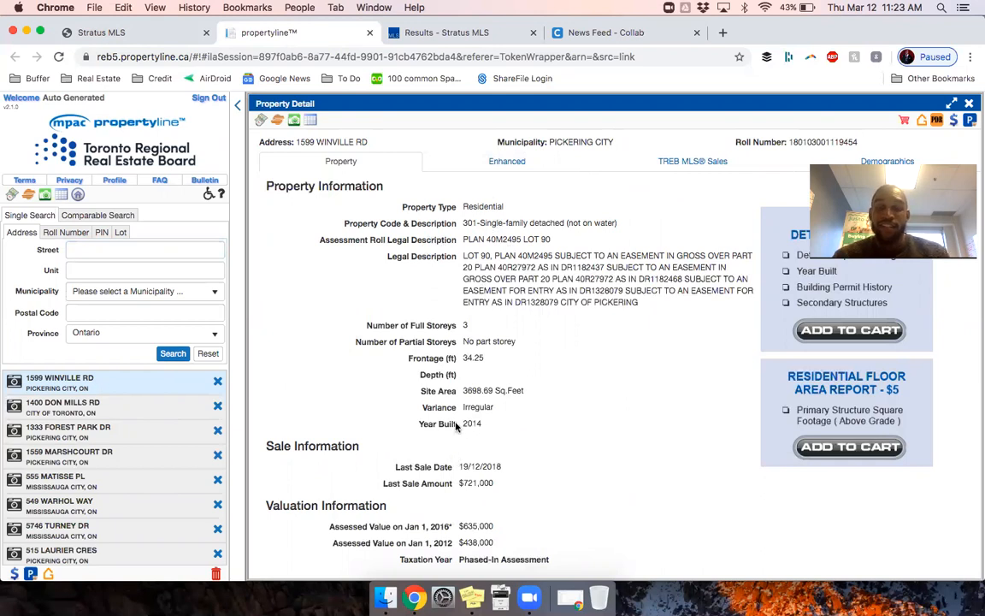
left_click_drag(419, 423, 484, 427)
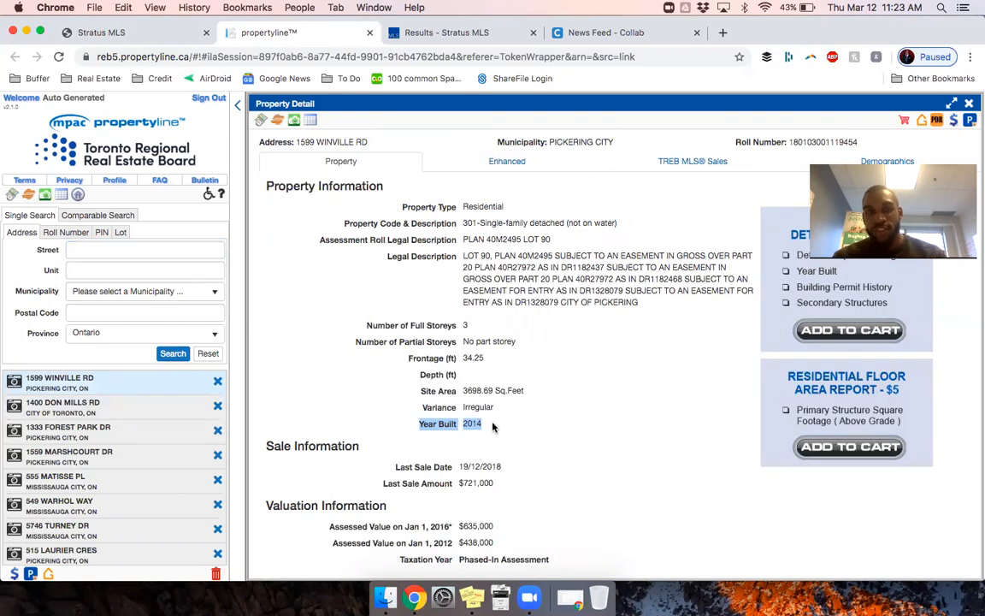
left_click_drag(492, 427, 420, 422)
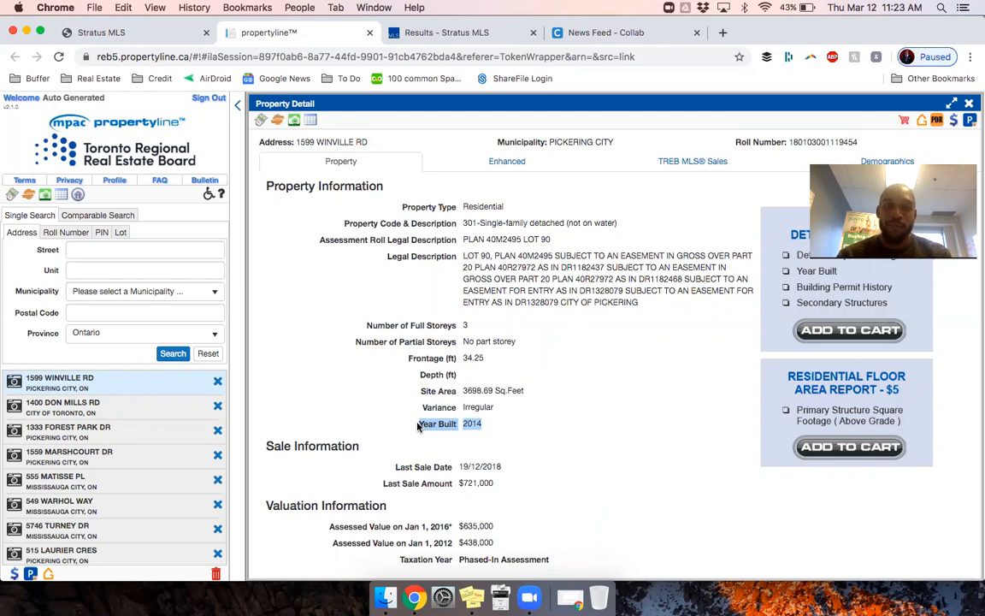
Step: Highlight the last sale date and amount, then view the Enhanced property details
left_click(466, 468)
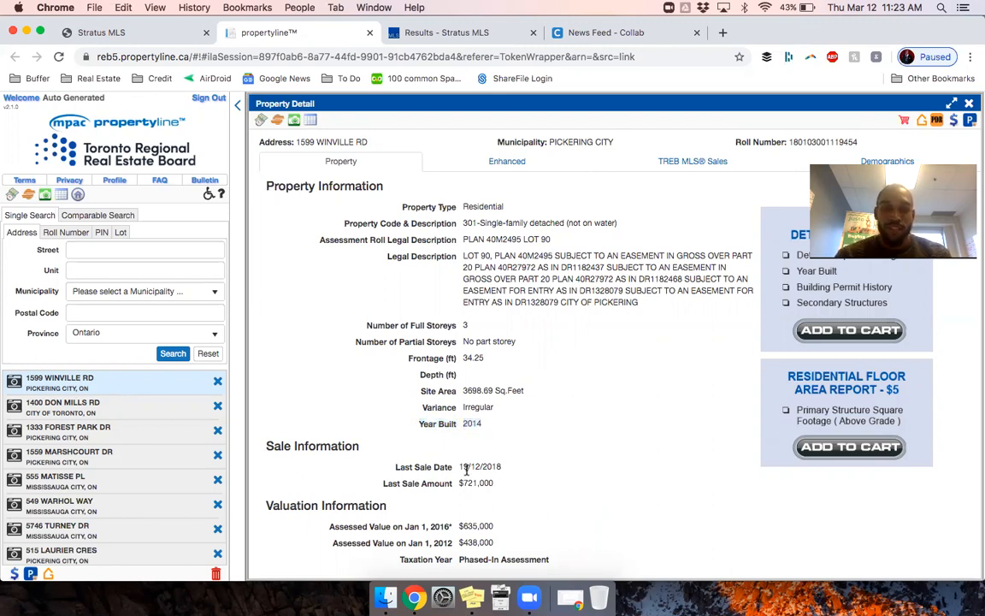
left_click_drag(394, 464, 435, 482)
left_click(409, 464)
left_click(504, 161)
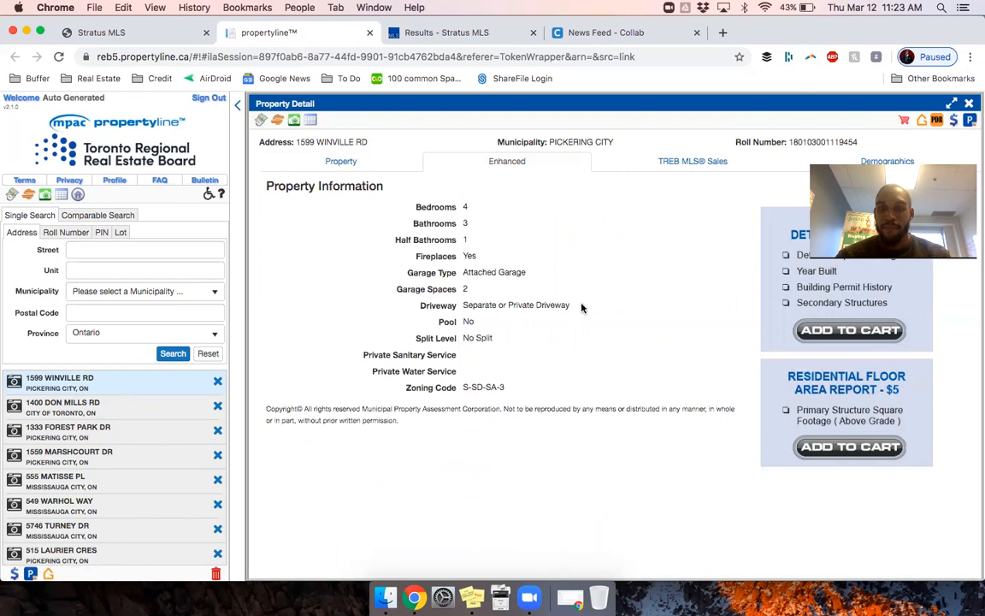
Step: Check TREB MLS sales history, then scroll Demographics charts showing 91.09% owner-occupied, 61.13% married
left_click(691, 162)
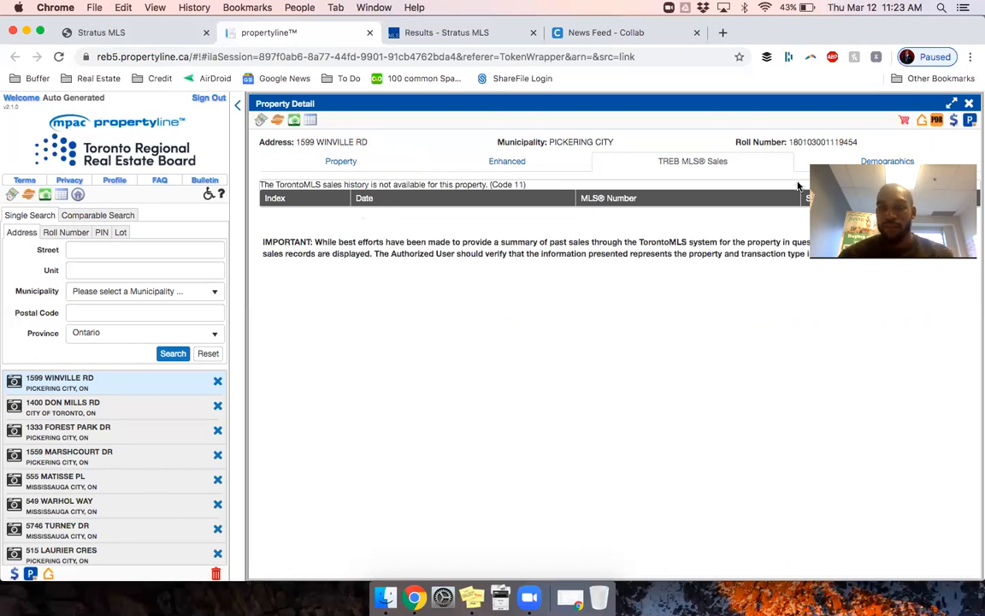
left_click(894, 158)
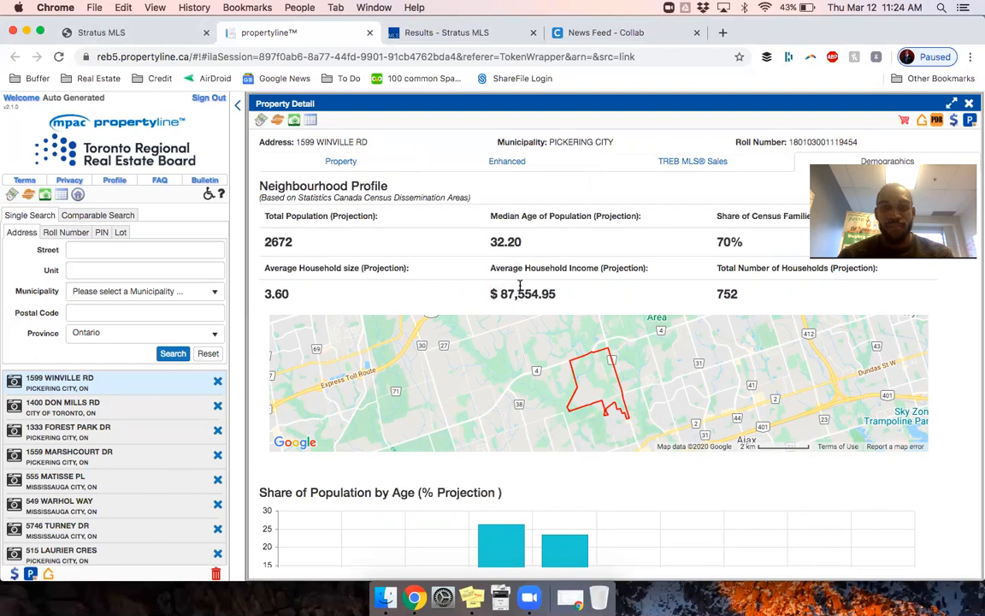
scroll(520, 288, "down", 8)
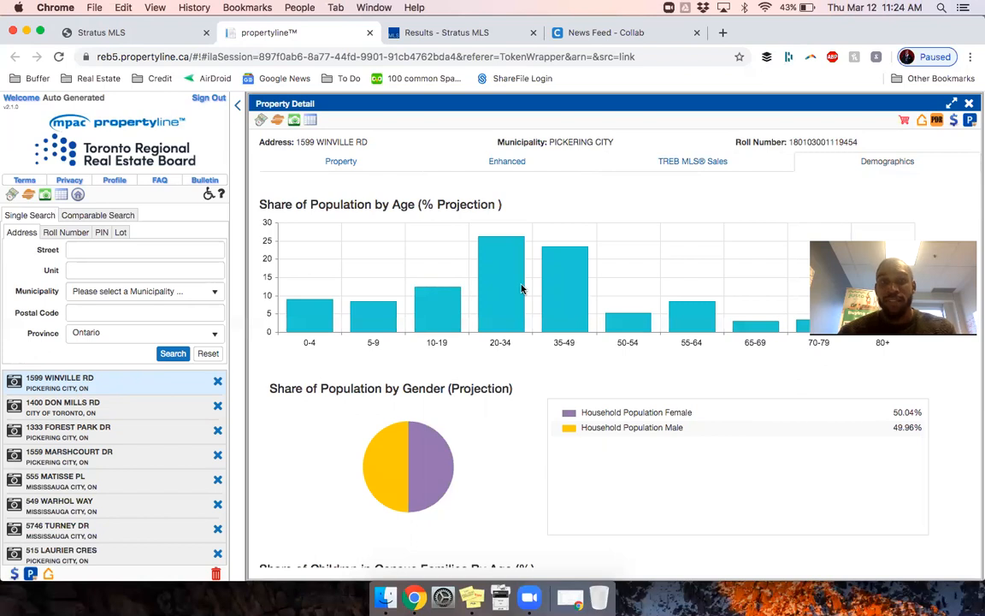
scroll(522, 289, "down", 10)
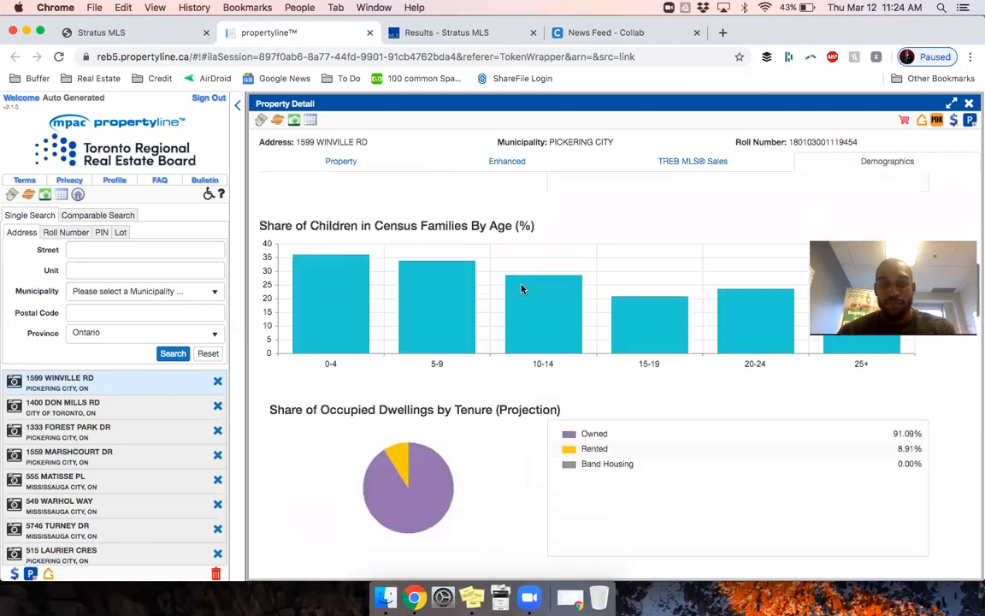
scroll(522, 289, "down", 7)
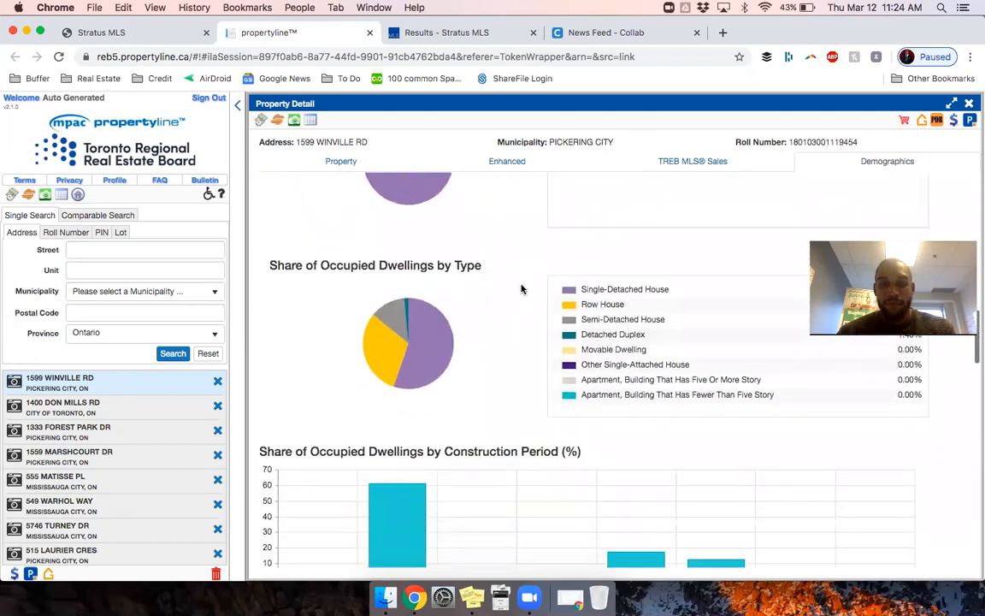
scroll(522, 289, "down", 5)
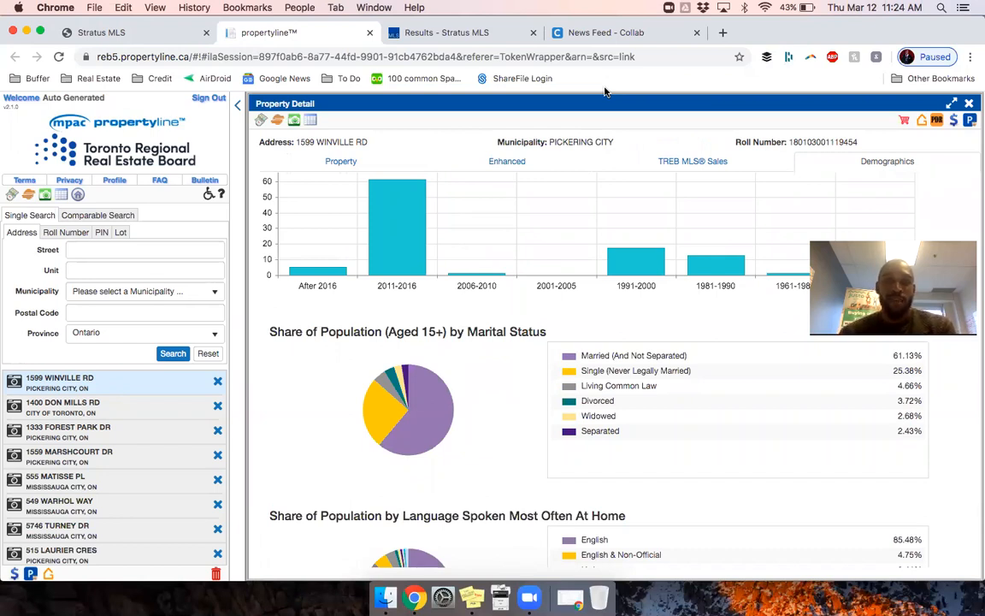
left_click(922, 123)
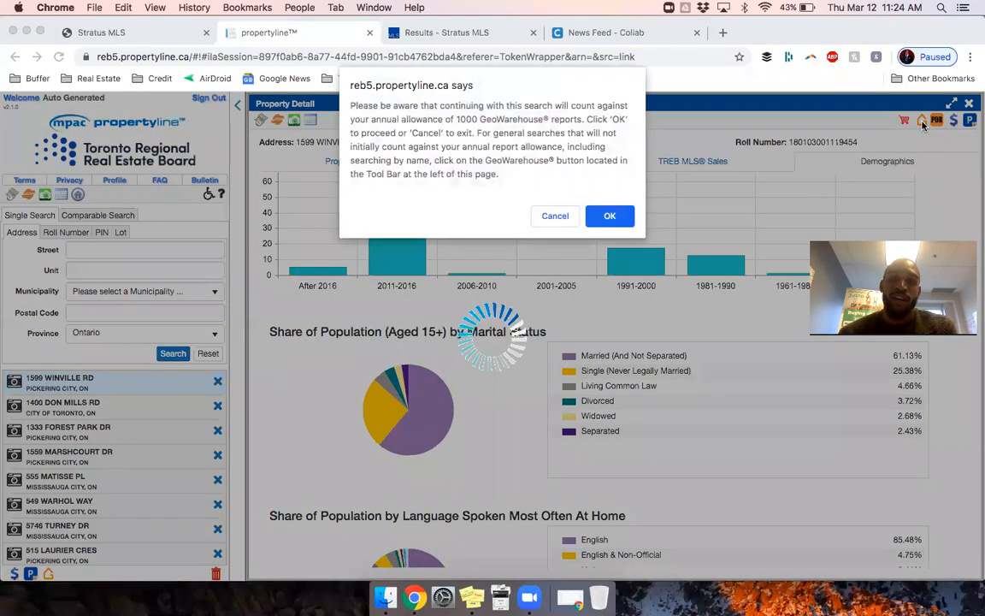
left_click(605, 216)
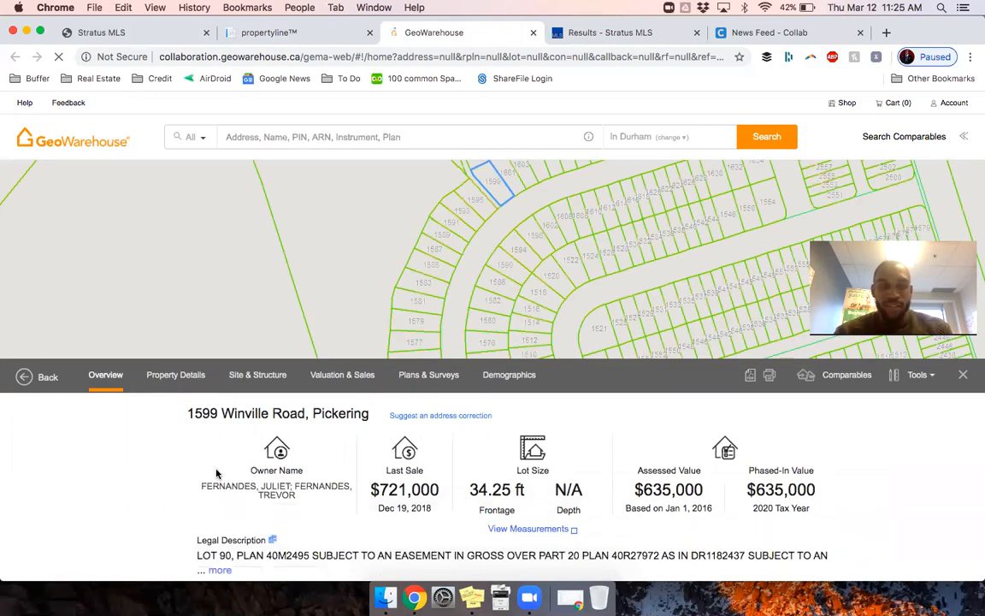
left_click_drag(256, 469, 304, 489)
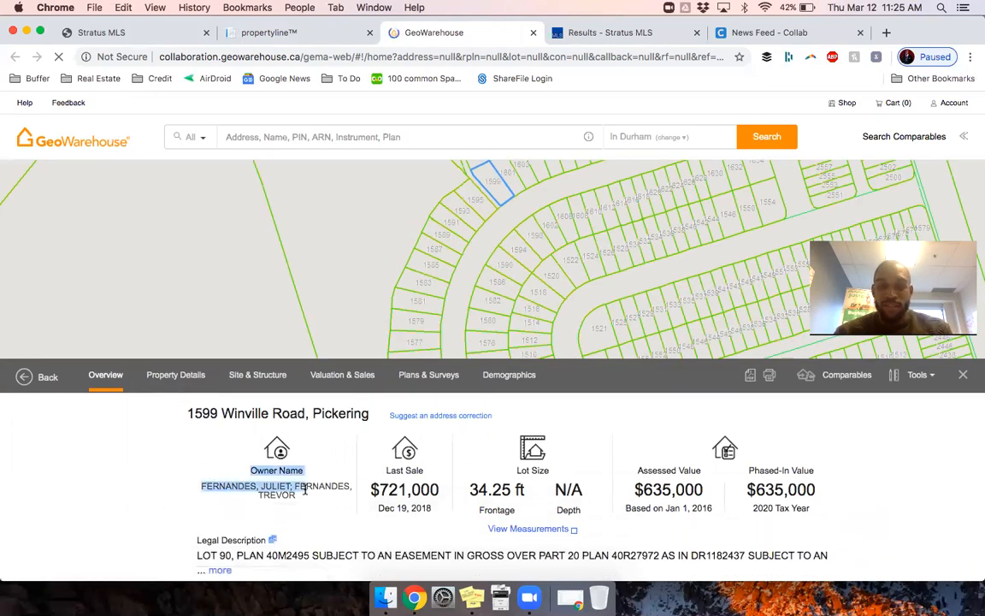
left_click(677, 488)
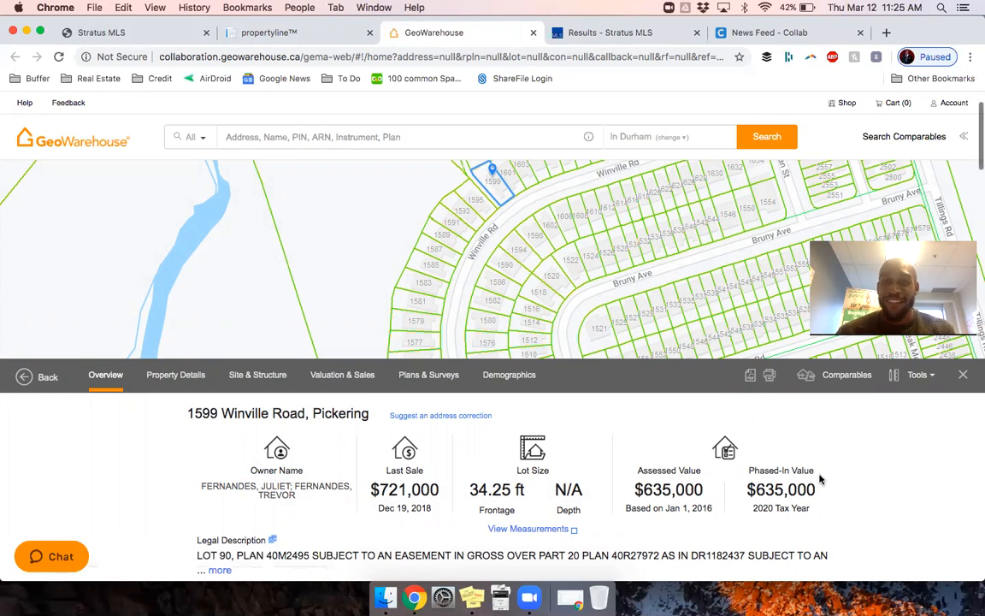
left_click_drag(365, 220, 321, 275)
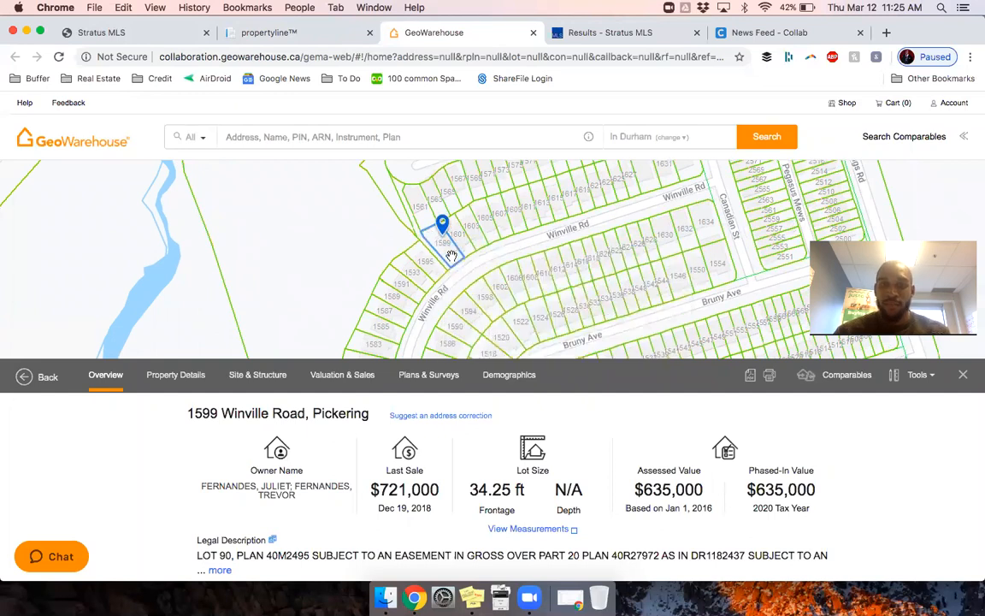
Step: Scroll through Valuation, Plans & Surveys and Demographics sections, then close the propertyline page
scroll(137, 505, "down", 5)
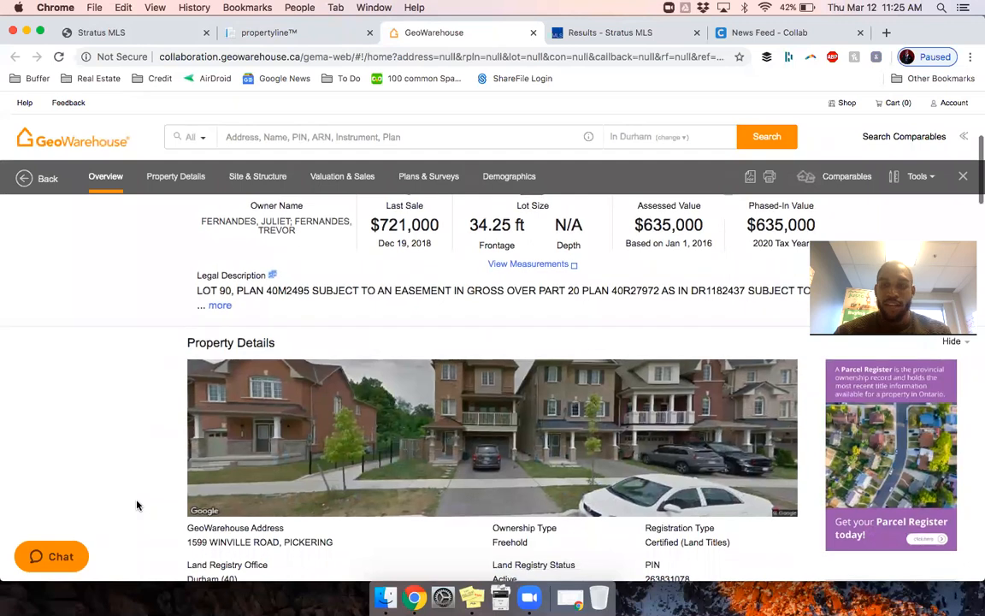
scroll(137, 505, "down", 4)
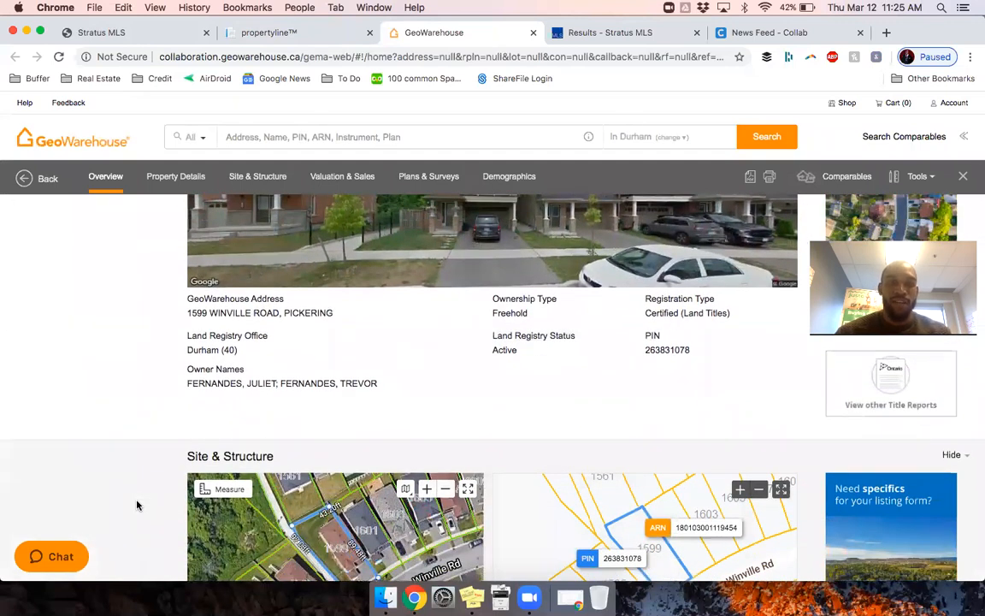
scroll(128, 370, "down", 3)
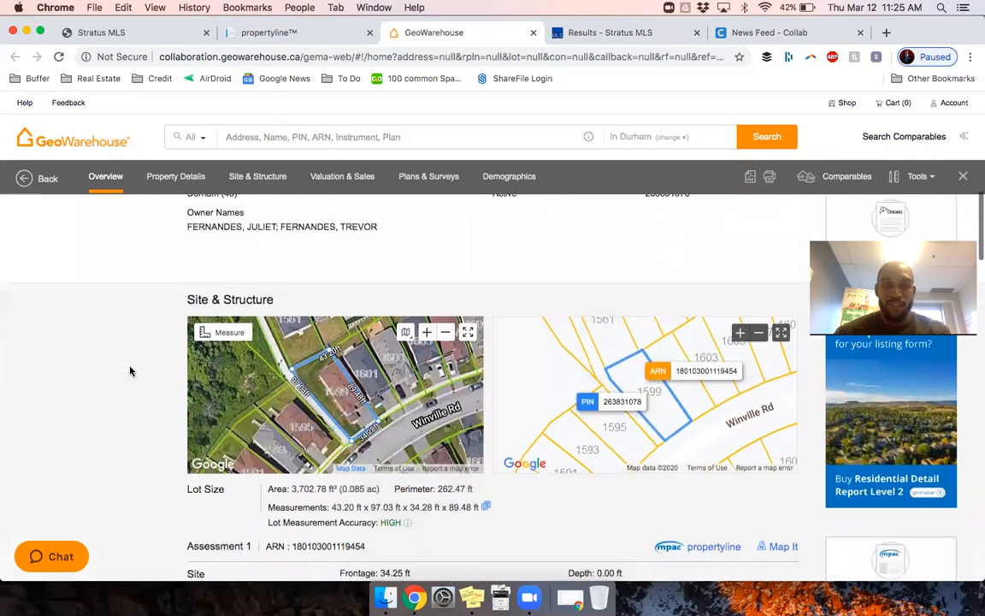
scroll(130, 370, "down", 1)
scroll(130, 370, "down", 2)
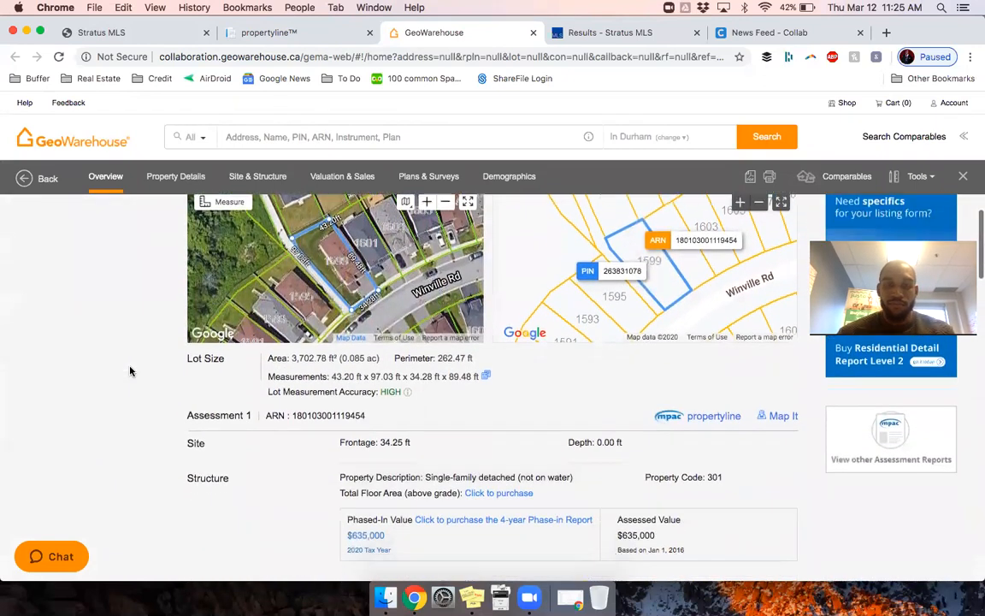
scroll(130, 370, "down", 4)
scroll(133, 370, "down", 3)
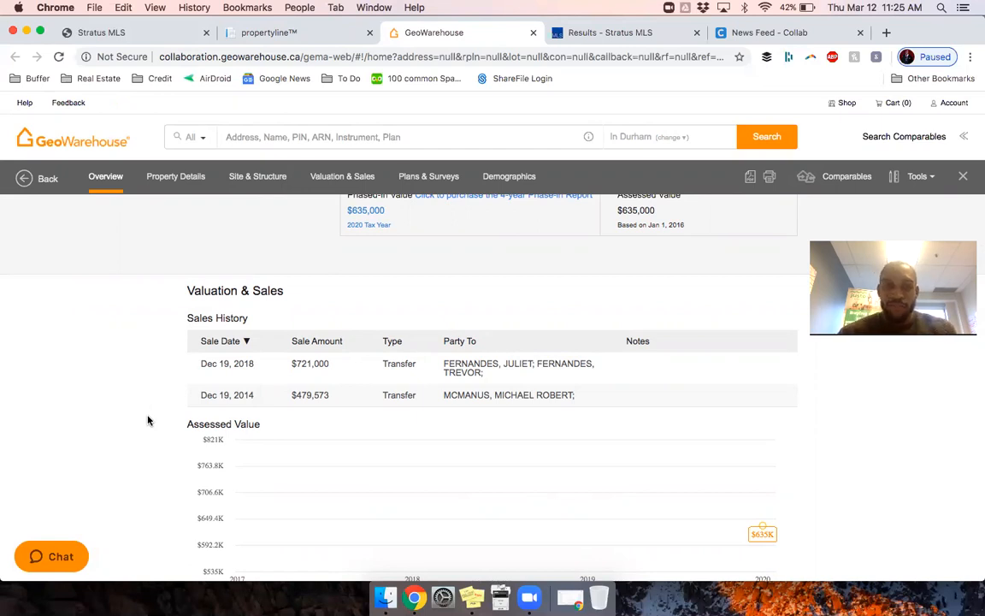
scroll(165, 357, "down", 10)
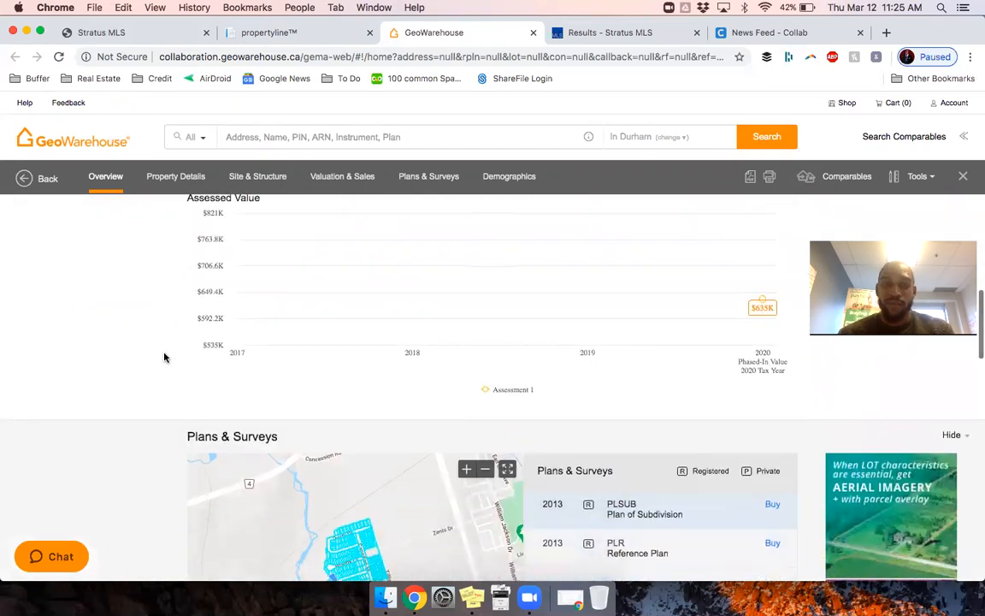
scroll(165, 358, "down", 8)
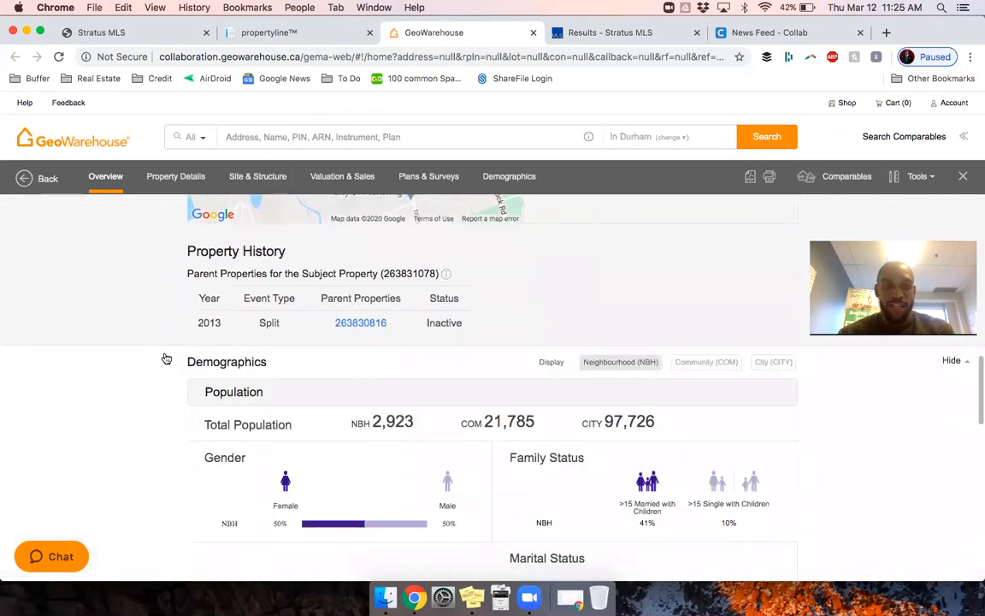
scroll(166, 358, "down", 8)
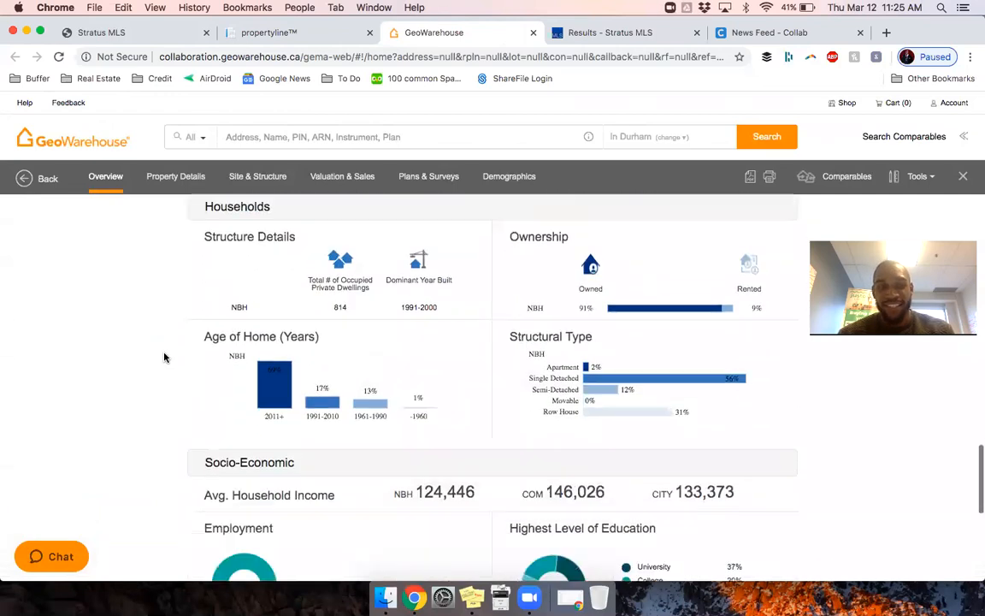
scroll(165, 357, "down", 3)
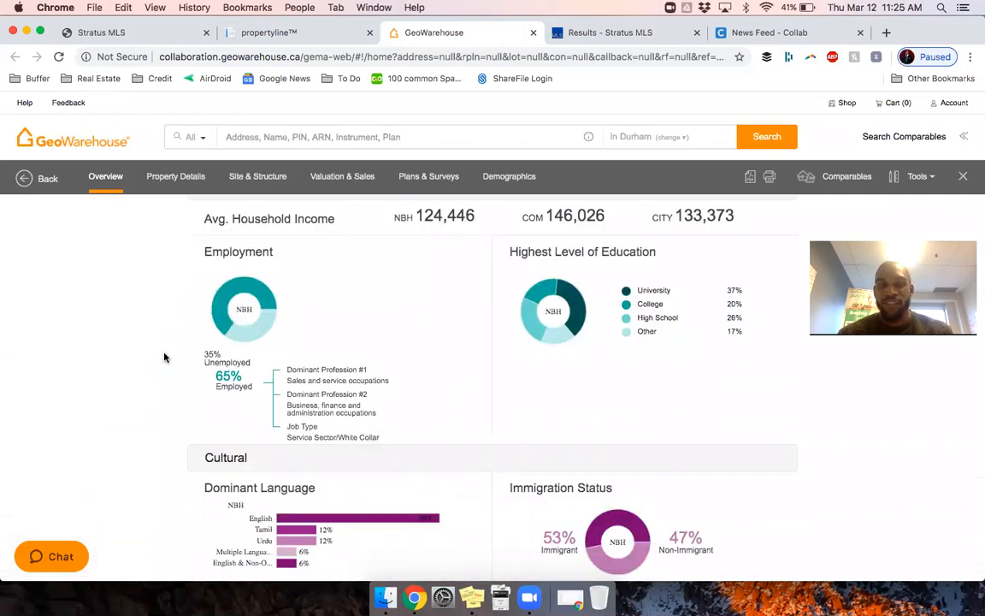
scroll(165, 357, "down", 4)
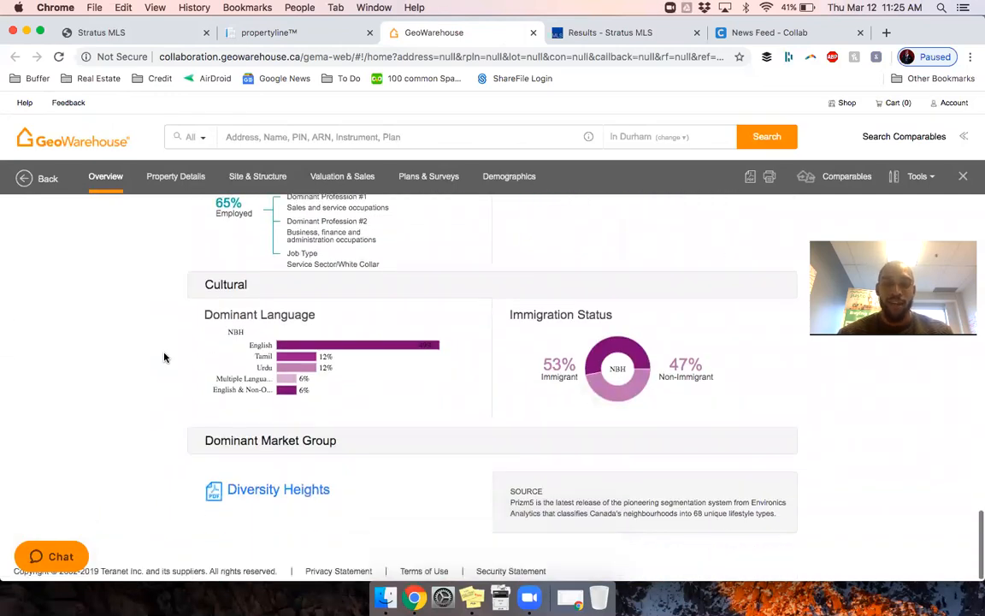
scroll(165, 357, "up", 15)
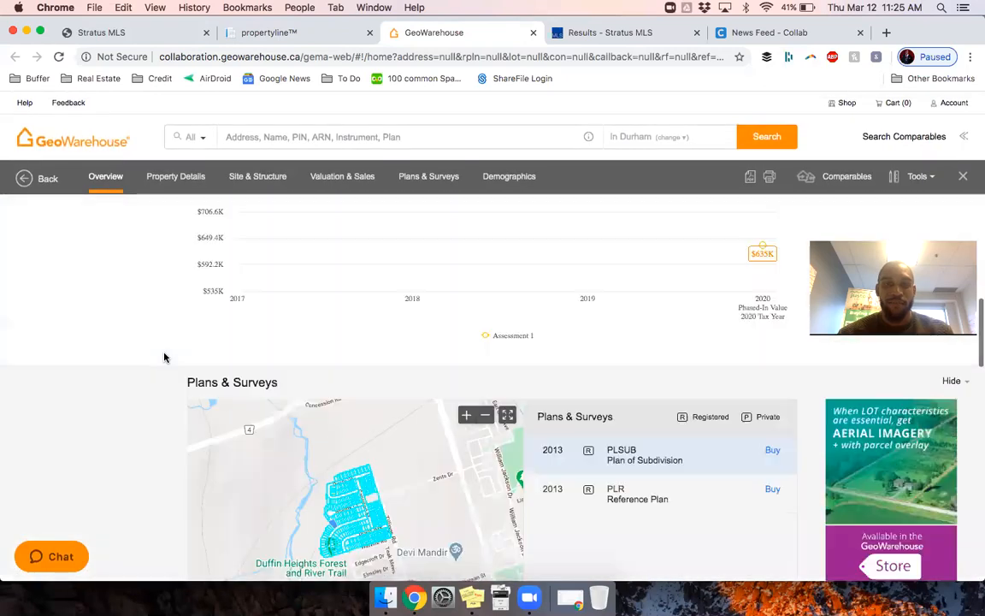
scroll(165, 358, "up", 15)
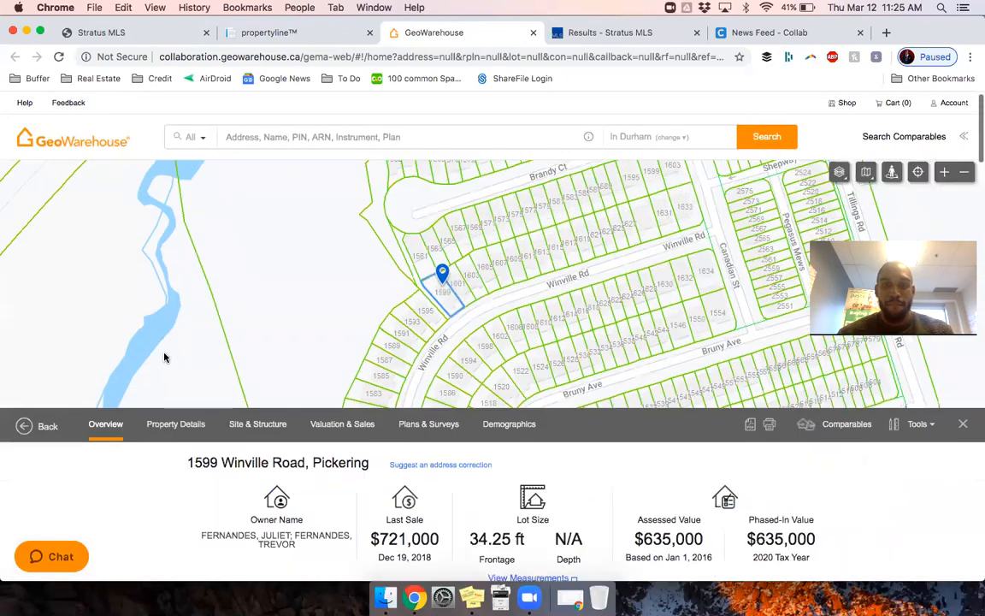
scroll(165, 358, "up", 1)
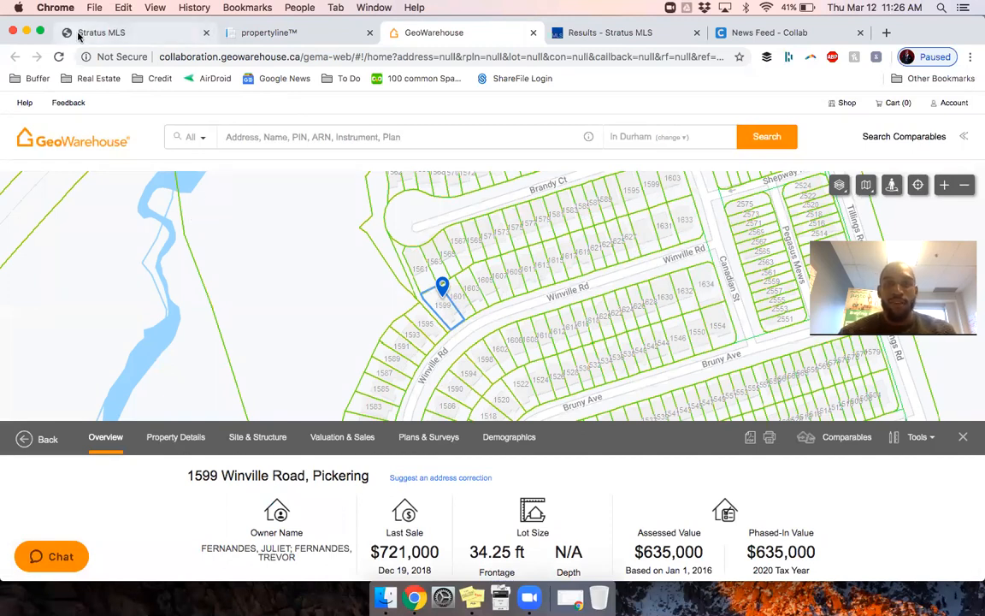
left_click(369, 35)
Step: Close the GeoWarehouse, results and Collab pages, and open the TREB community map
left_click(369, 35)
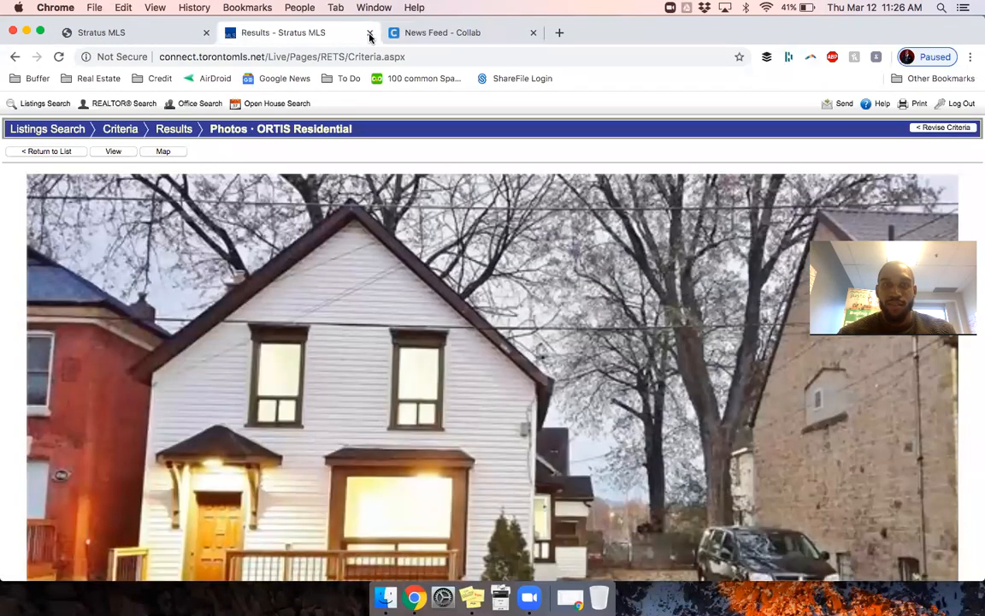
left_click(369, 35)
left_click(369, 35)
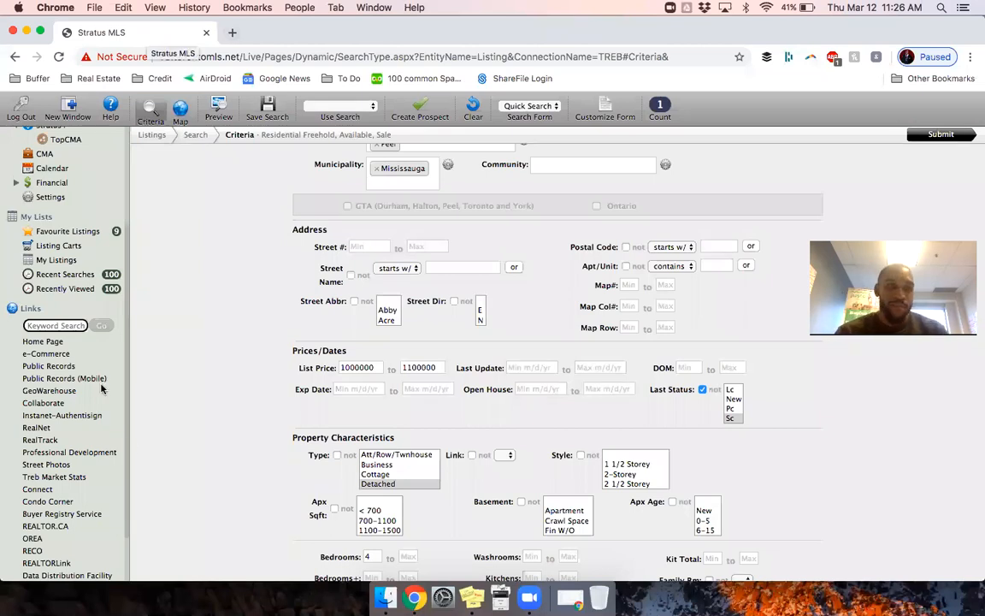
scroll(70, 438, "down", 3)
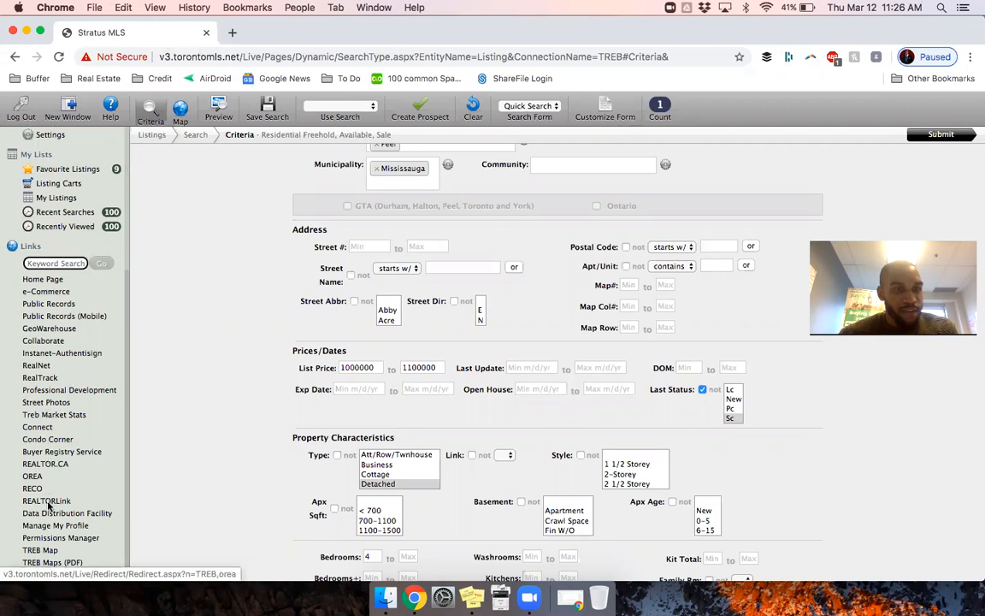
left_click(53, 552)
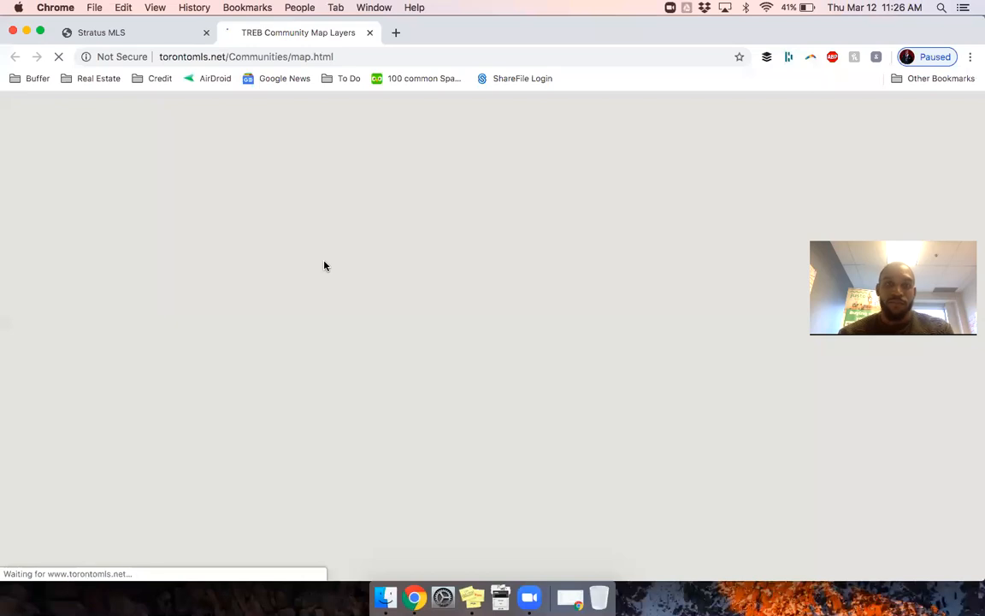
Step: Clear the Stratus MLS criteria, set Area to Toronto, and browse its district list
left_click(136, 34)
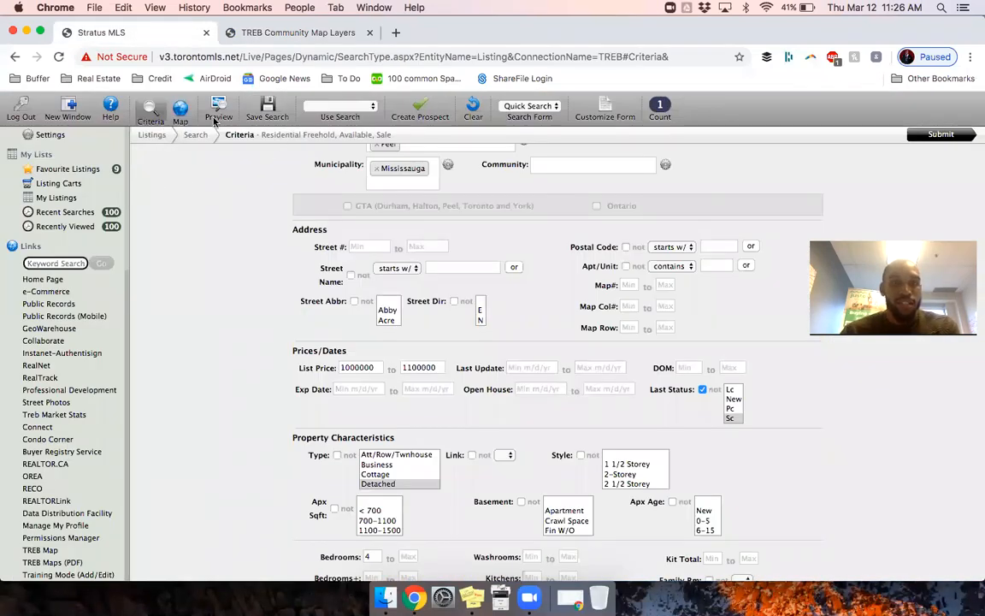
left_click(473, 109)
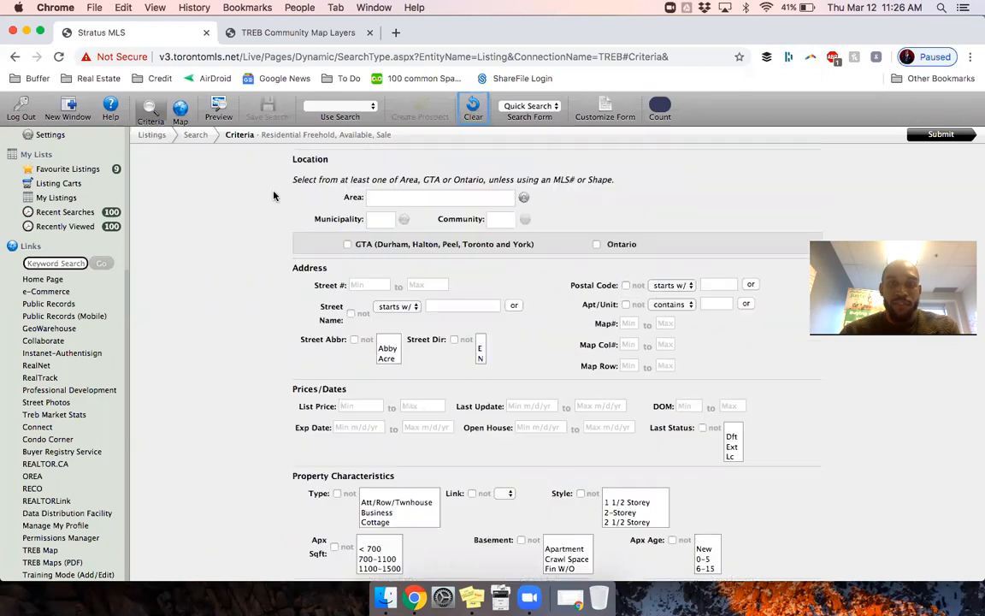
left_click(377, 197)
type("toron")
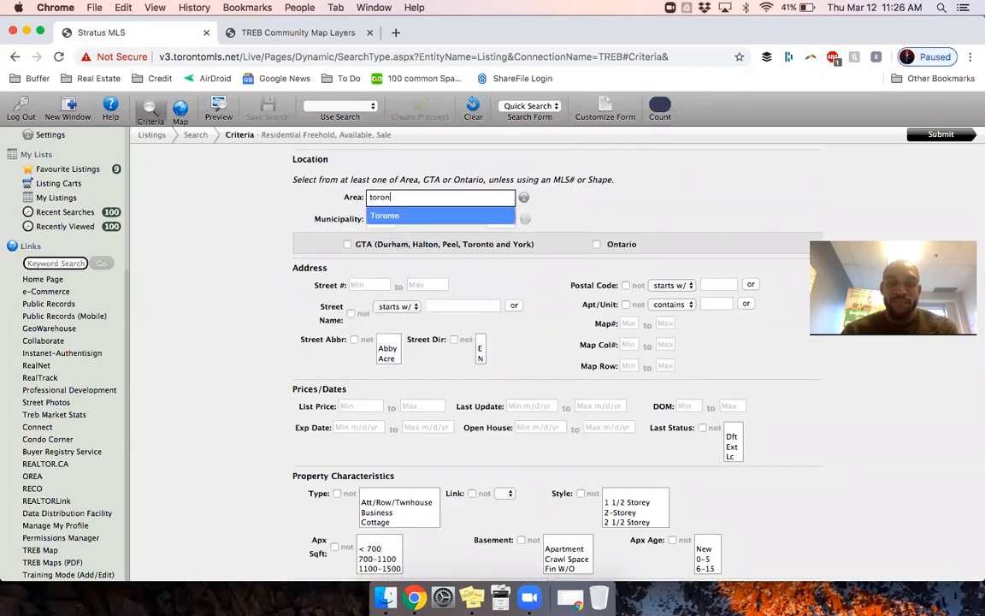
key("Return")
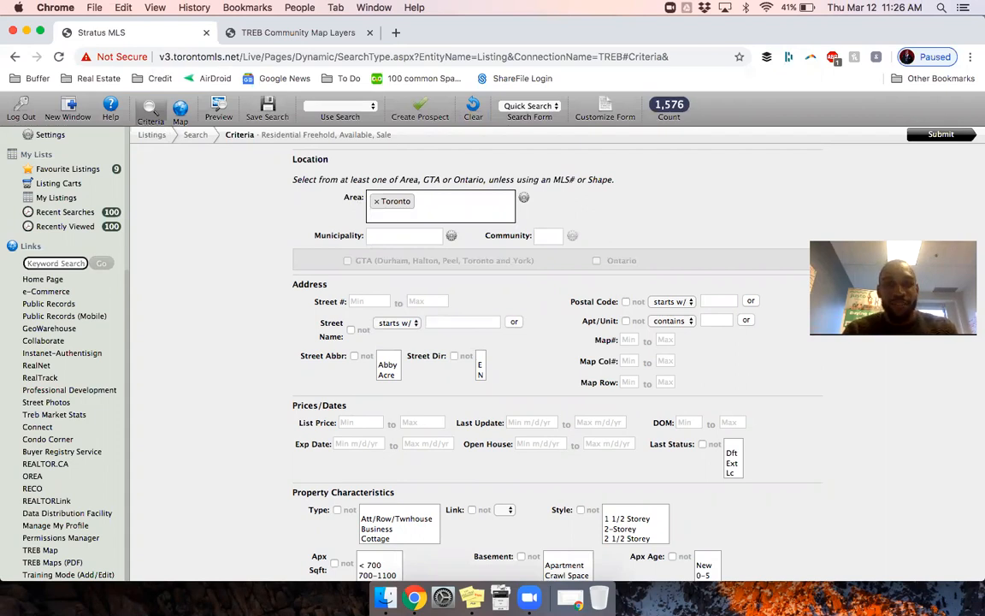
left_click(418, 236)
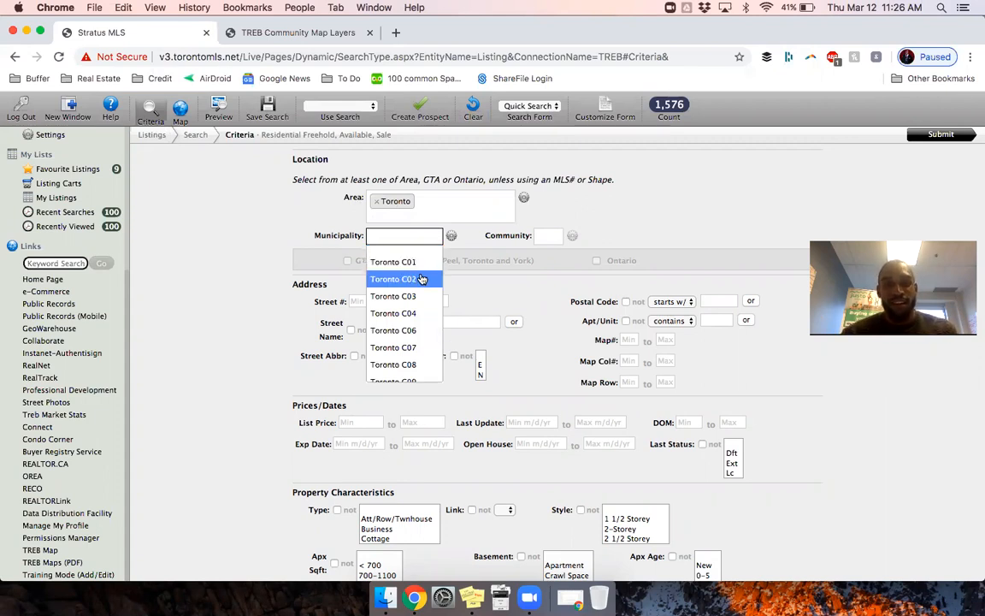
scroll(417, 318, "down", 3)
scroll(416, 325, "down", 5)
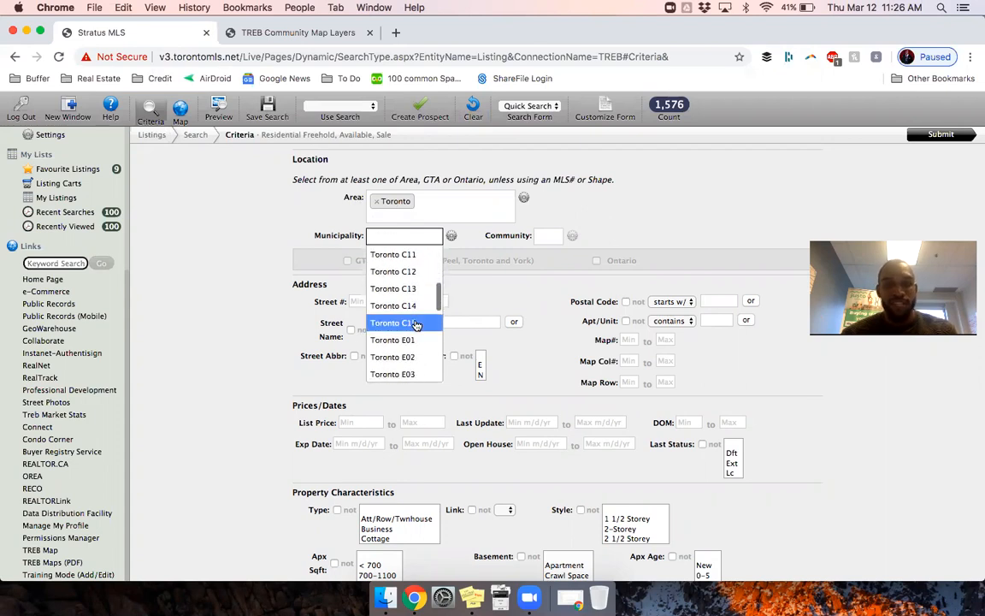
scroll(416, 325, "down", 4)
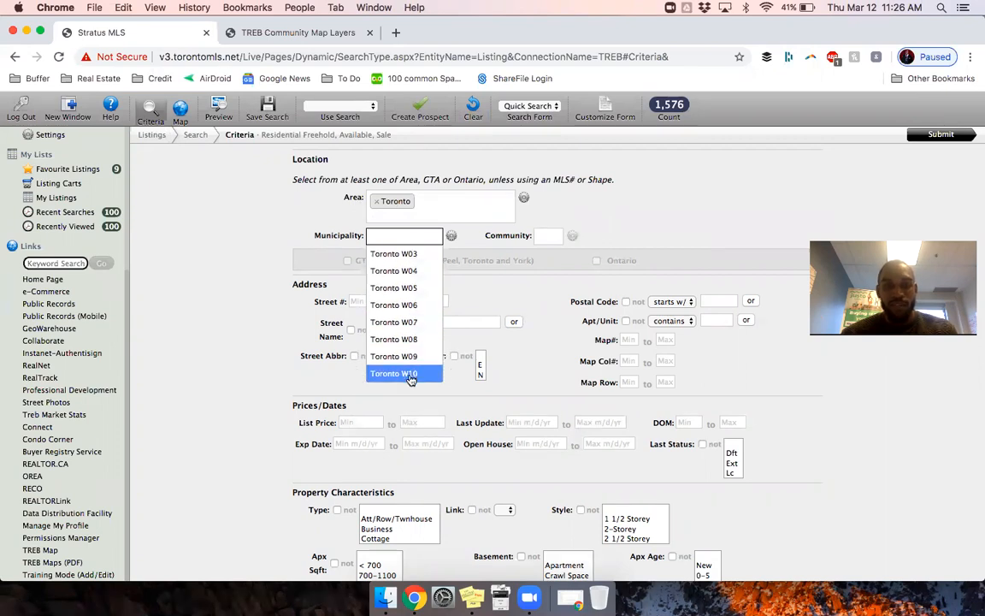
left_click(276, 332)
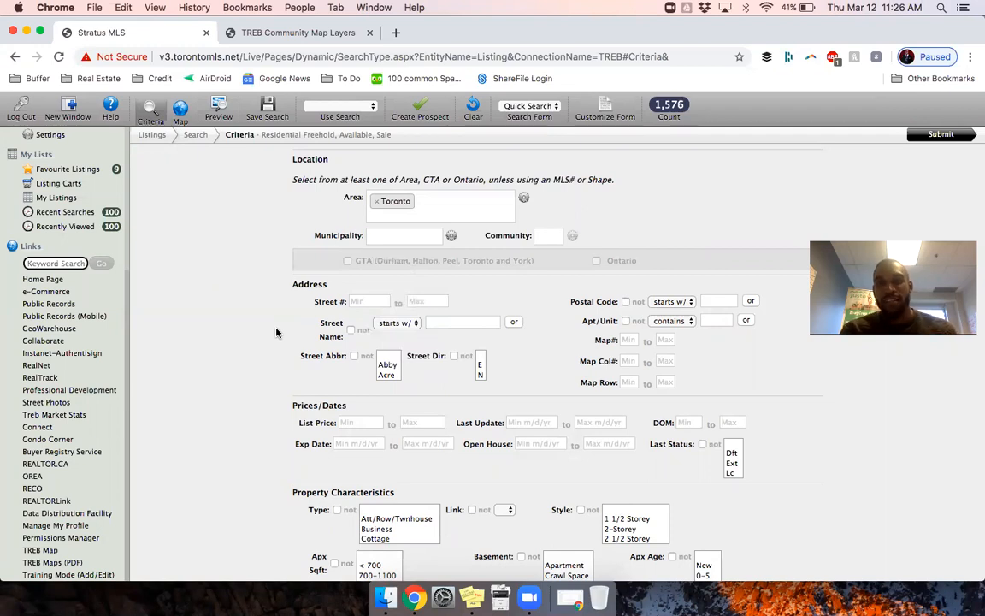
Step: Find 'davisville toronto' on the community map and zoom out around the pin
left_click(259, 37)
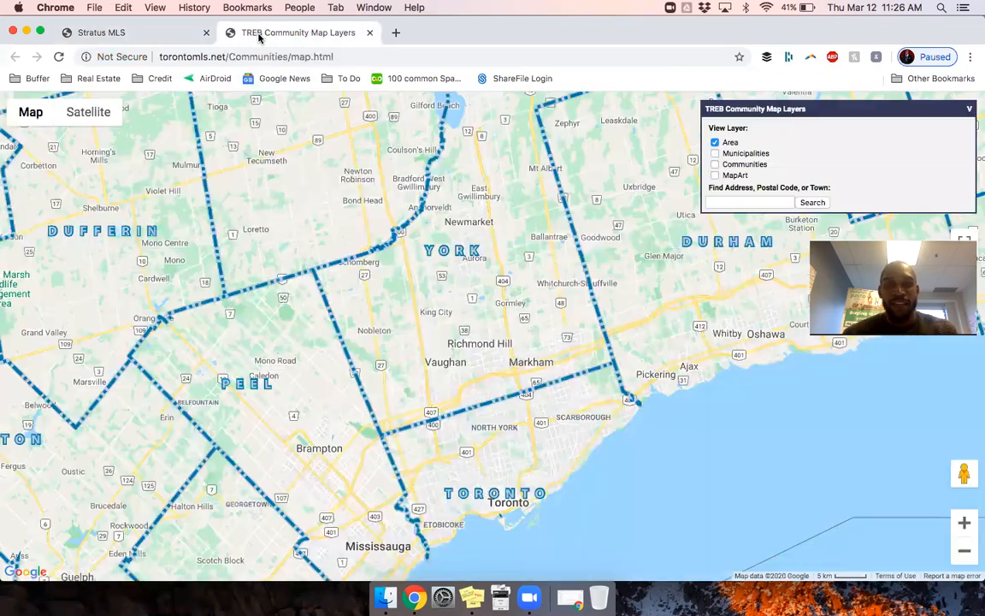
left_click(137, 35)
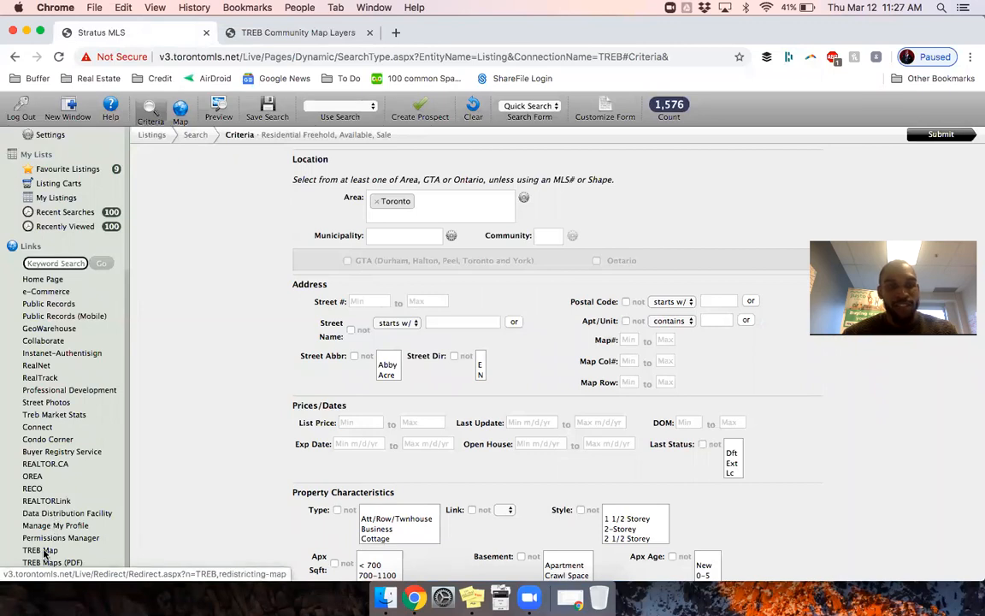
left_click(265, 38)
left_click(730, 201)
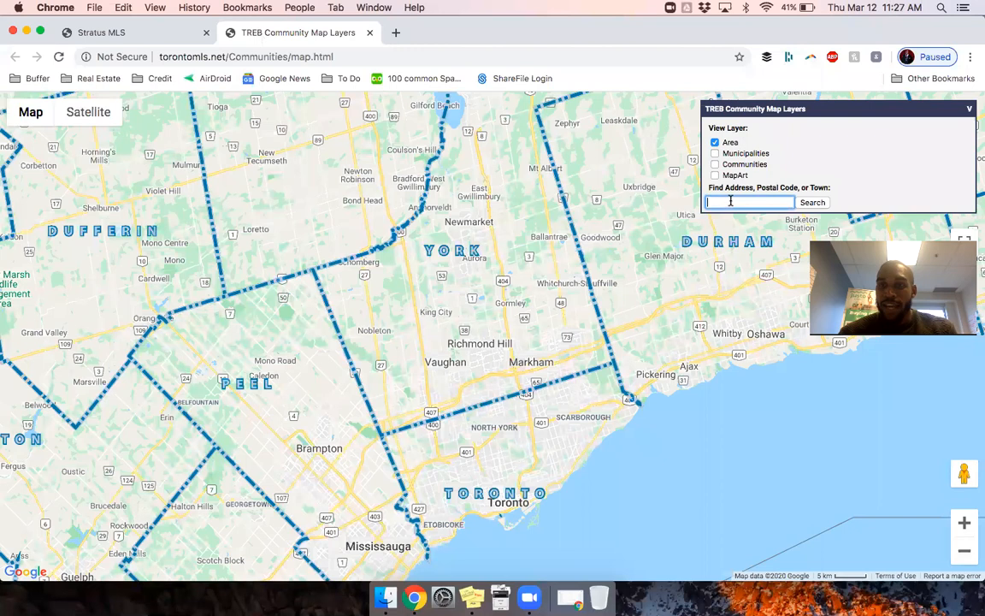
type("davisville toronto")
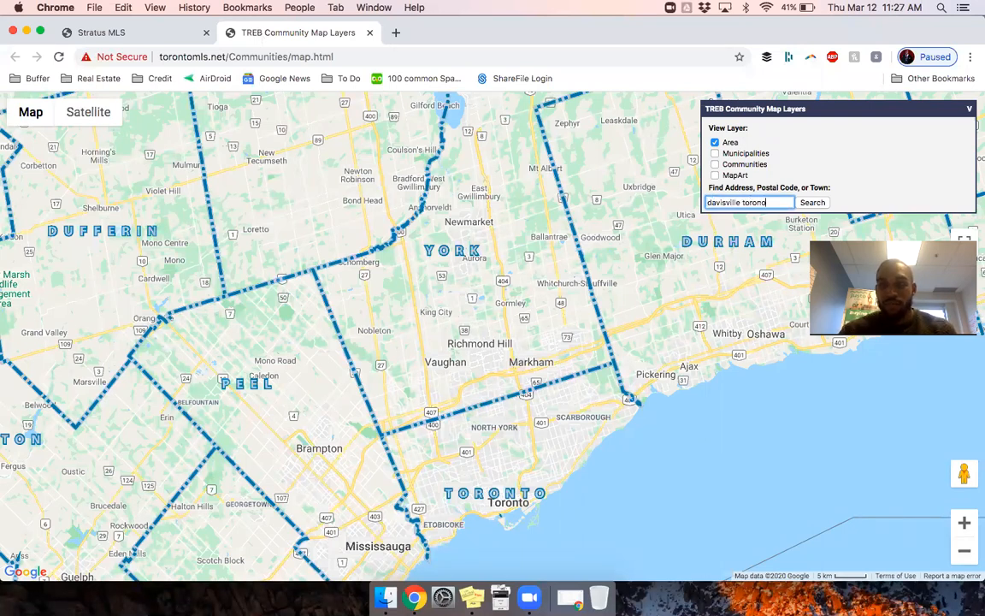
left_click(822, 202)
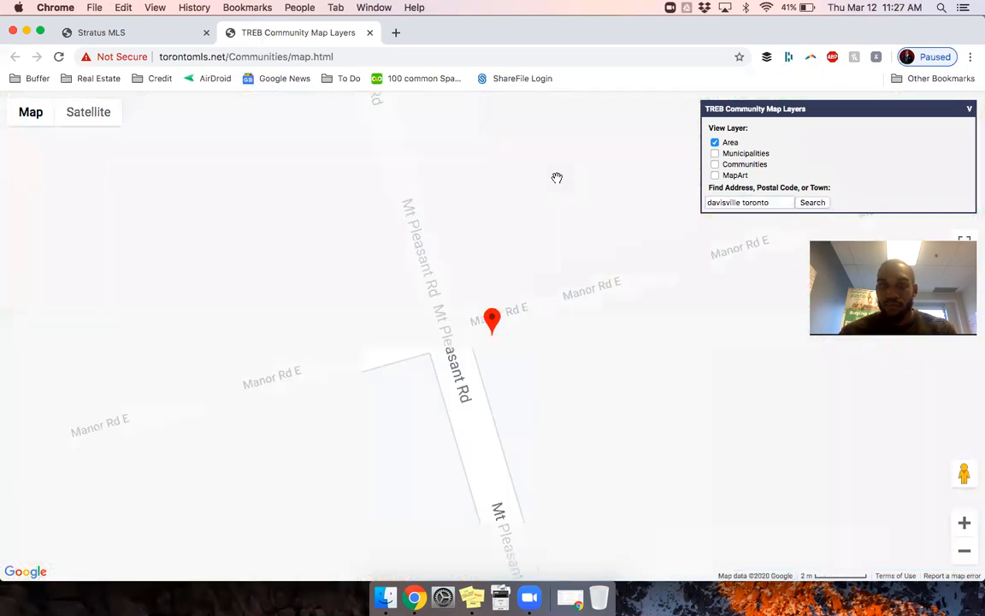
left_click(964, 556)
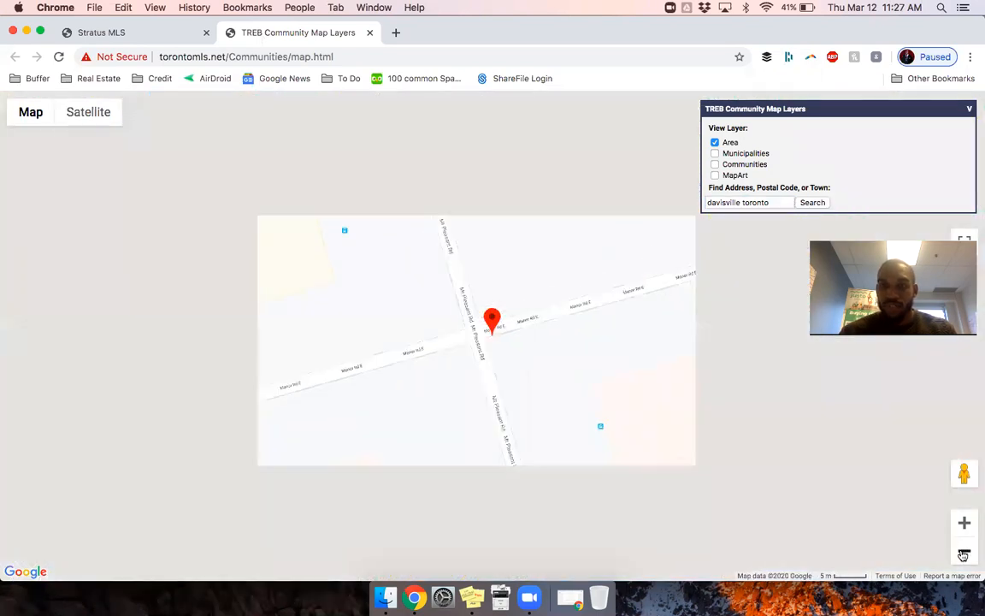
left_click(963, 555)
left_click(963, 556)
left_click(964, 555)
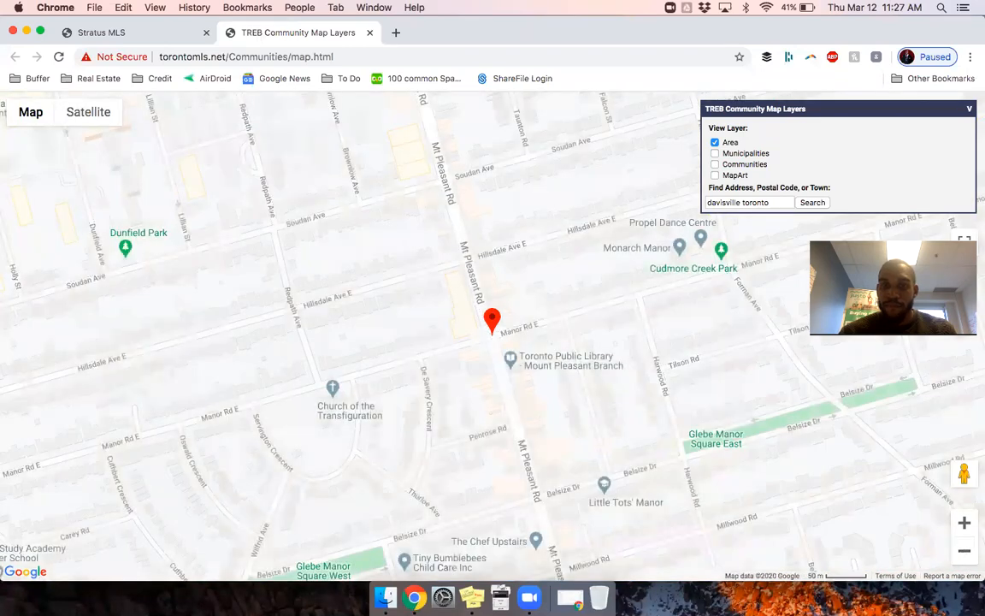
Step: Show Municipalities with Communities off, revealing the pin inside district C10
left_click(714, 153)
left_click(715, 165)
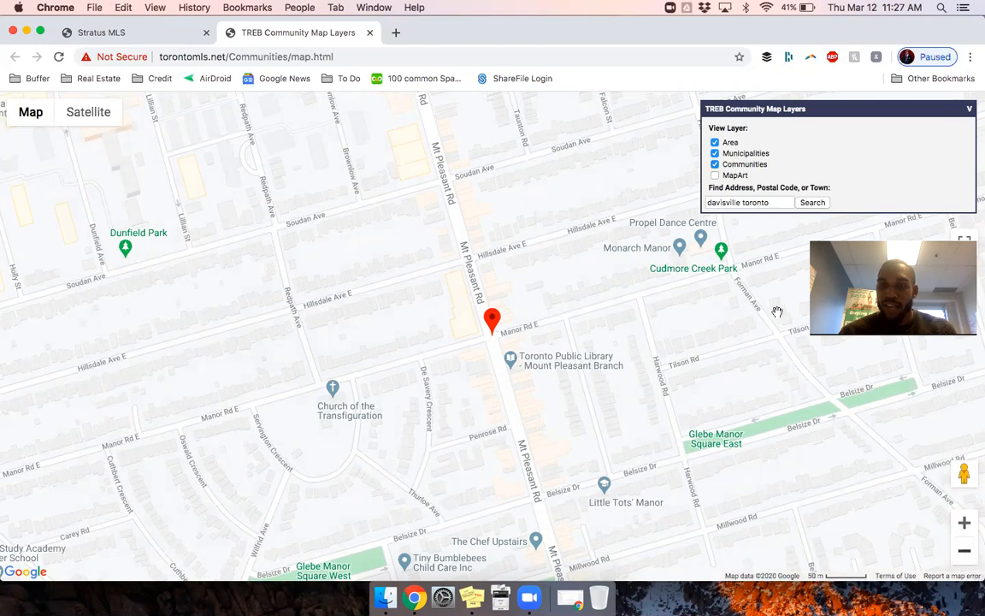
left_click(963, 551)
left_click(963, 552)
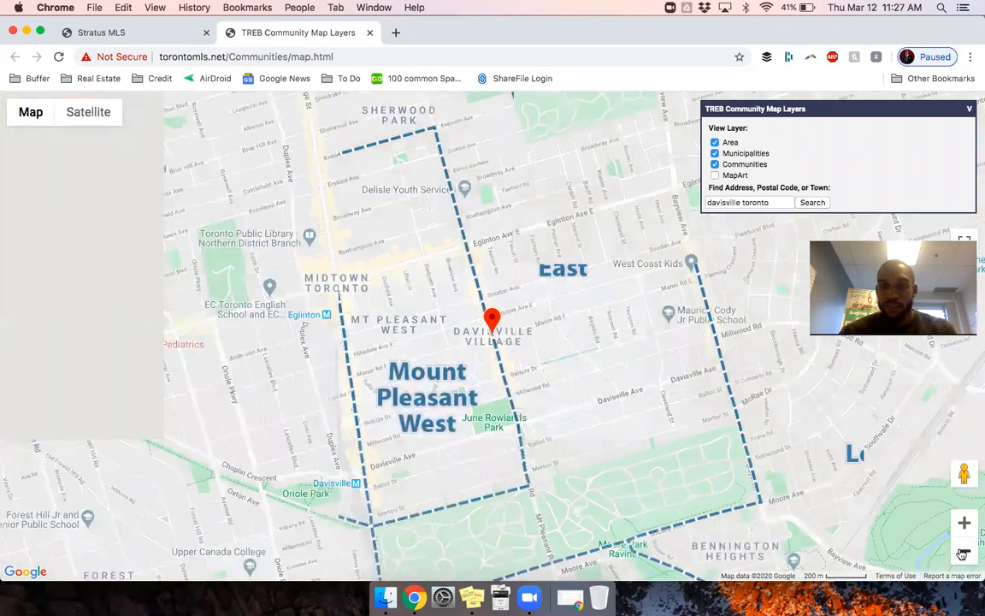
left_click(962, 551)
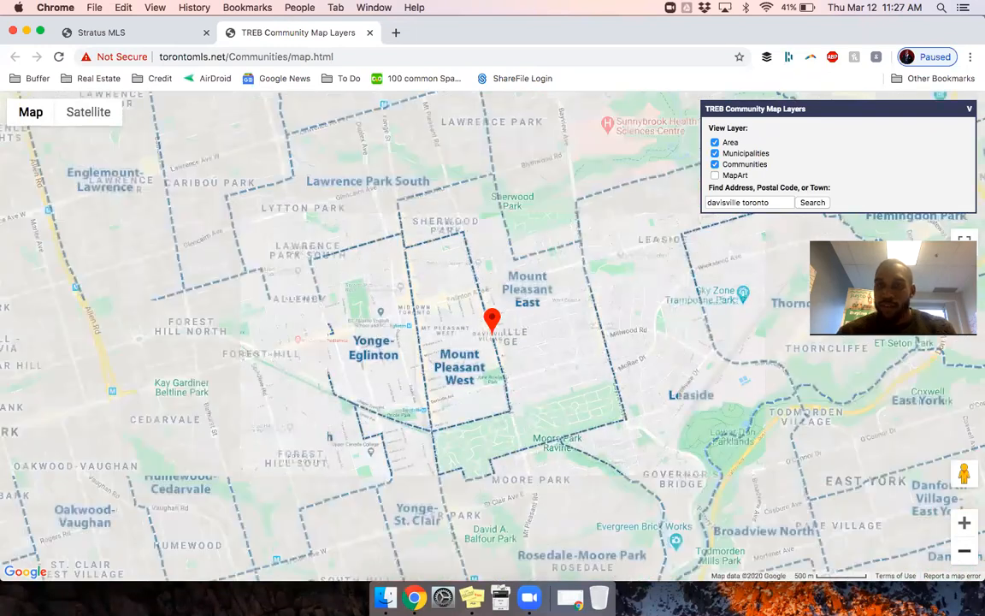
left_click(715, 154)
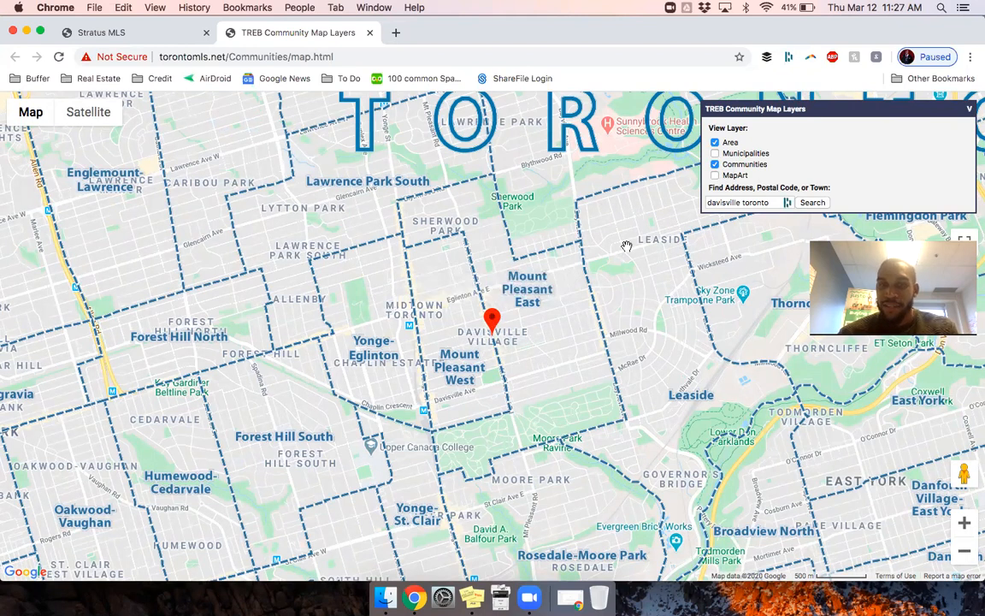
left_click(715, 153)
left_click(714, 164)
left_click(490, 322)
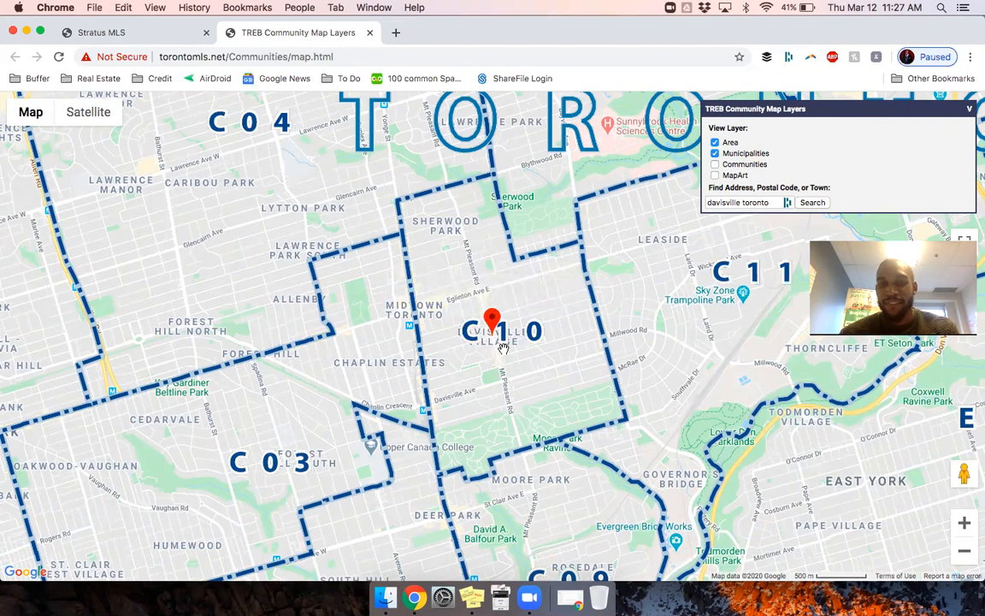
Step: Set Municipality to Toronto C10 and Community to Mount Pleasant East, giving 12 listings
left_click(141, 33)
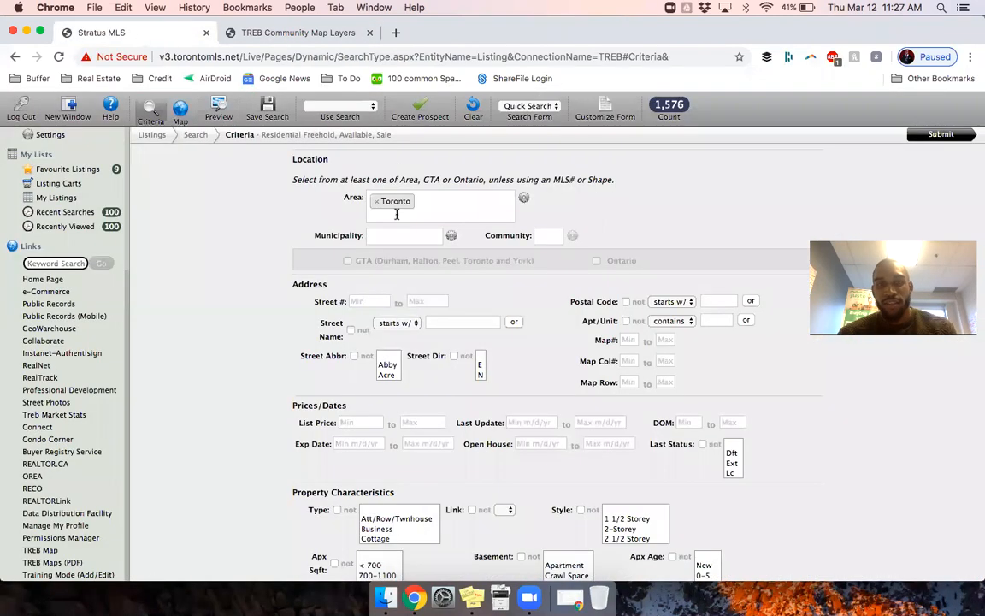
left_click(381, 236)
type("c10")
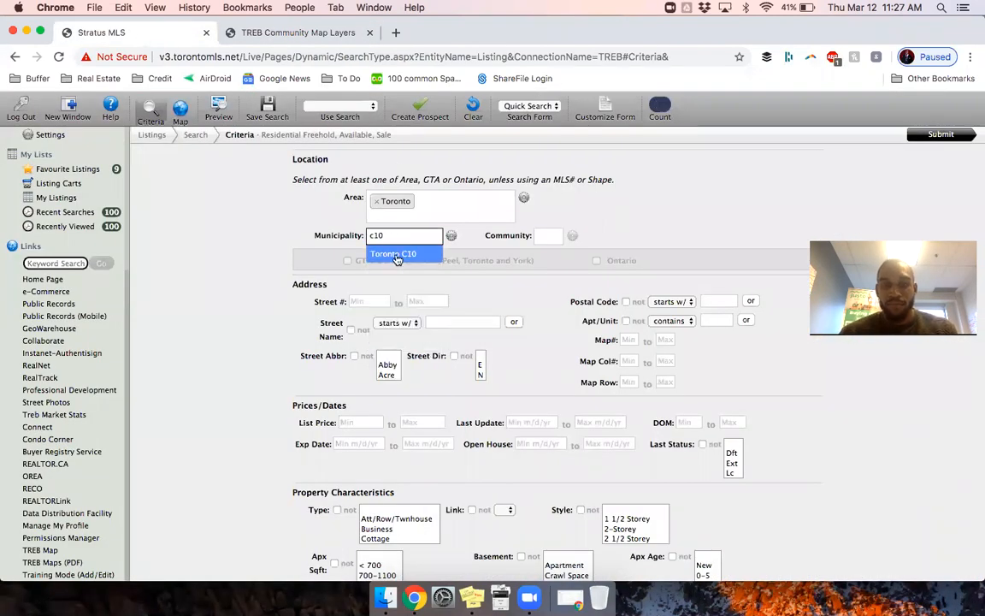
left_click(394, 254)
left_click(560, 236)
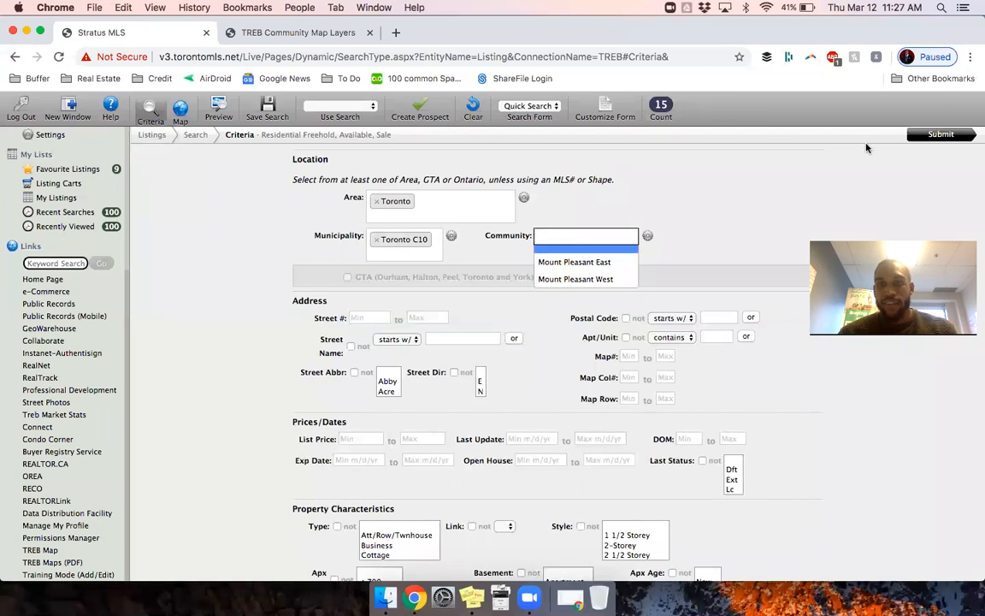
left_click(575, 262)
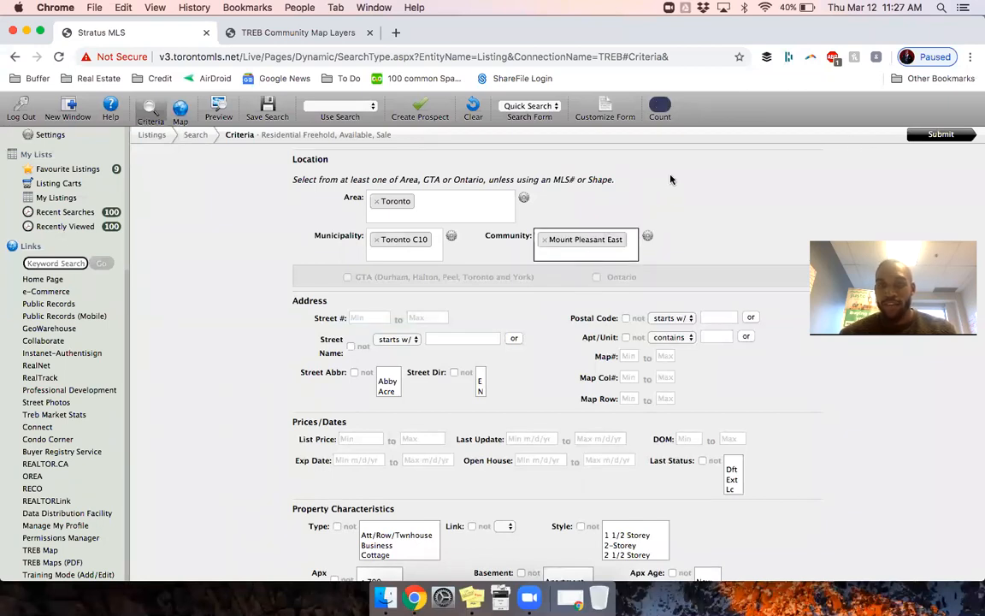
left_click(257, 34)
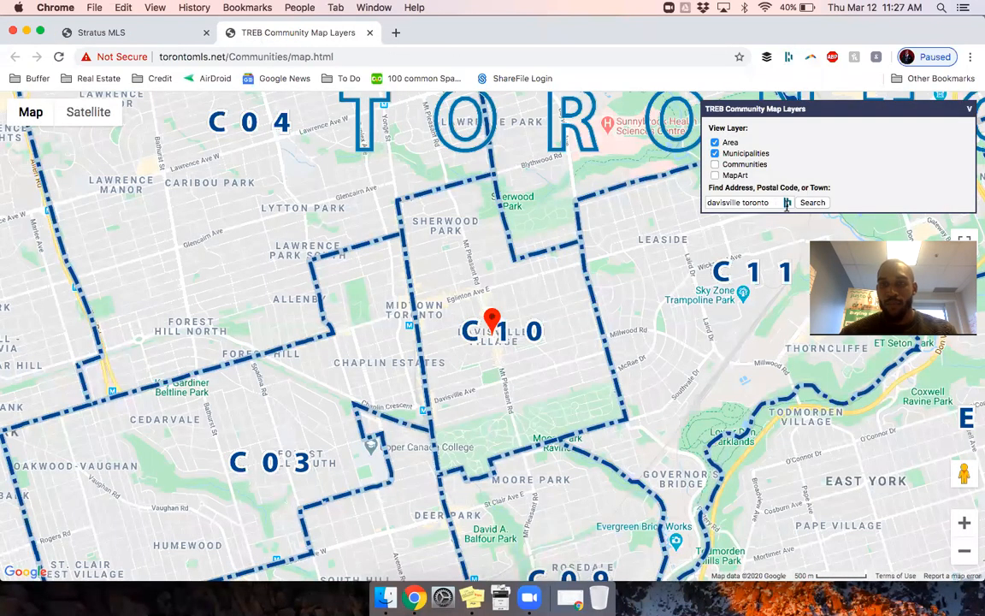
Step: Replace the map address search with 'lawrence manor' and find it
triple_click(742, 202)
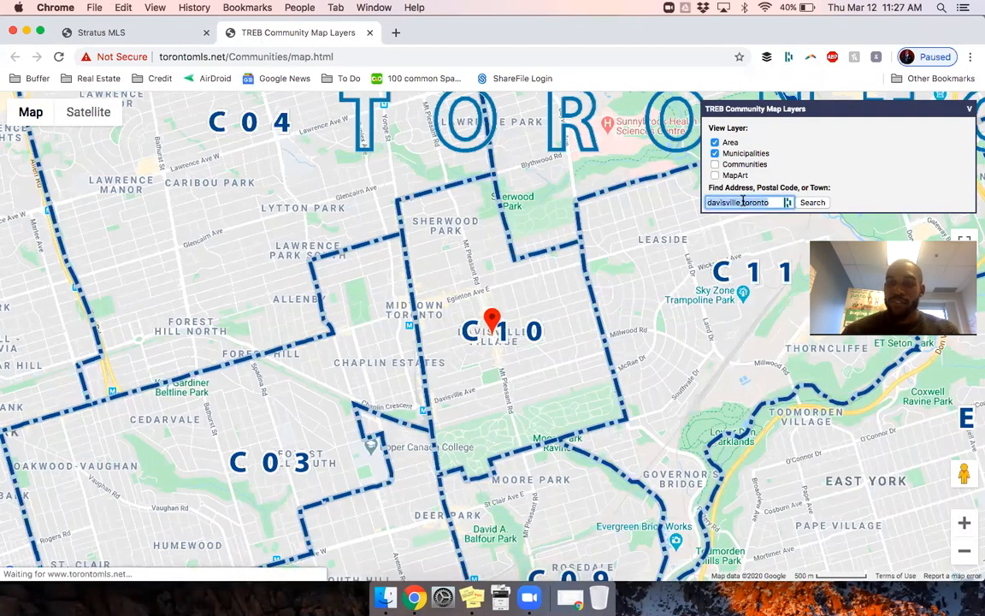
key("BackSpace")
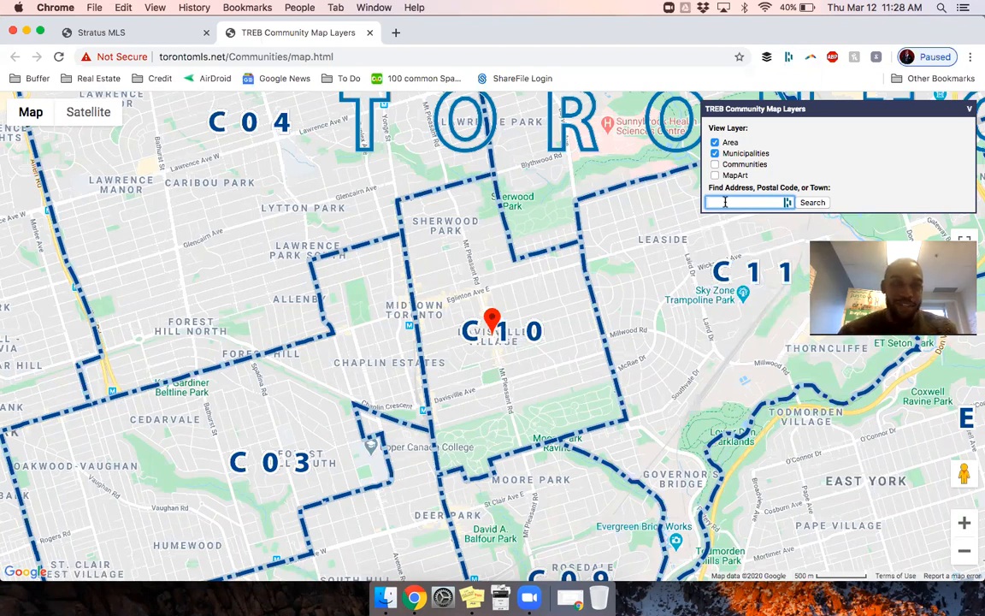
type("lawrence manor")
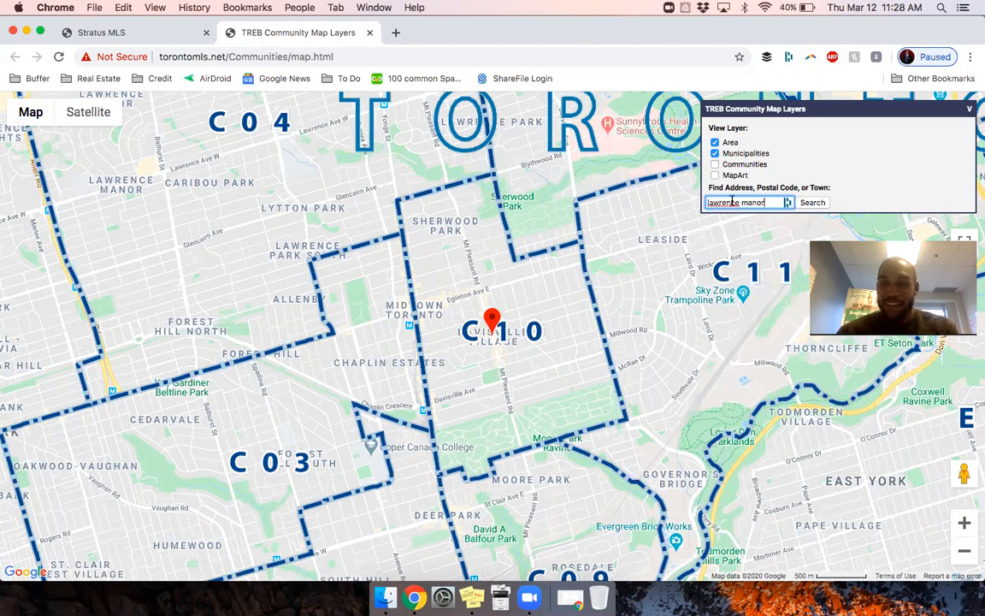
left_click(814, 203)
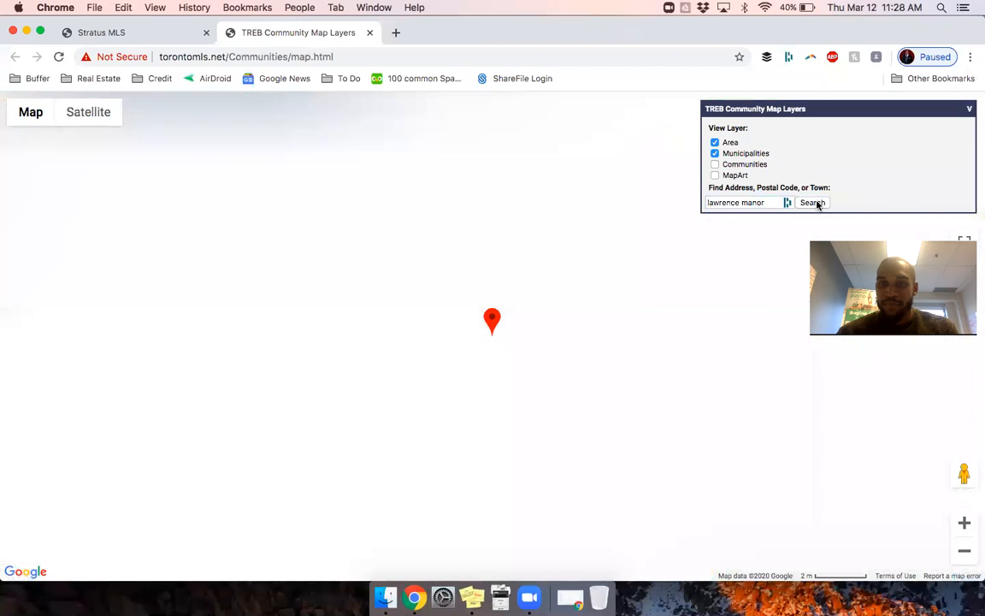
Step: Zoom out to show the pin in district C04, then pan to bring Peel and York into view
left_click(964, 550)
left_click(963, 551)
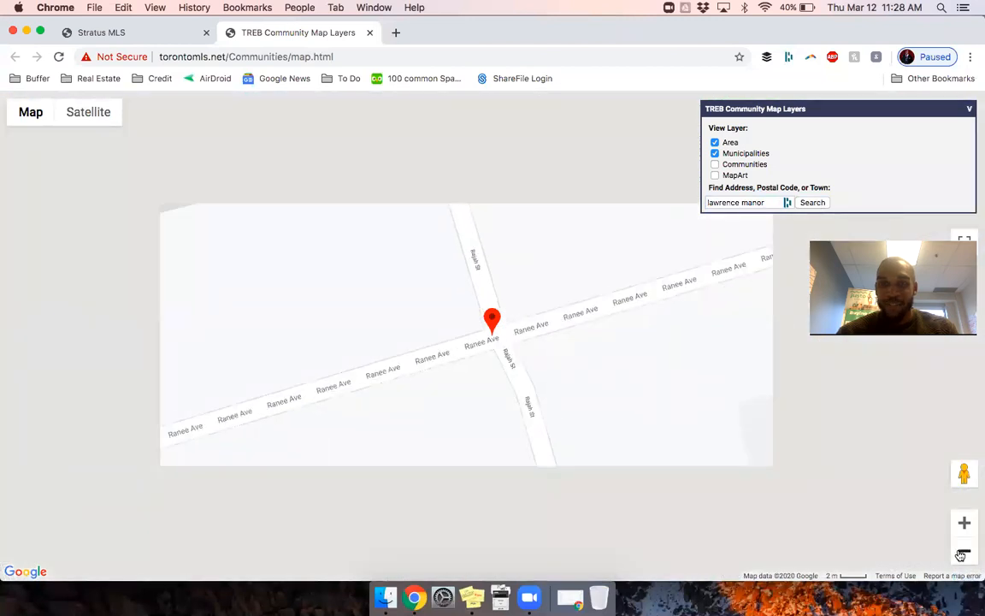
left_click(964, 551)
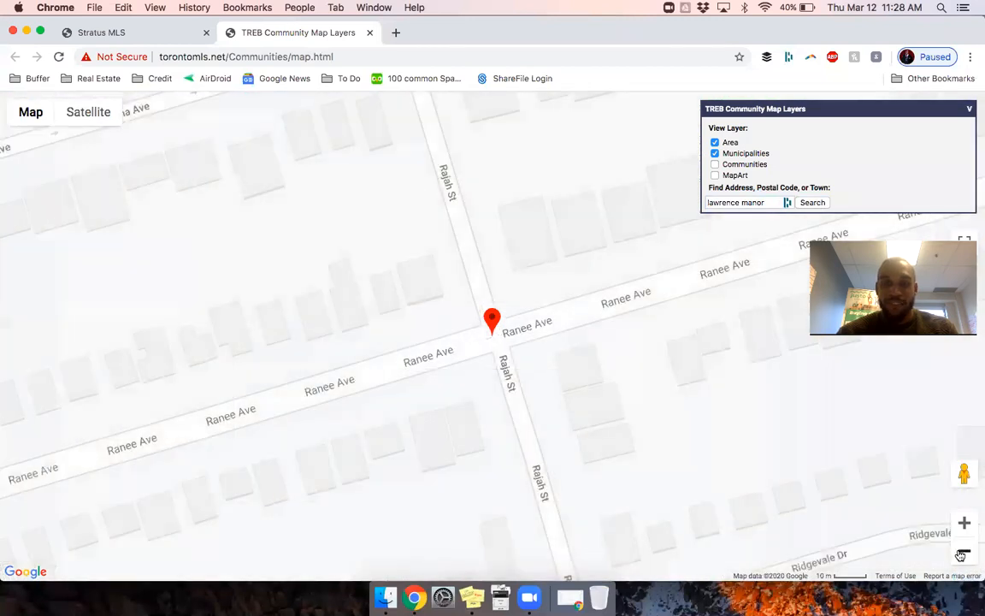
left_click(960, 555)
left_click(961, 555)
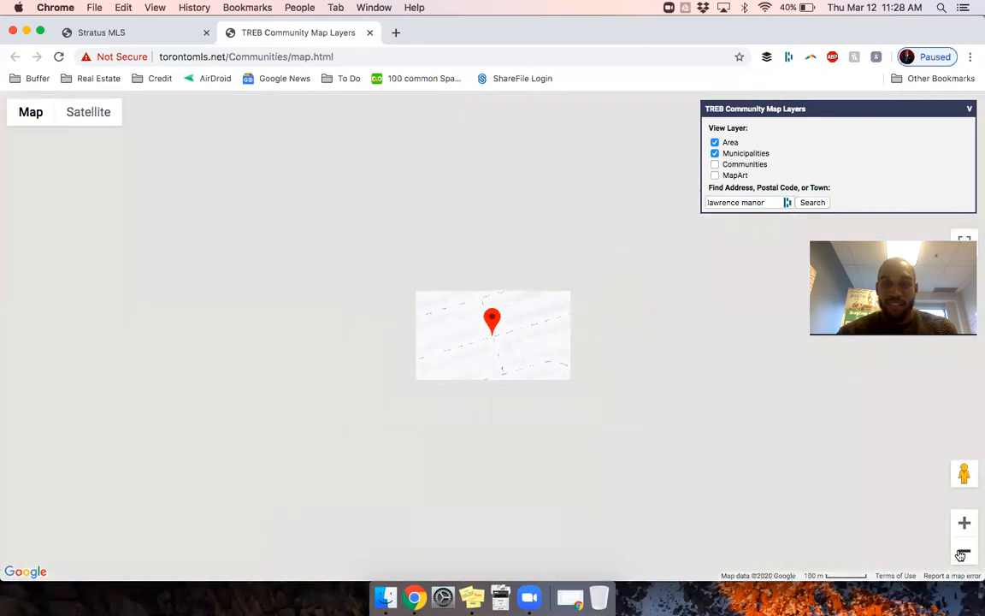
left_click(961, 555)
left_click(960, 556)
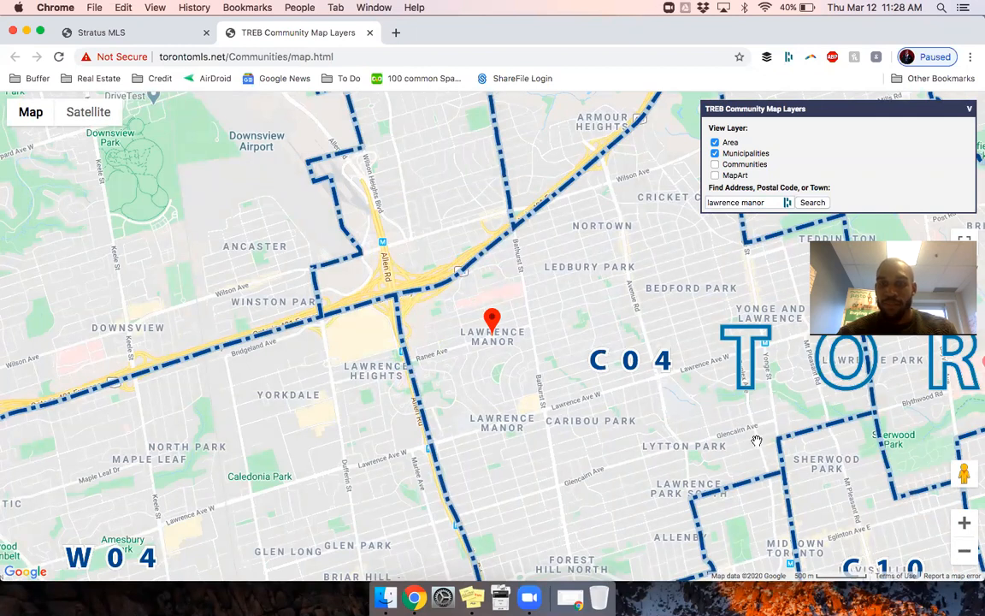
left_click(962, 547)
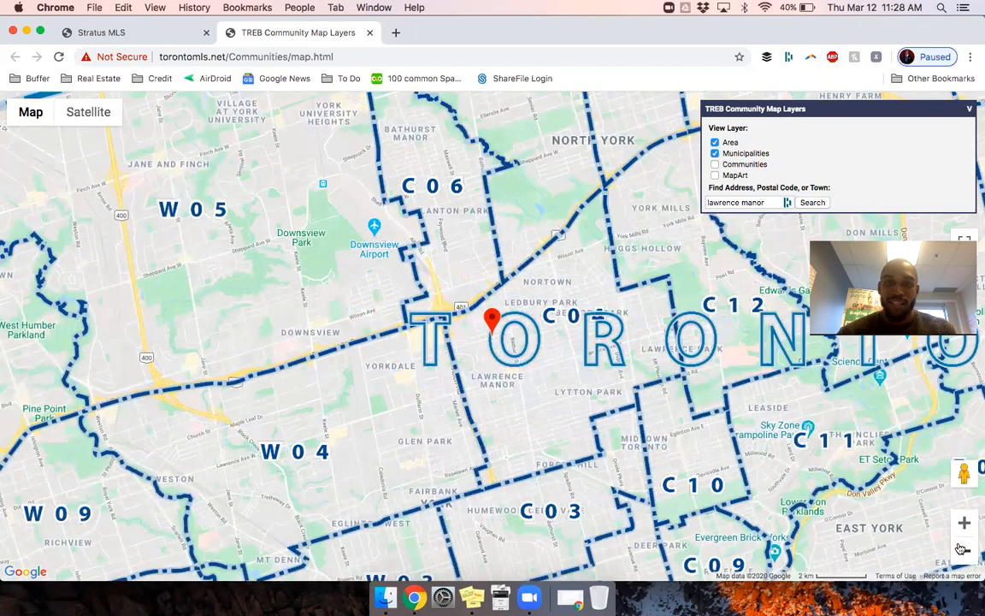
left_click(963, 547)
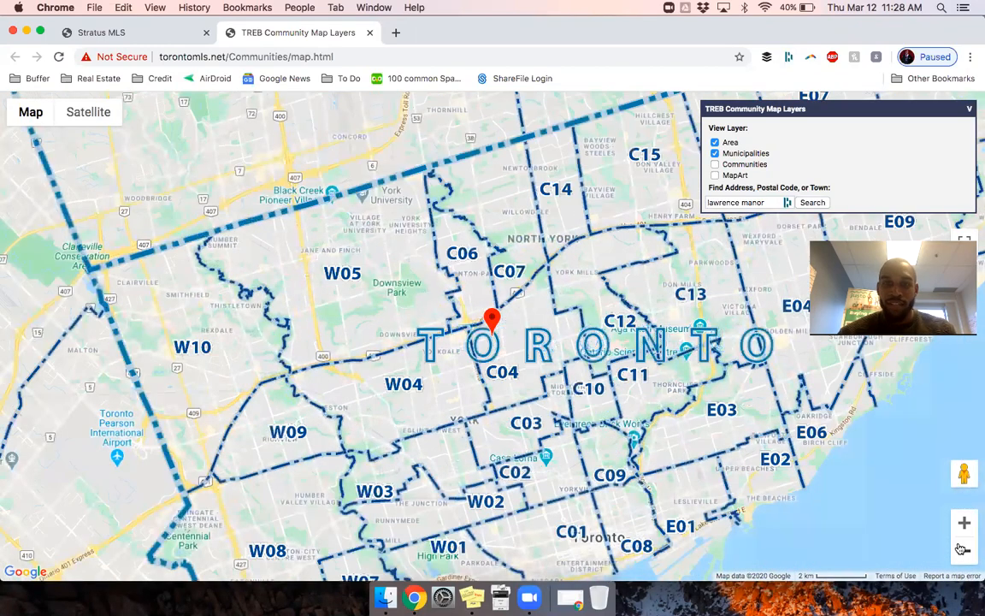
left_click(963, 548)
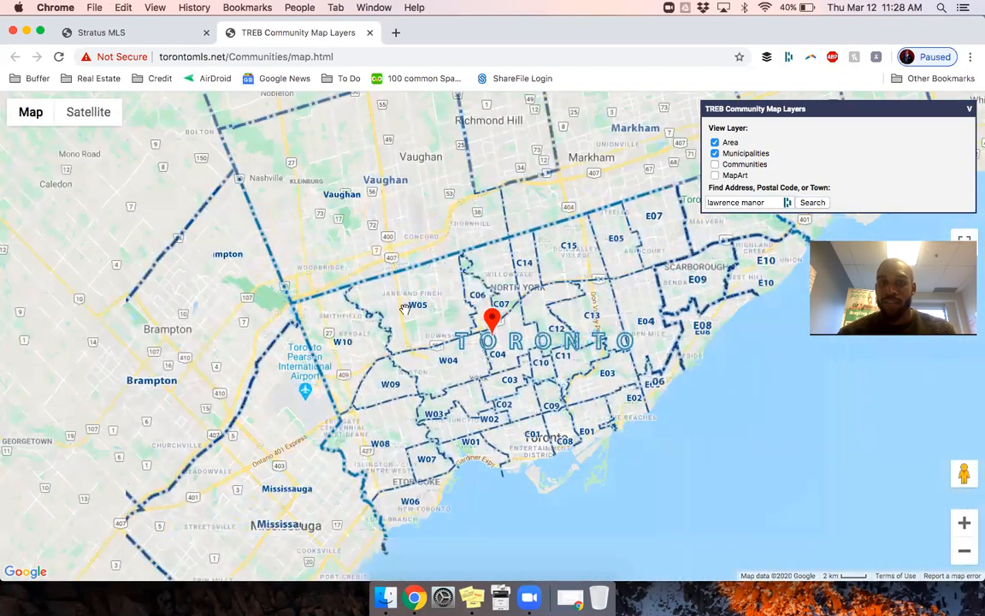
left_click_drag(445, 326, 549, 352)
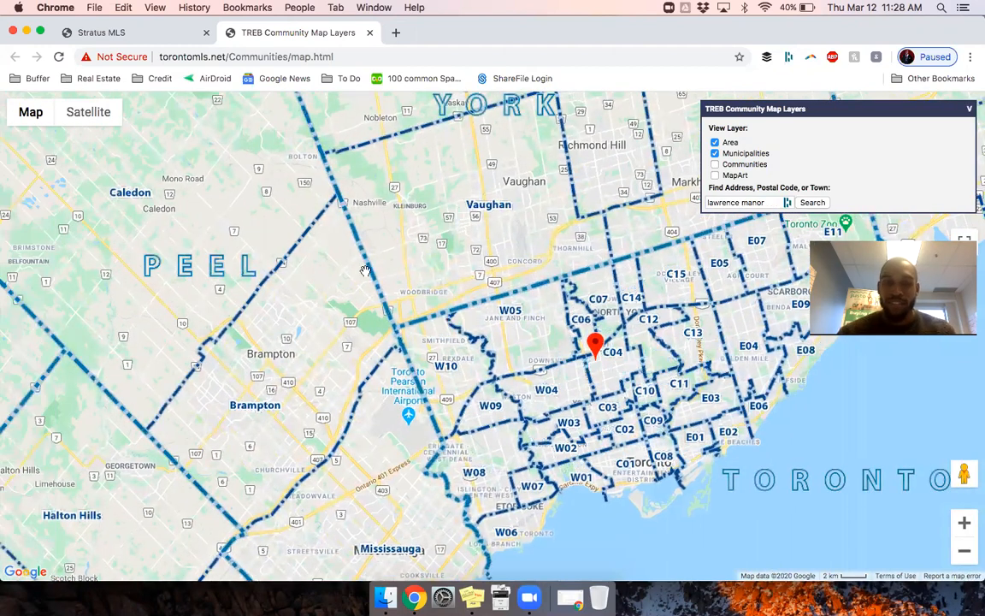
Step: Replace the map address search with 'port credit' and find it
key("Return")
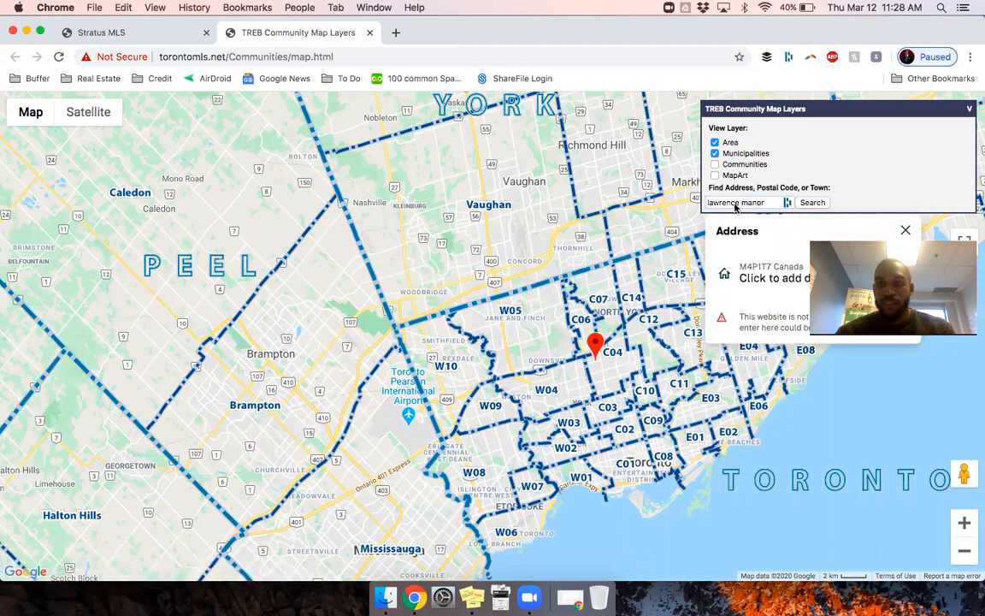
triple_click(741, 200)
type("port credit")
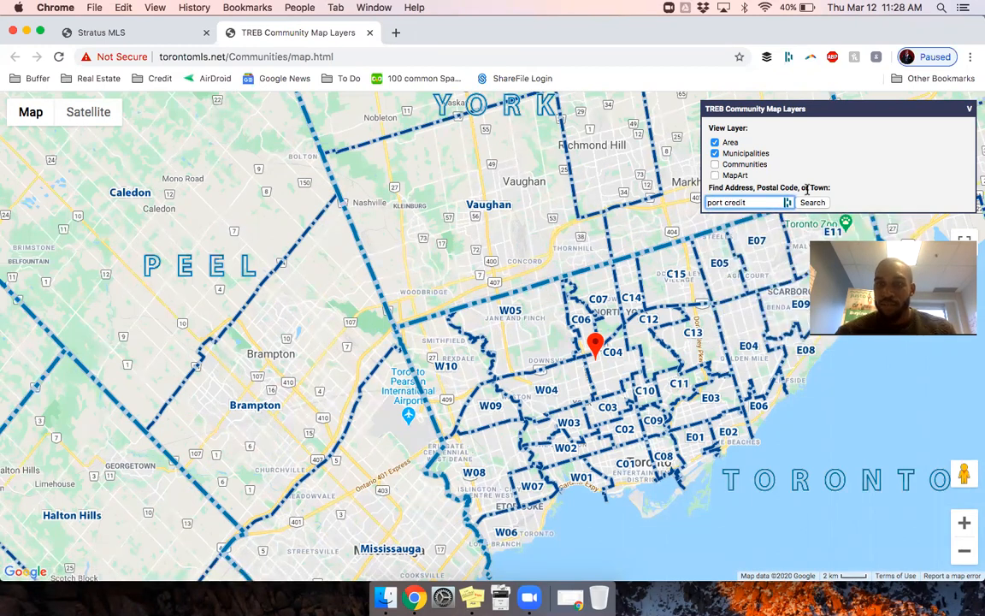
left_click(812, 202)
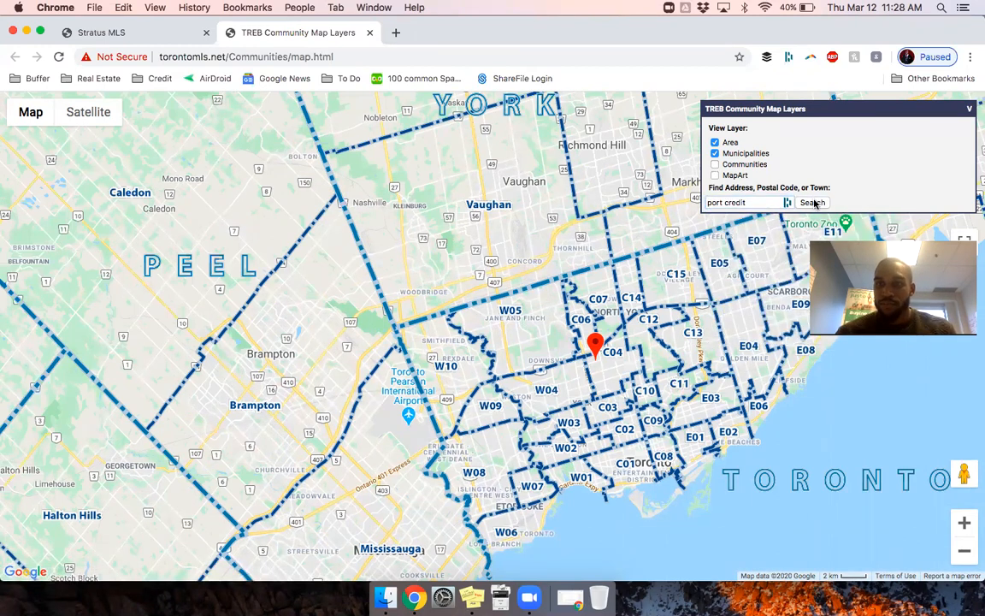
Step: Zoom out around Port Credit with community boundaries shown, then return to Stratus MLS
left_click(960, 557)
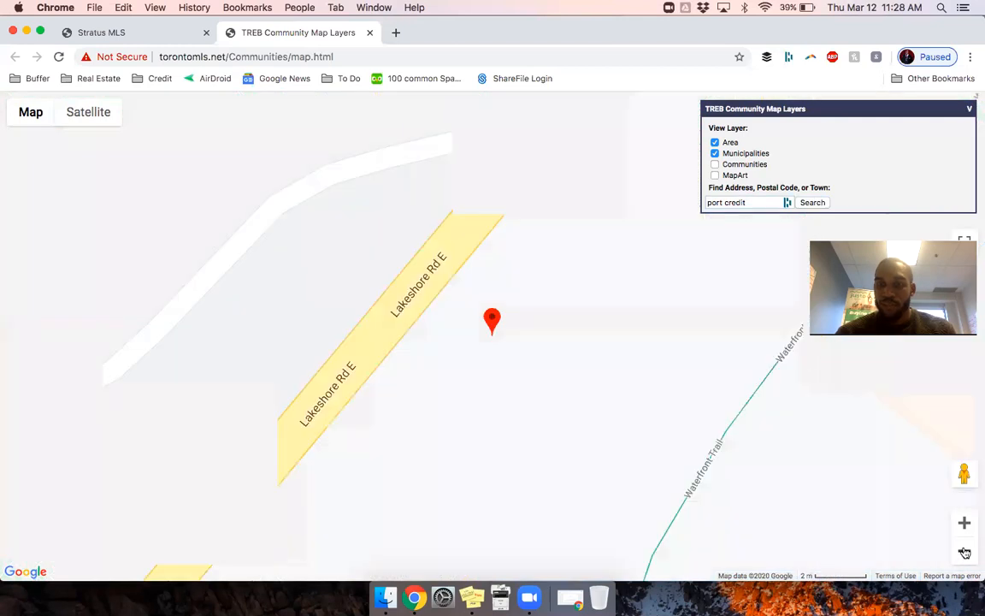
left_click(964, 552)
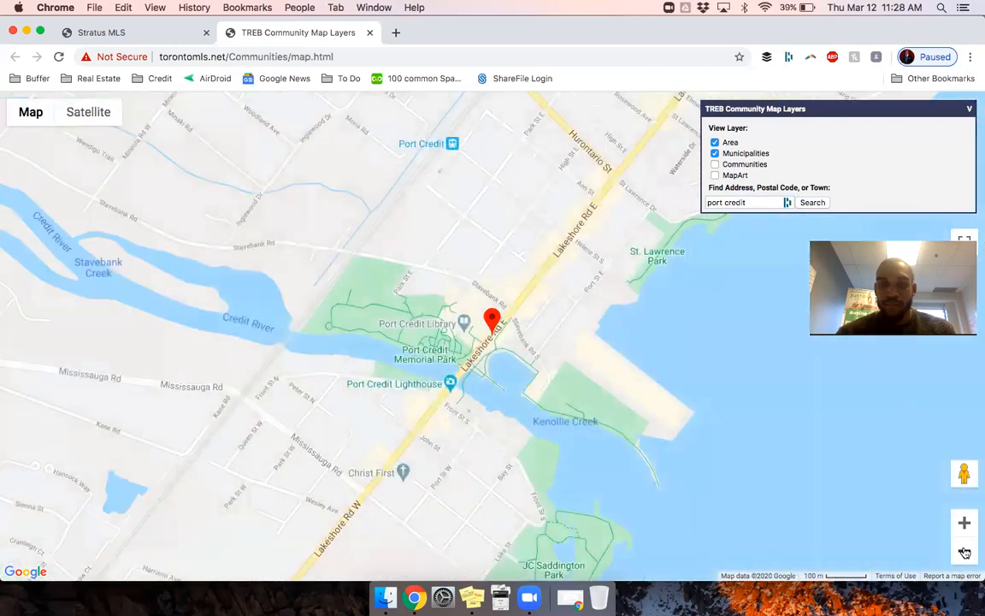
left_click(965, 552)
left_click(964, 552)
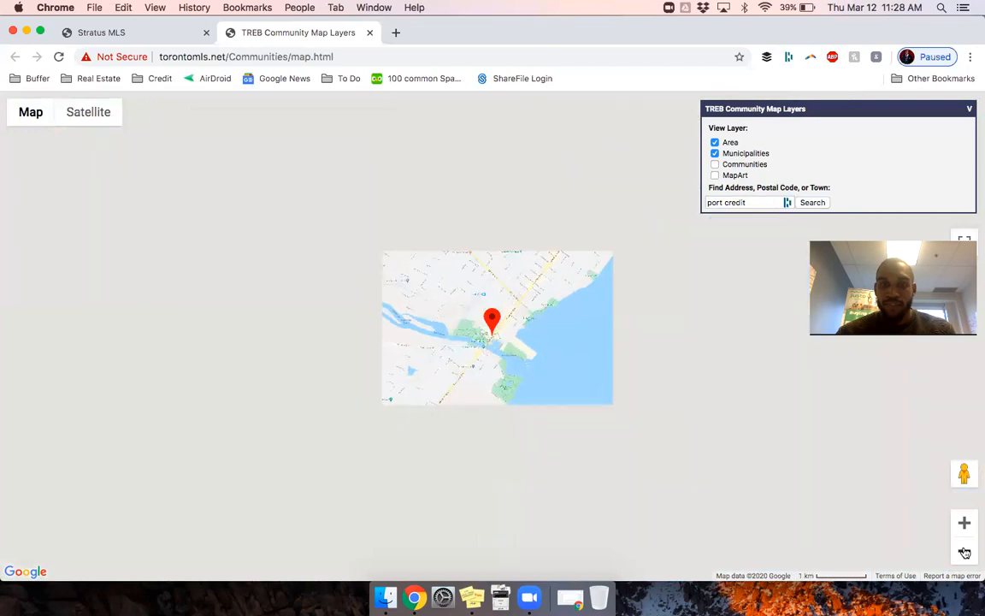
left_click(964, 552)
left_click(965, 552)
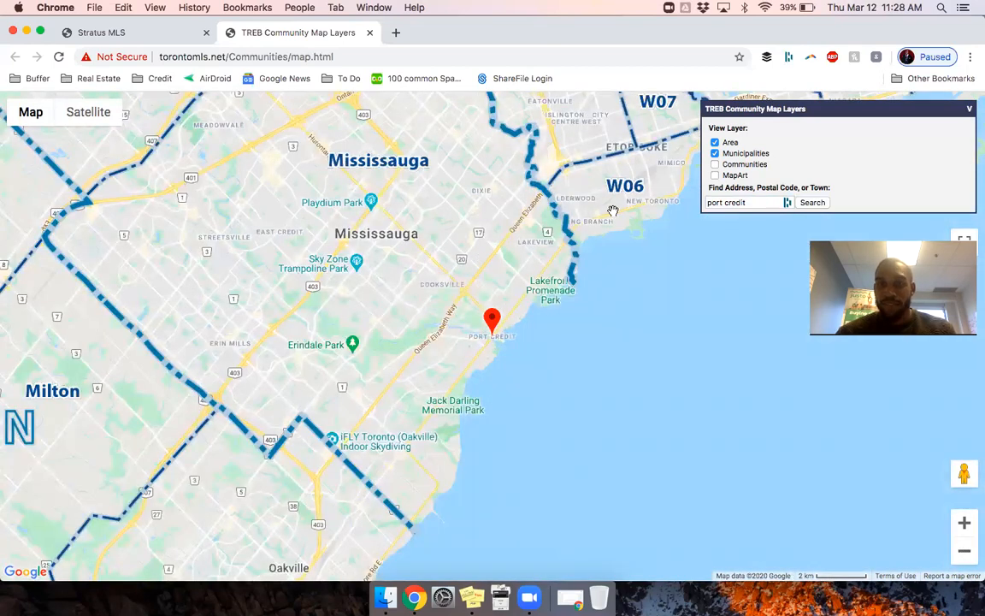
left_click(715, 165)
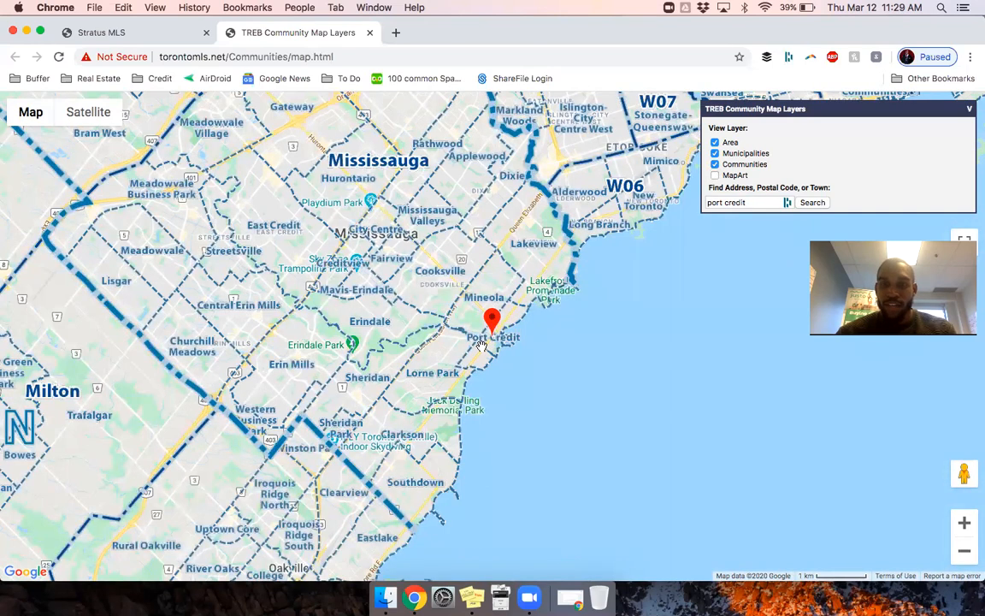
scroll(482, 345, "up", 2)
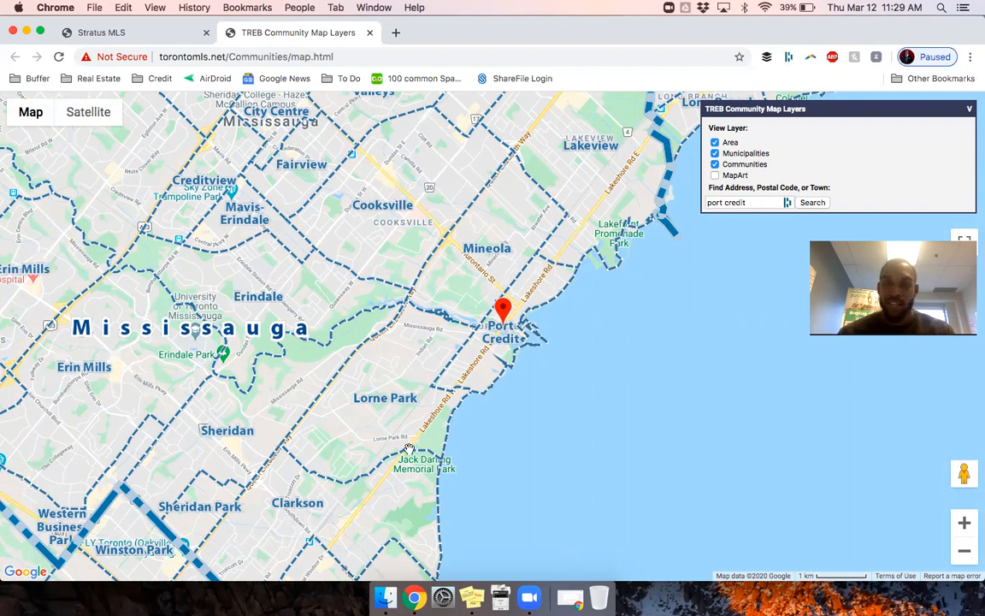
left_click(148, 35)
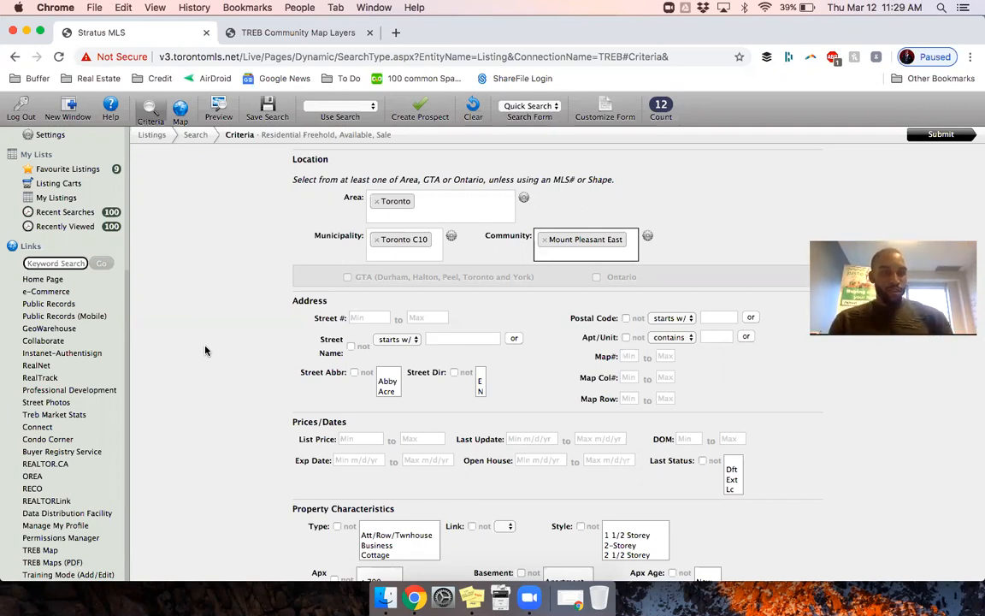
Step: Open the TREB Market Watch stats (February 2020: 7,256 sales, $910,290 average), then return to Stratus MLS
left_click(62, 415)
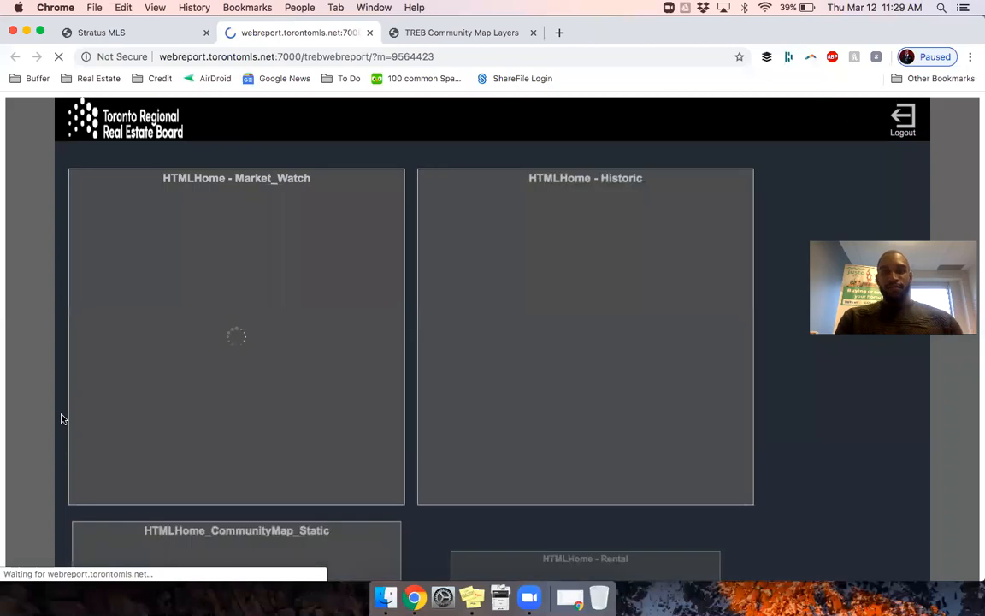
left_click(94, 29)
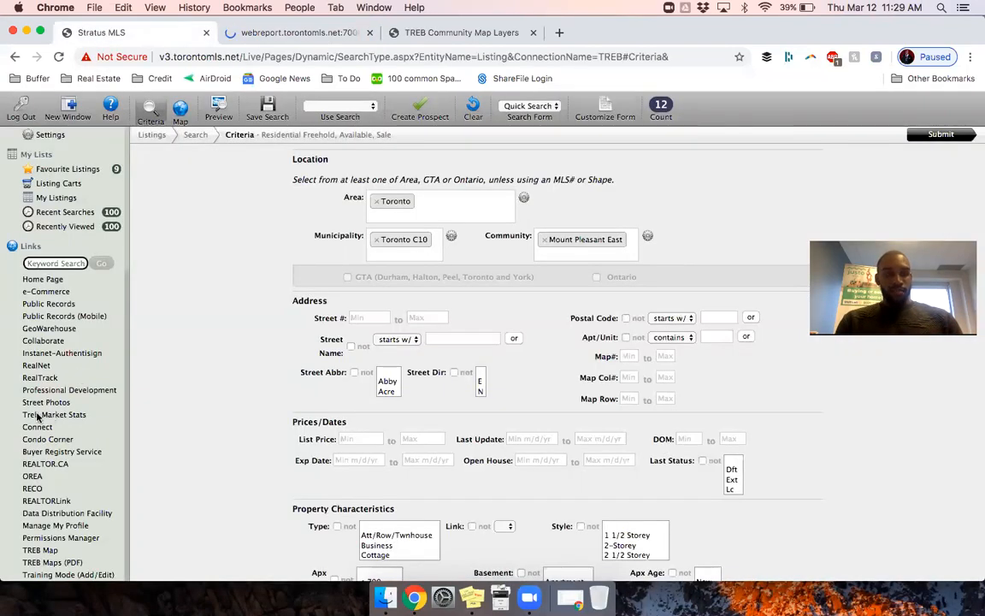